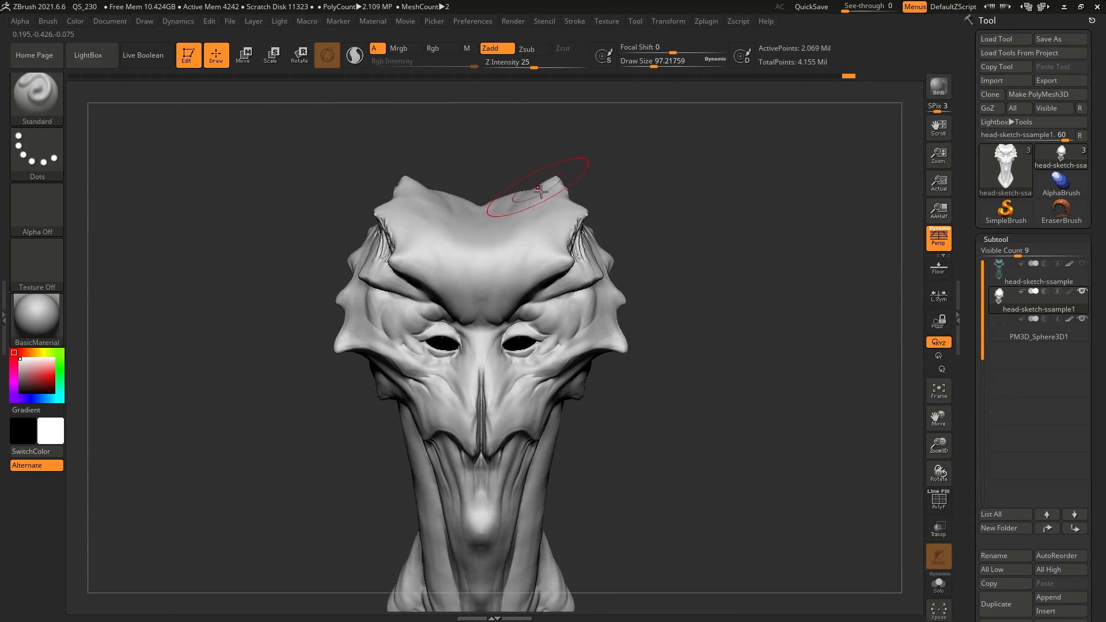
Activate the TransposeSmart brush for the head sculpt.
left_click(37, 92)
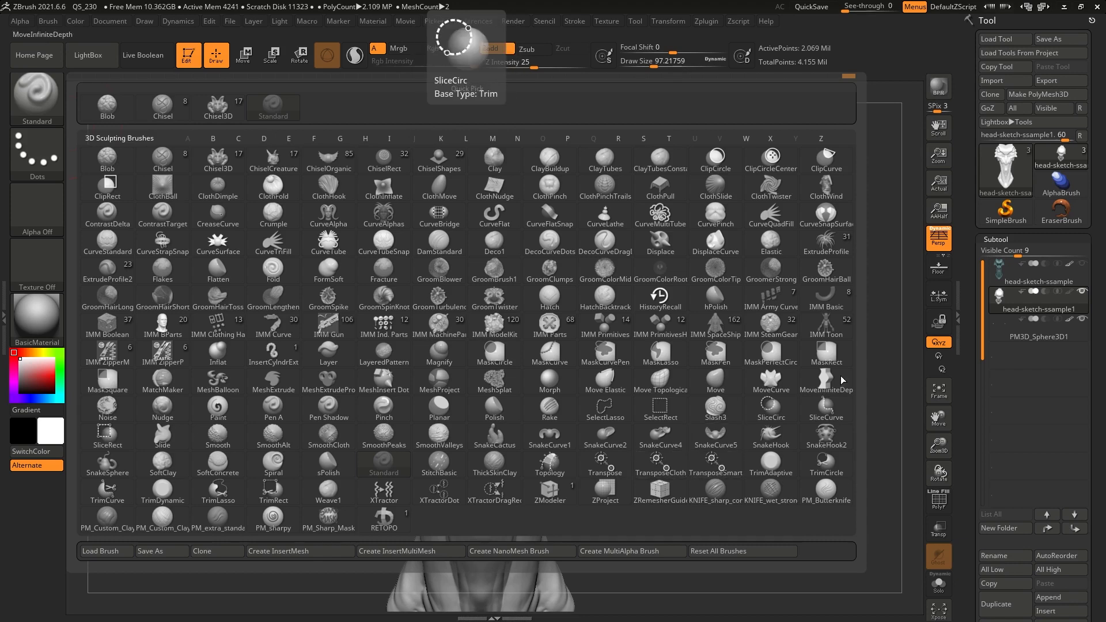
left_click(684, 465)
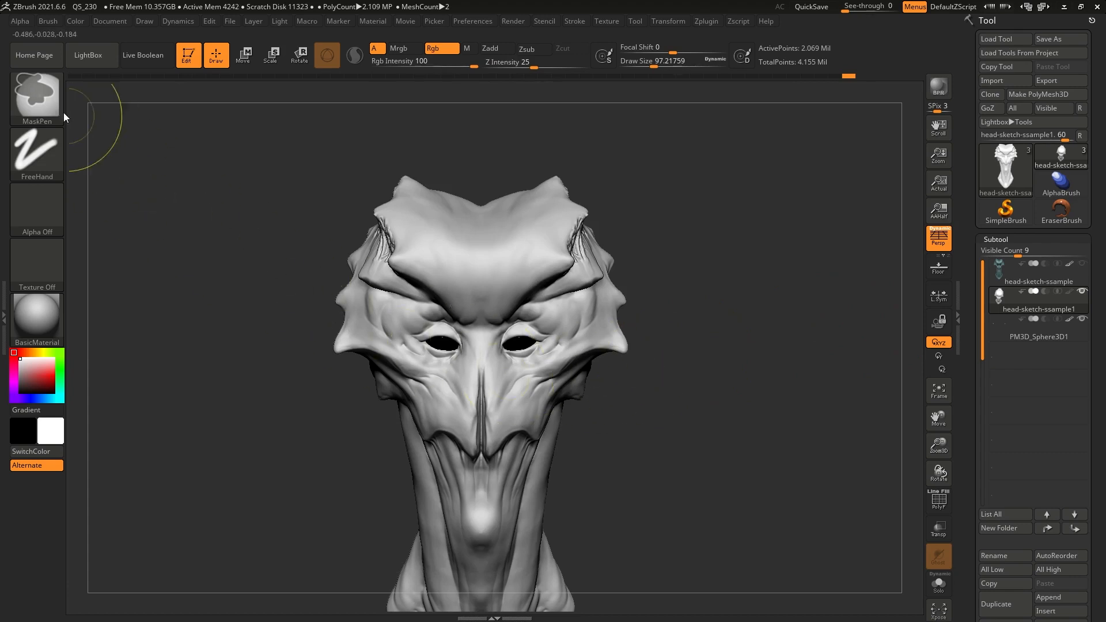
left_click(40, 92)
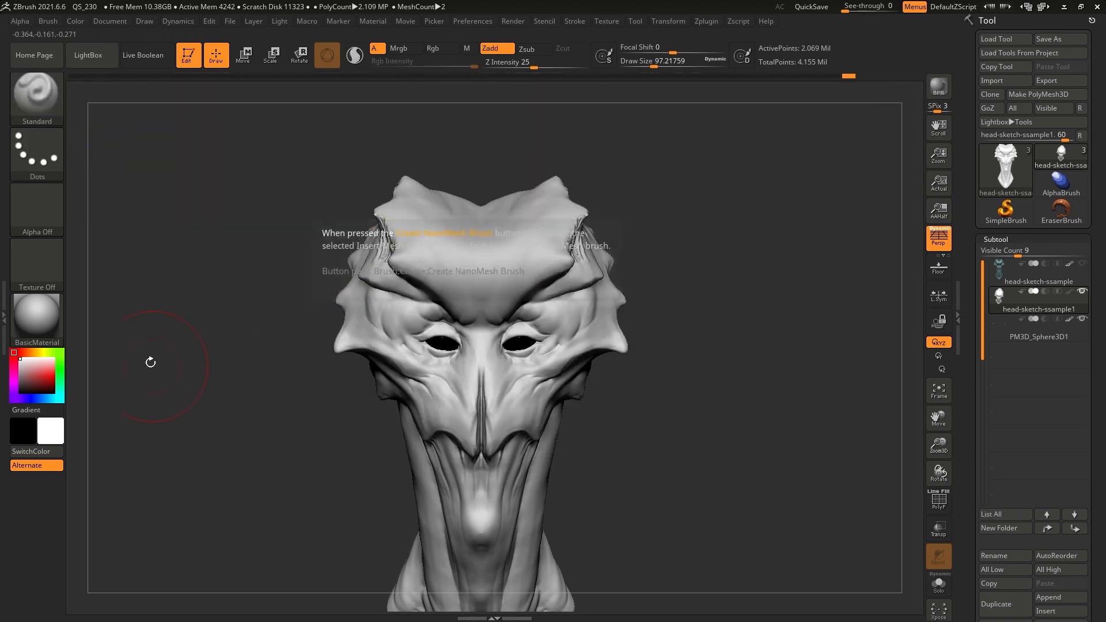
left_click(37, 95)
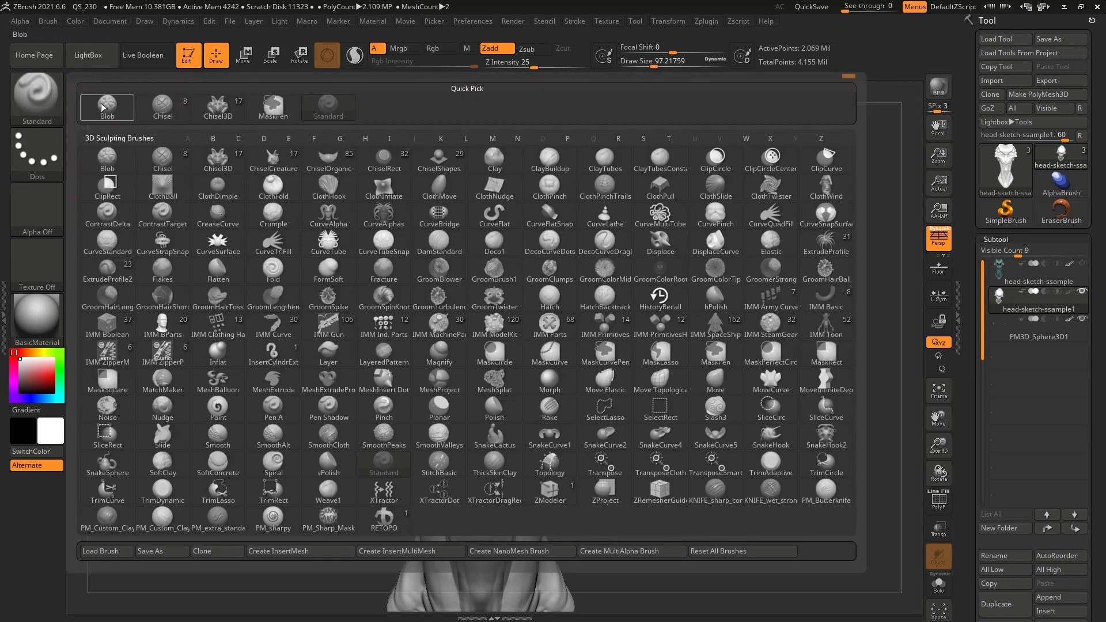
left_click(713, 465)
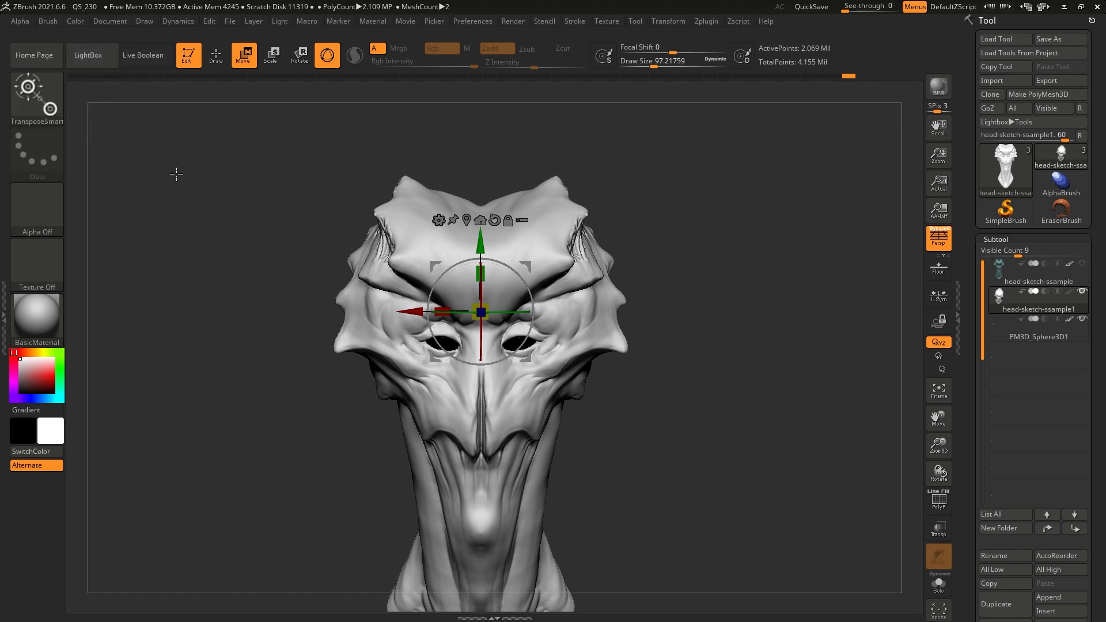
key("ctrl")
left_click(46, 111)
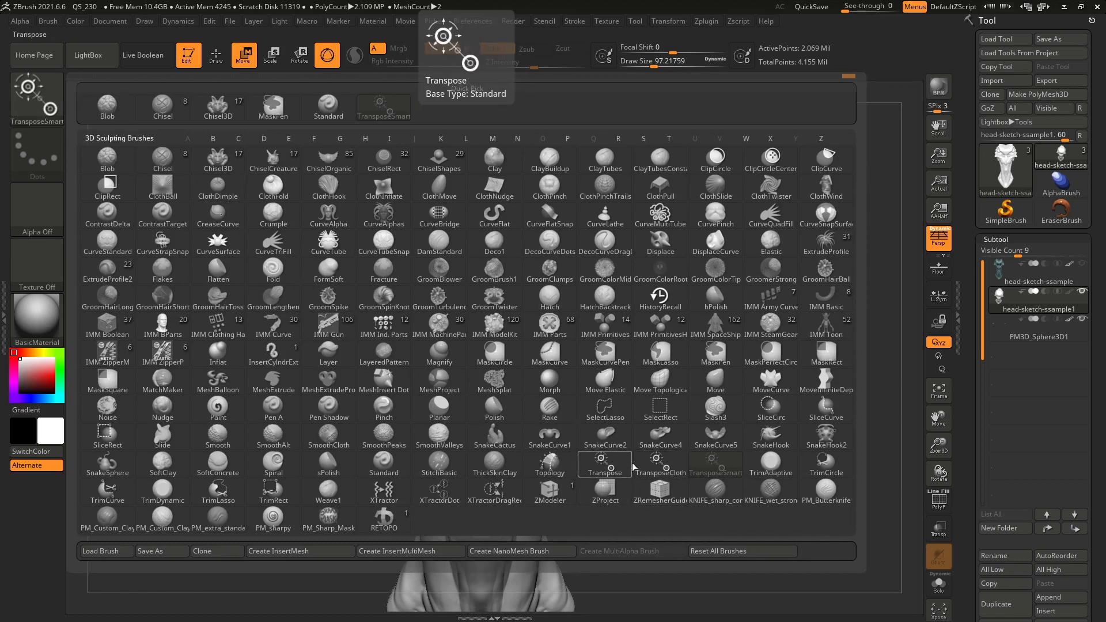
left_click(704, 467)
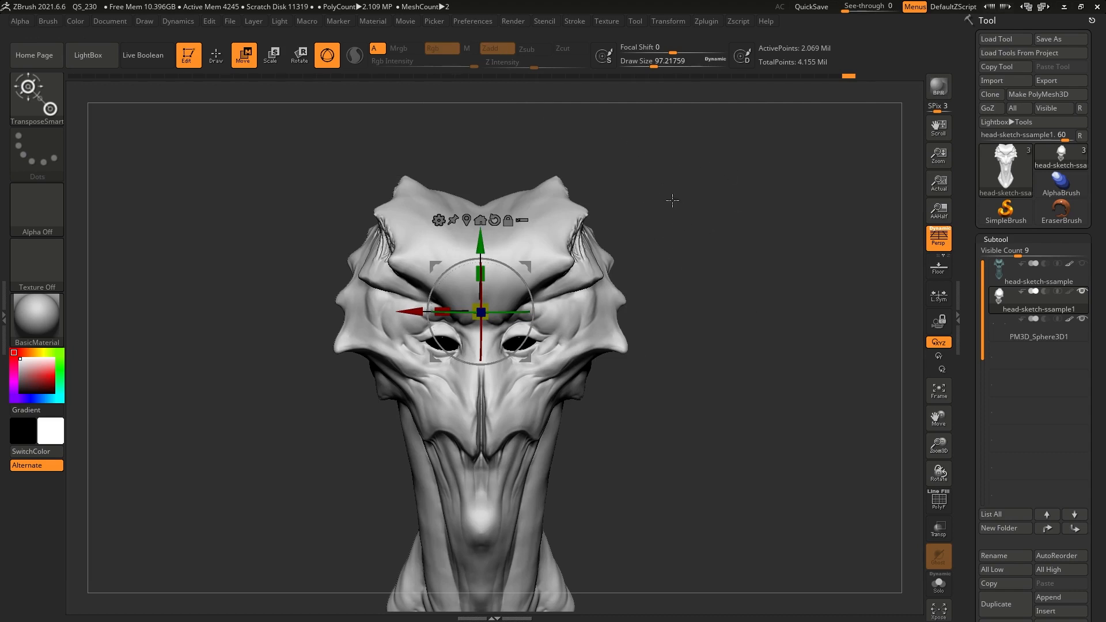
Turn off Gizmo 3D to work with the transpose line in Move mode.
mouse_move(684, 275)
left_mouse_down()
mouse_move(716, 306)
mouse_move(678, 306)
left_mouse_up()
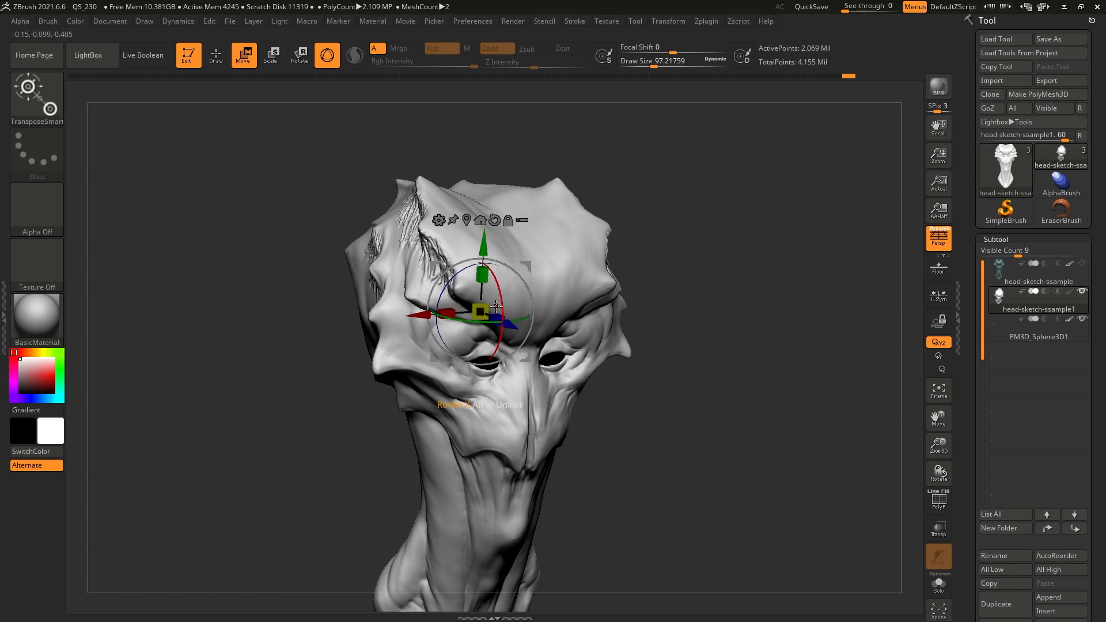
left_click(327, 56)
key("y")
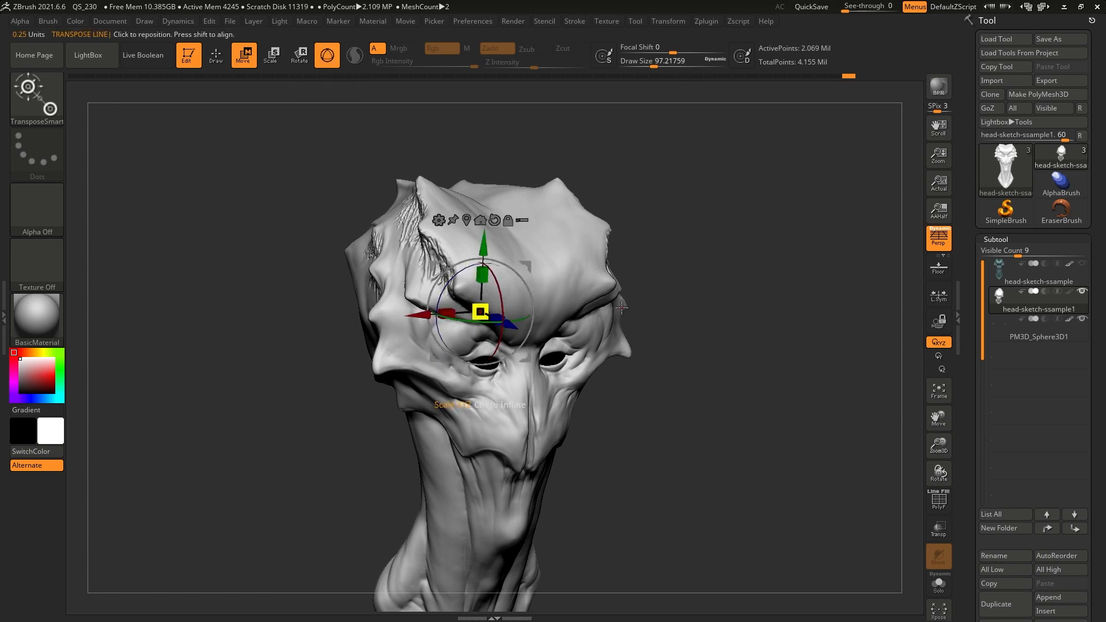
key("y")
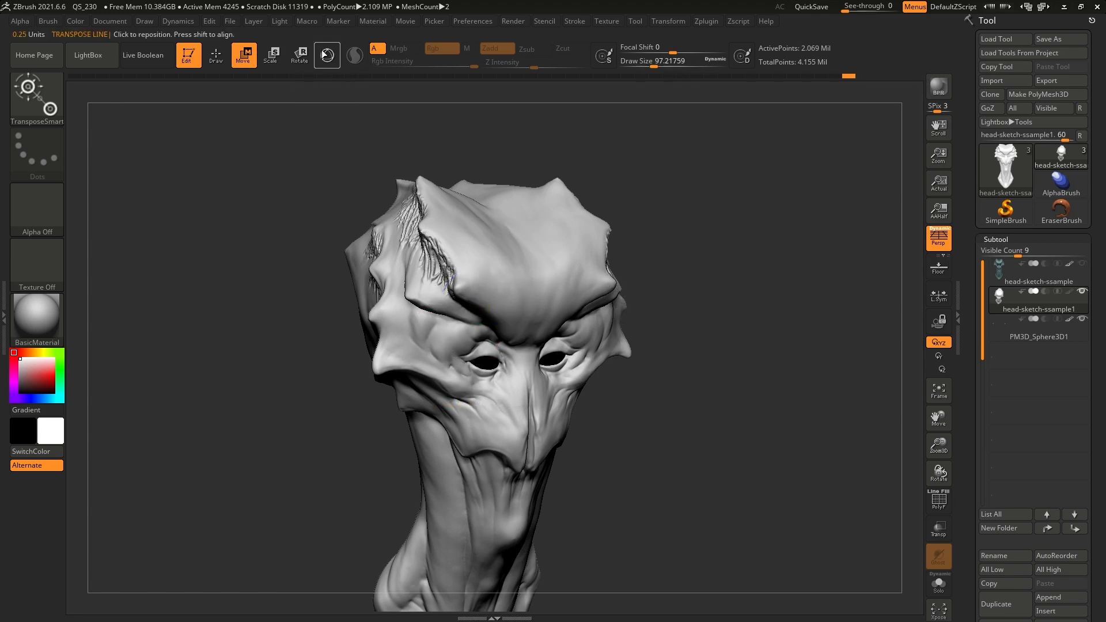
left_click_drag(616, 262, 609, 261)
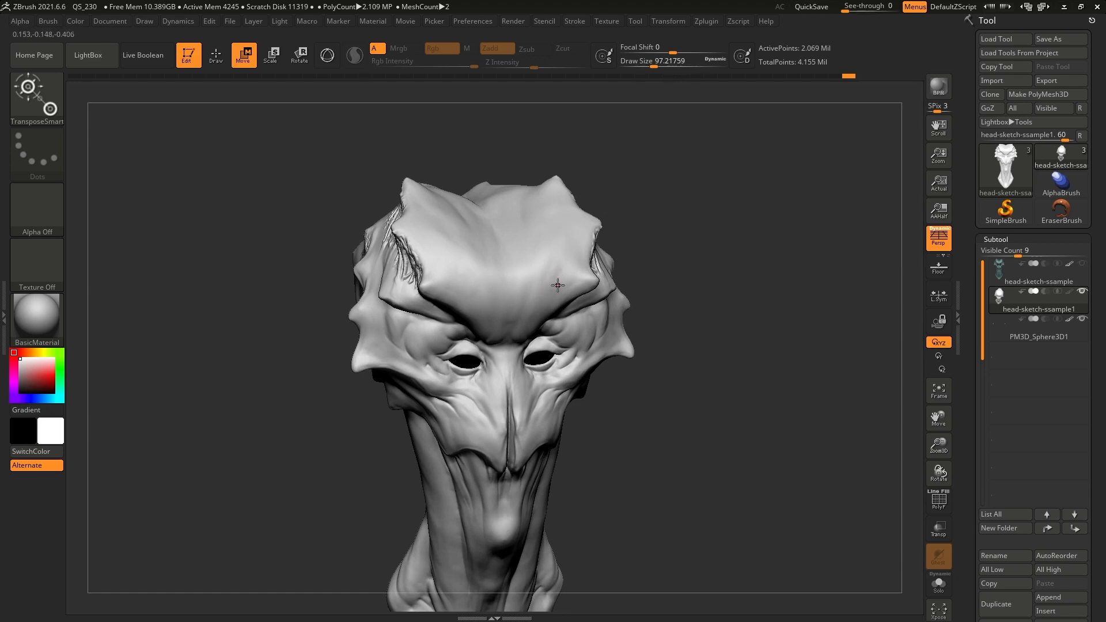
Place a transpose line about 0.26 units long from the upper forehead straight up past the top of the head.
mouse_move(565, 272)
right_mouse_down()
mouse_move(692, 254)
mouse_move(663, 257)
right_mouse_up()
right_click_drag(494, 259, 498, 253)
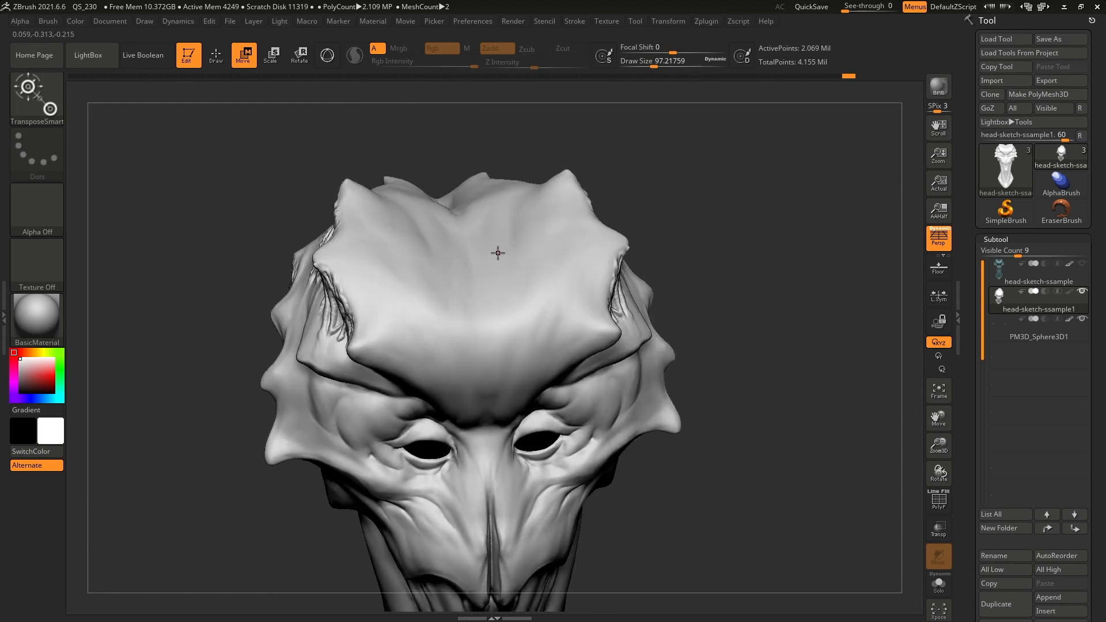
left_click(498, 254)
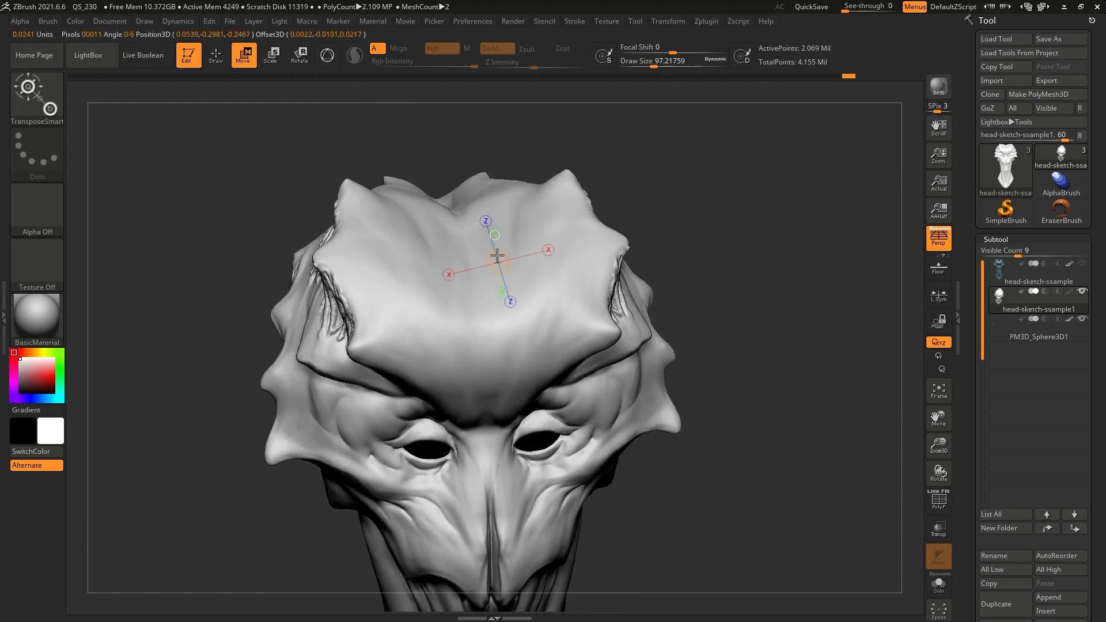
left_click_drag(498, 255, 497, 143)
right_click_drag(625, 176, 649, 234)
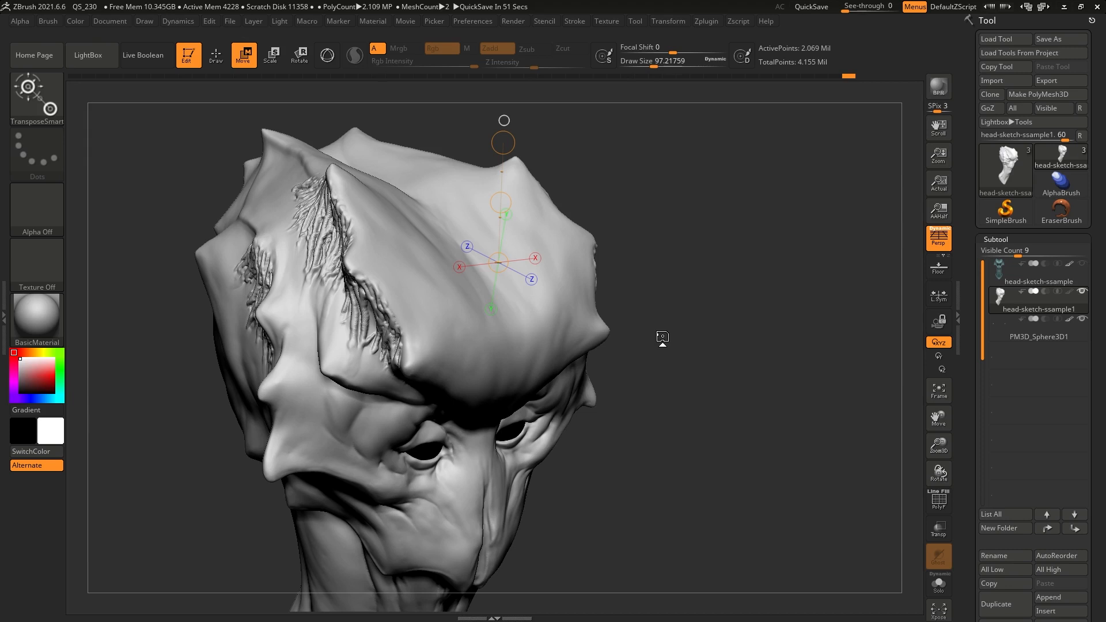
Try transforming the head with the transpose line in Move and Rotate modes, and undo the transformation.
key("y")
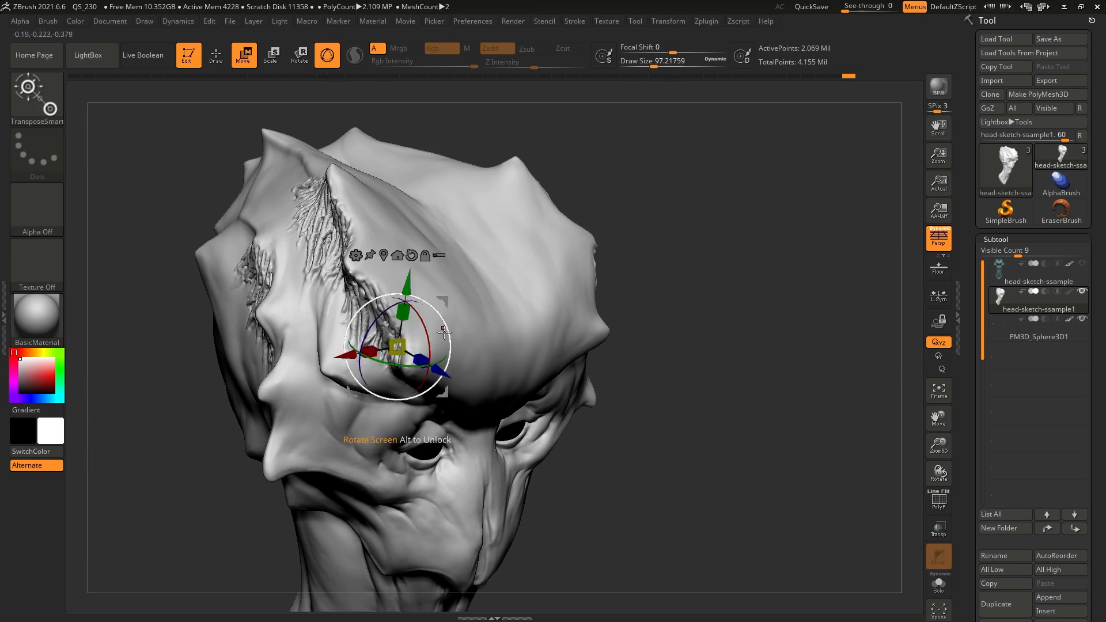
key("y")
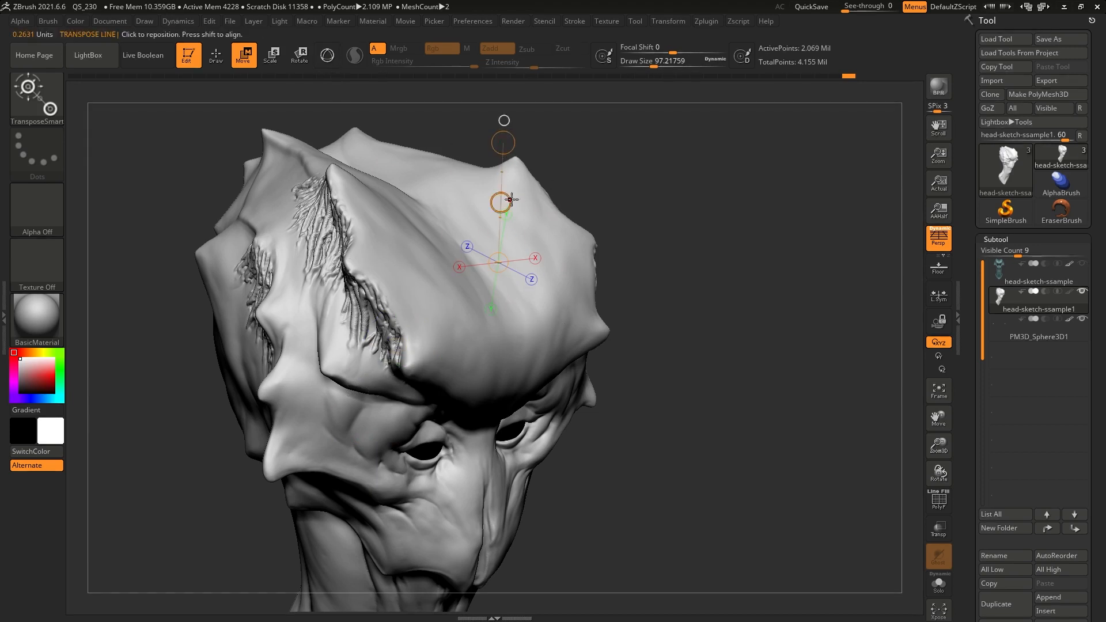
left_click_drag(501, 202, 523, 211)
left_click_drag(503, 143, 529, 171)
key("r")
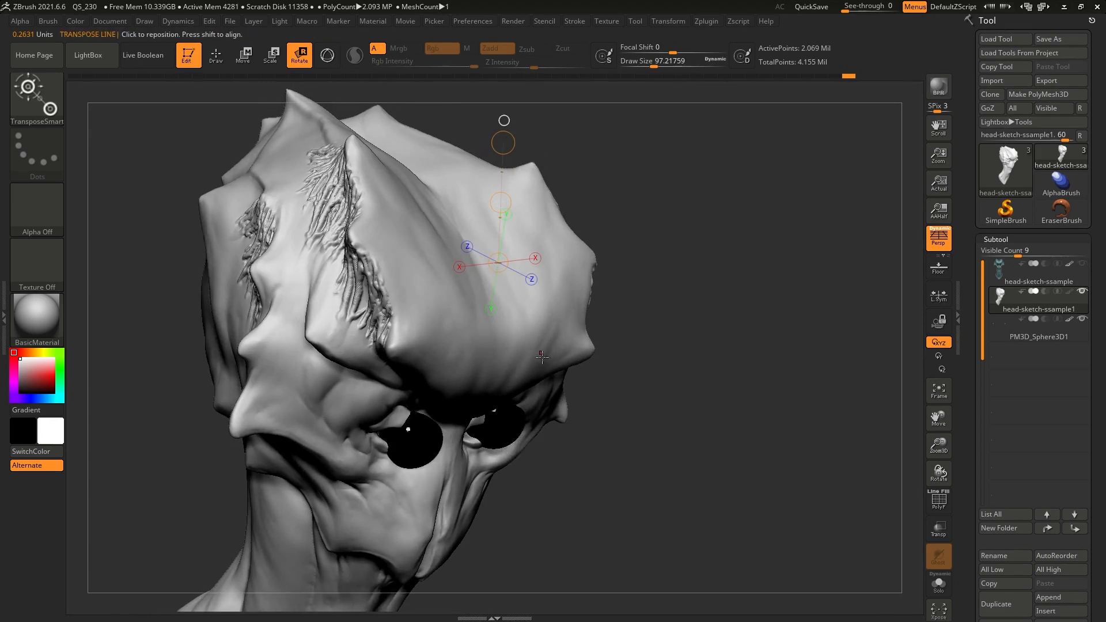
key("ctrl+z")
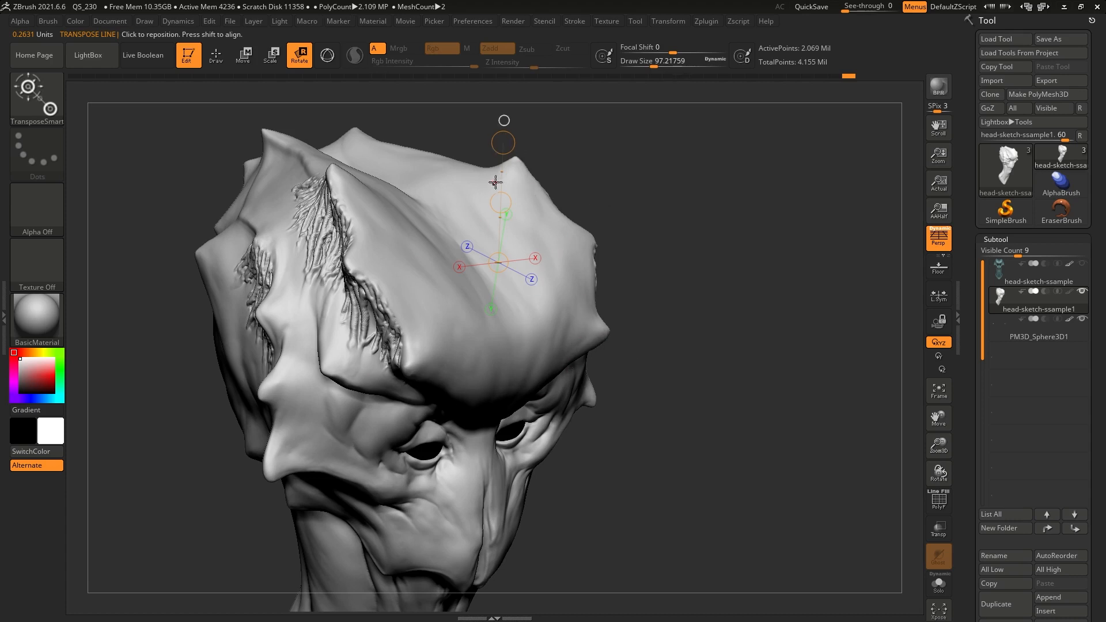
Compare the brushes assigned to Draw and Move modes, finishing in Draw mode.
left_click_drag(628, 166, 522, 127)
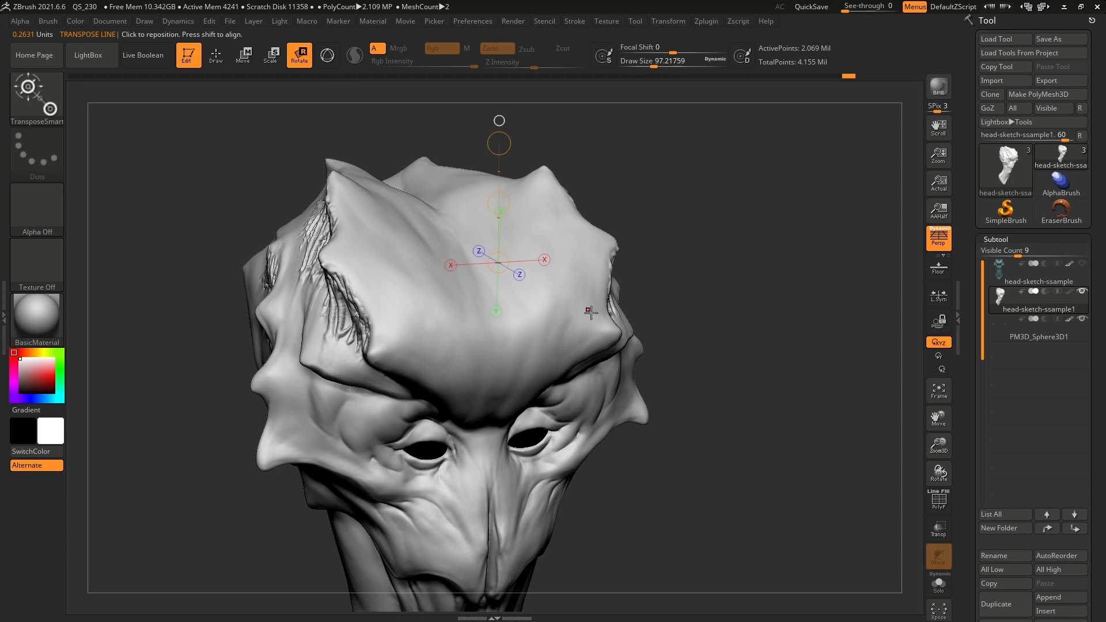
left_click(219, 60)
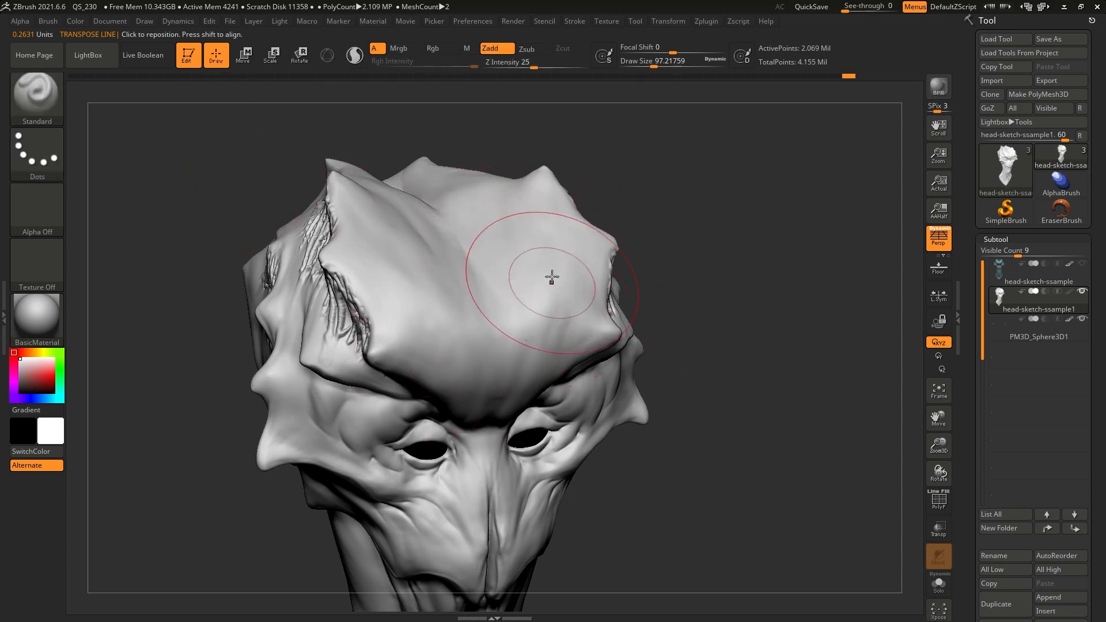
left_click(252, 54)
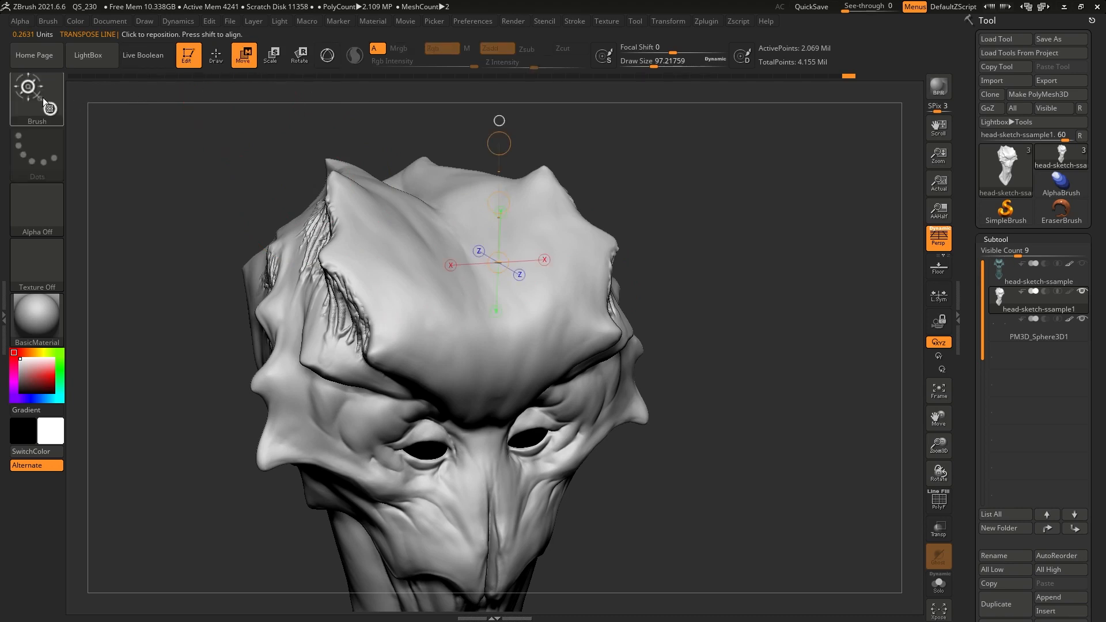
mouse_move(43, 97)
key("q")
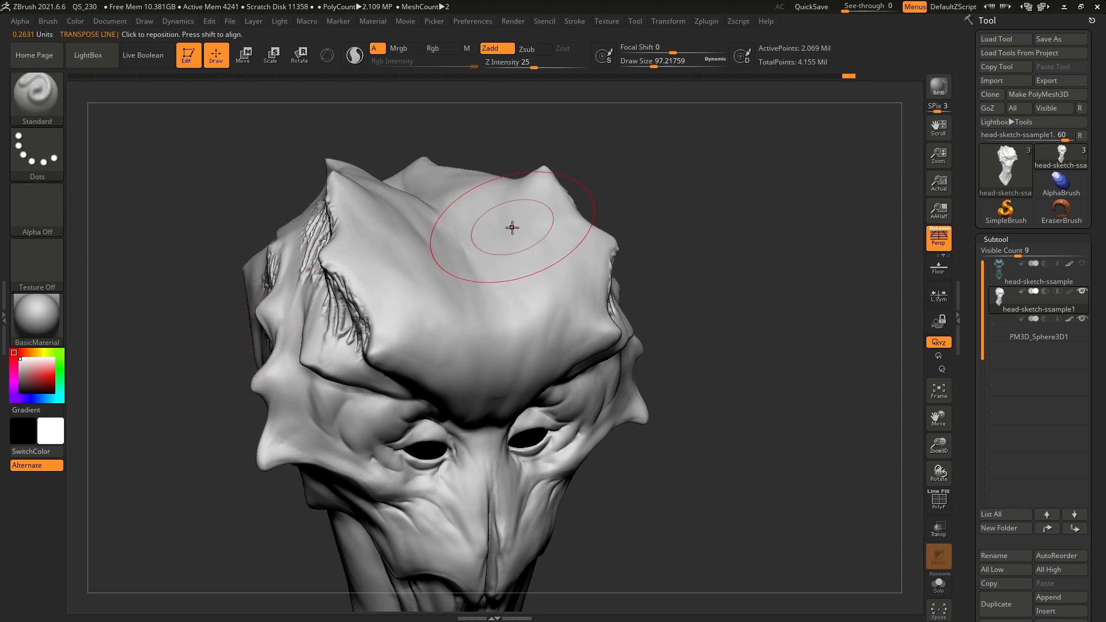
Check over the forehead which brushes are active for sculpting and for masking in Draw mode.
left_click_drag(435, 245, 447, 336)
left_click_drag(420, 285, 555, 148, "shift")
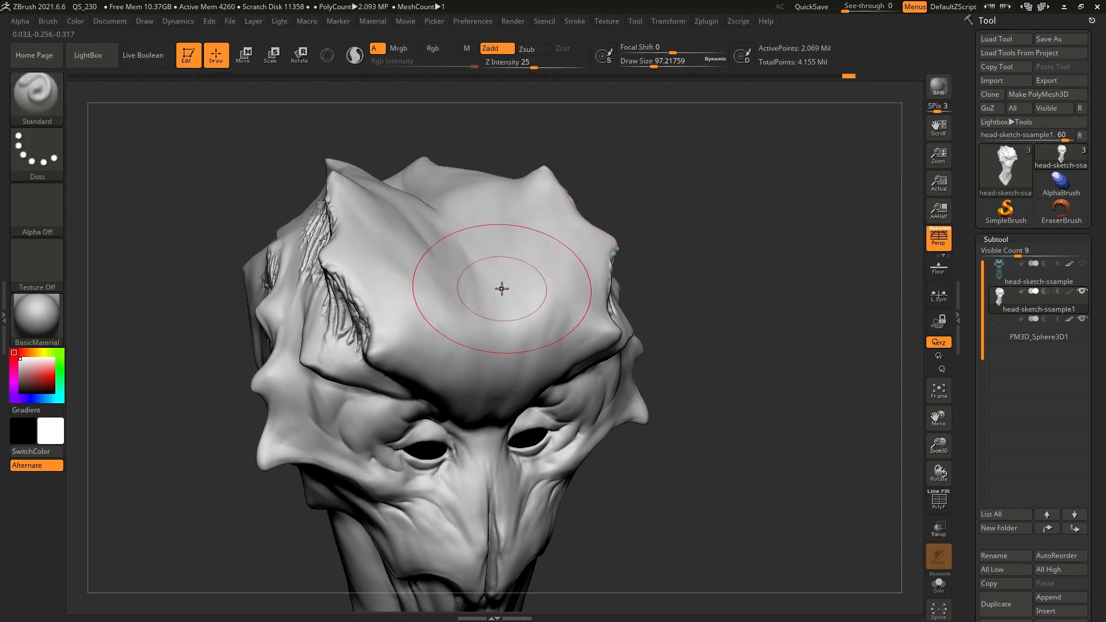
key("ctrl")
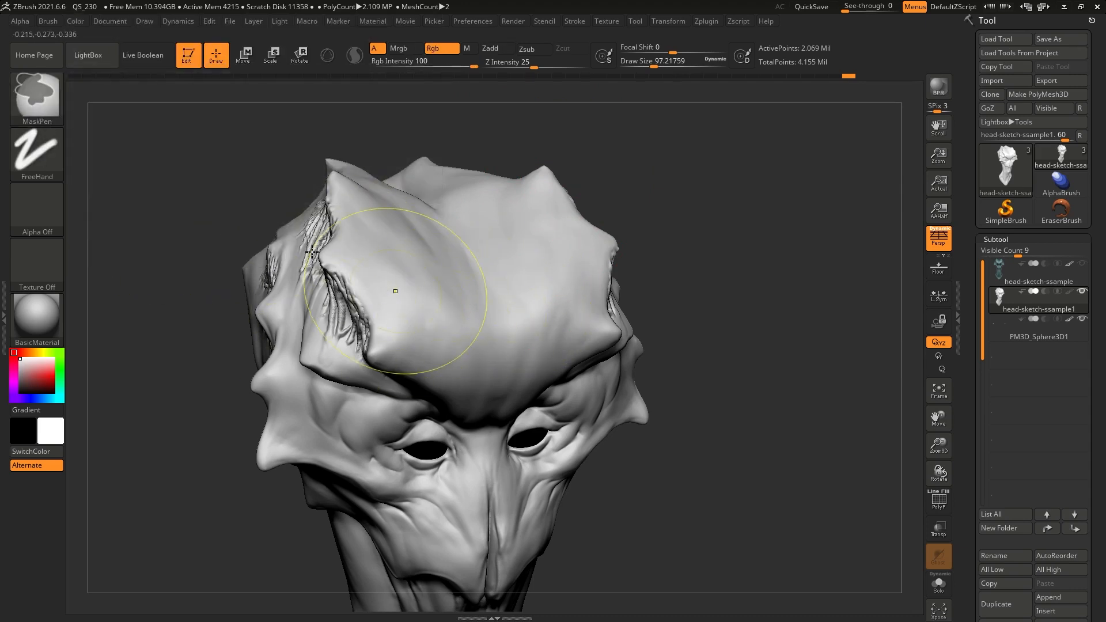
left_click(43, 93)
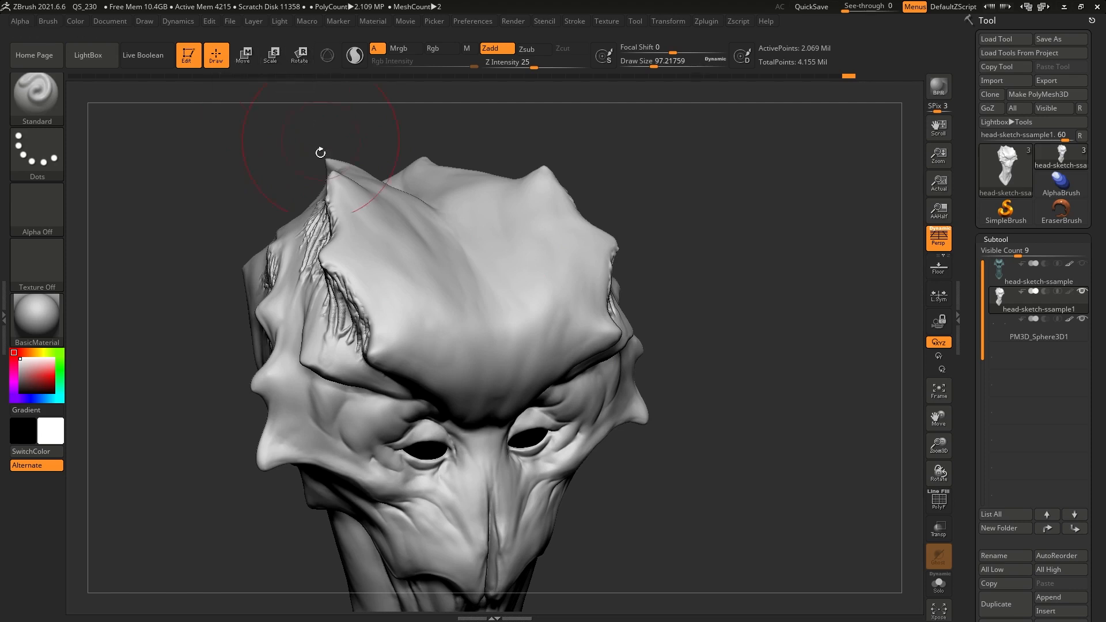
Assign the regular Transpose brush to Move mode and return to Draw mode.
left_click(244, 58)
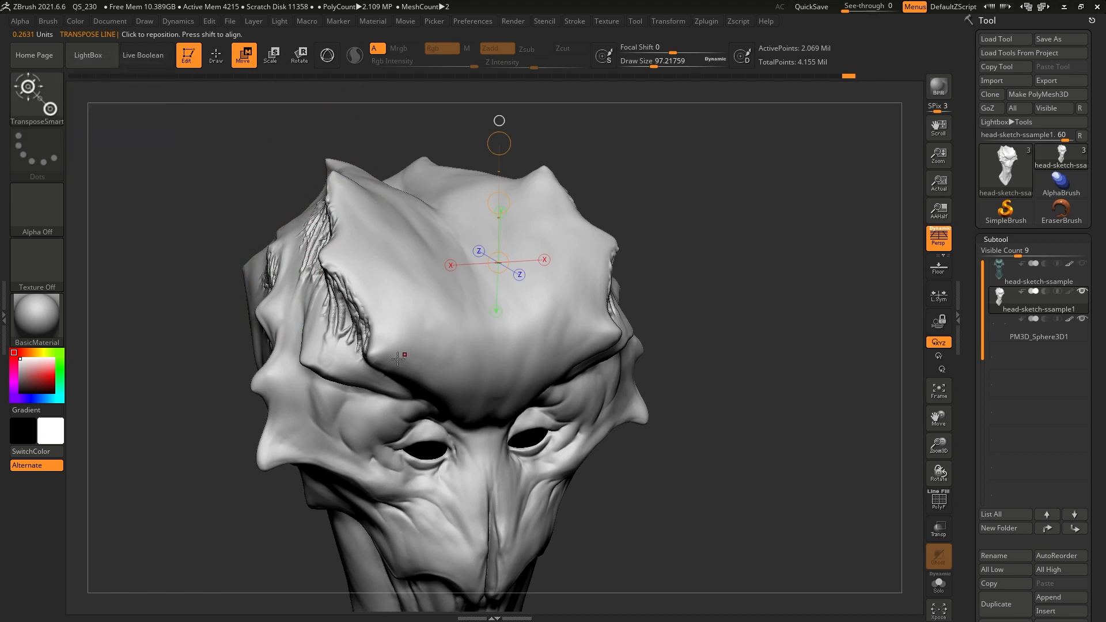
key("q")
left_click(40, 98)
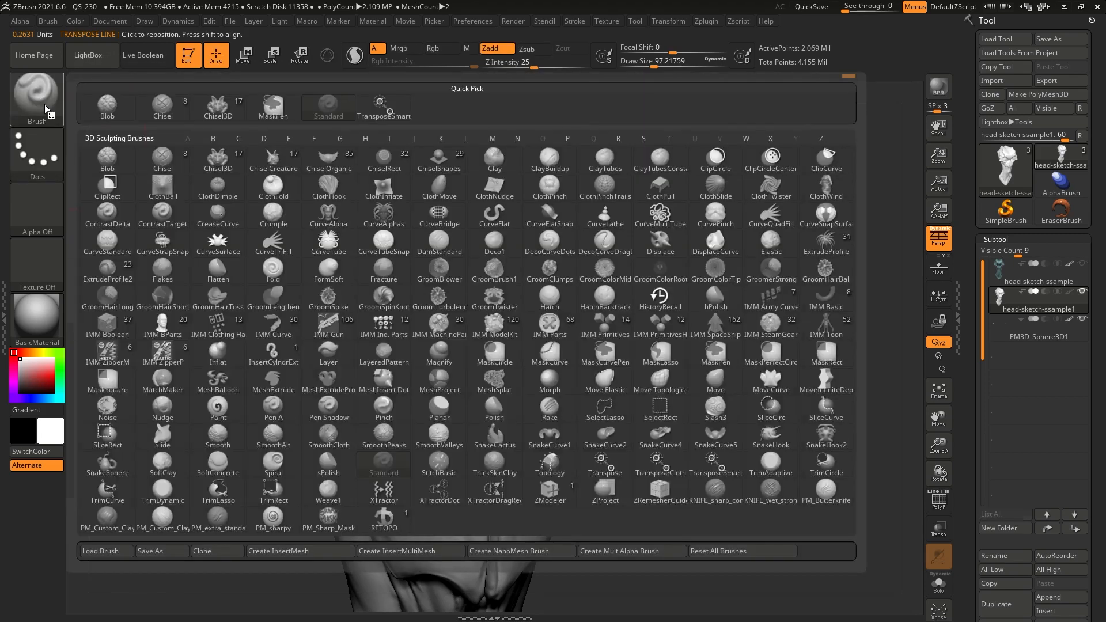
left_click(611, 468)
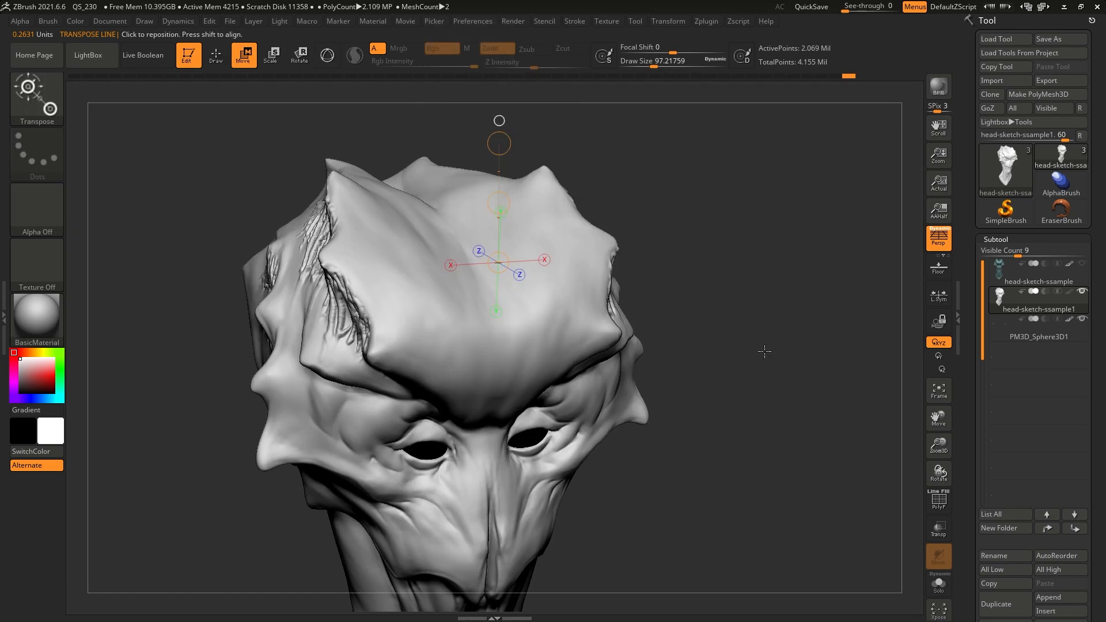
left_click(209, 58)
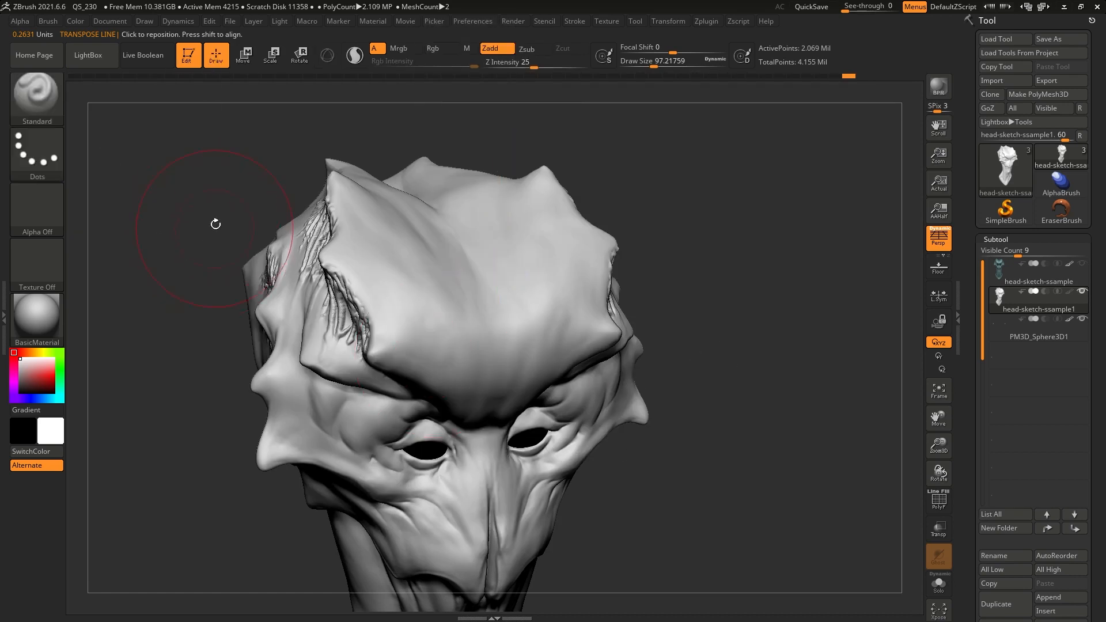
Try the Transpose brush in Move and Rotate modes with Gizmo 3D enabled, and turn the gizmo off again.
key("w")
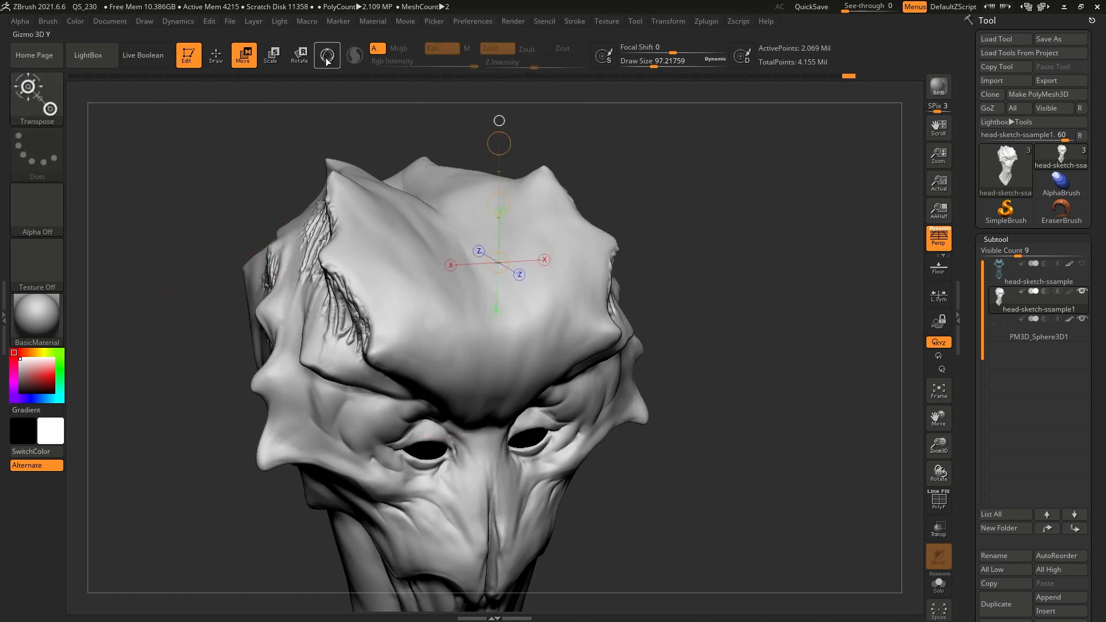
left_click(326, 56)
key("r")
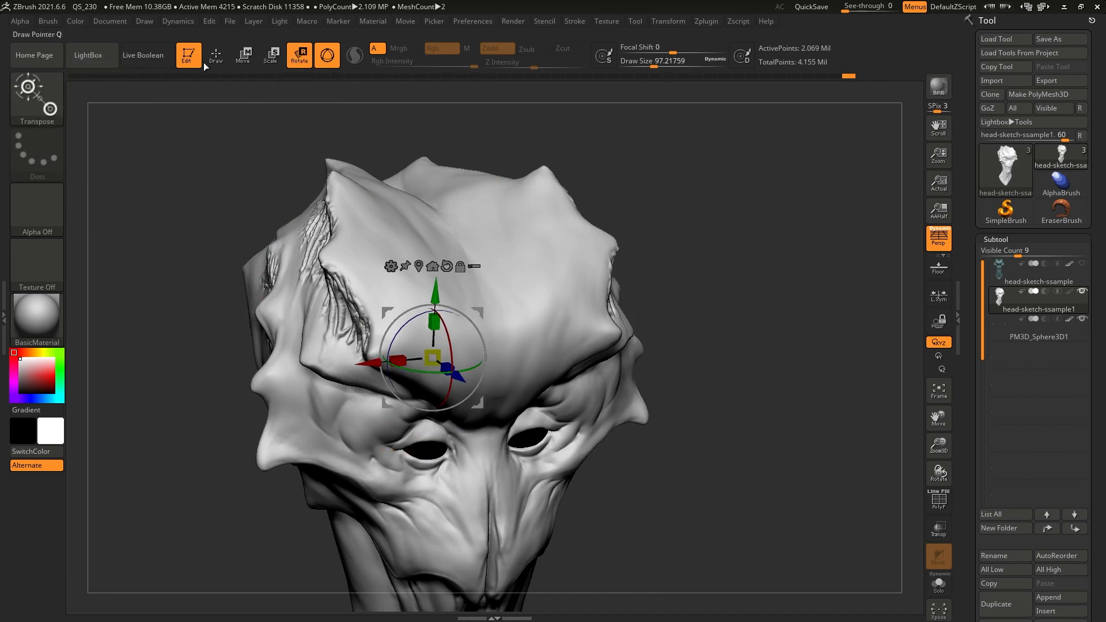
left_click(327, 56)
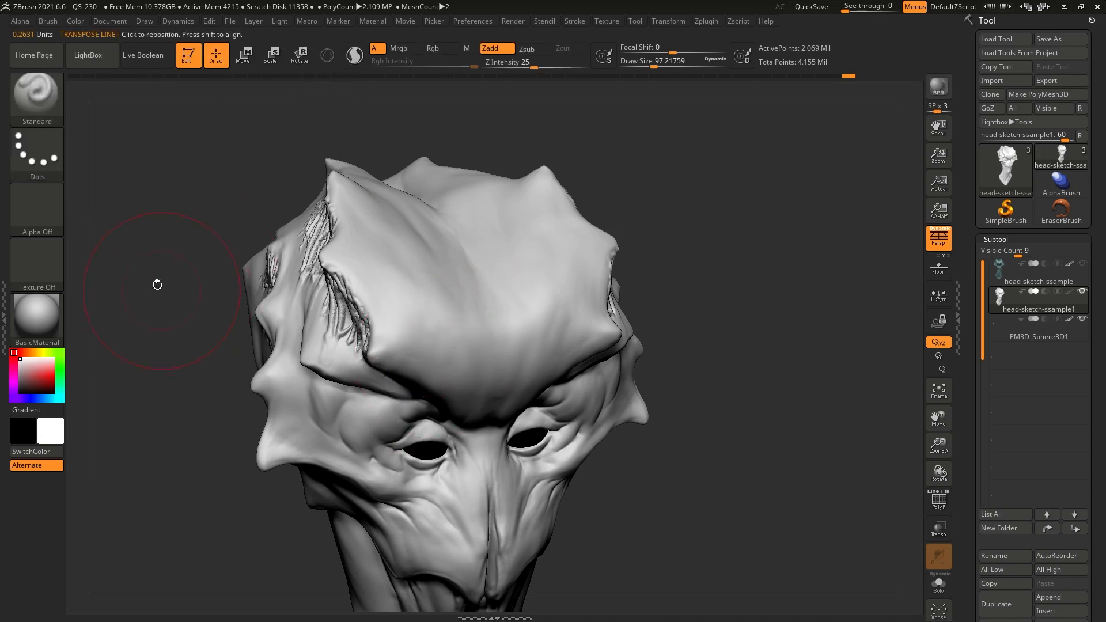
Select the TransposeSmart brush and mask a patch on one side of the forehead with a transpose line about 0.24 units long.
key("b")
left_click(685, 487)
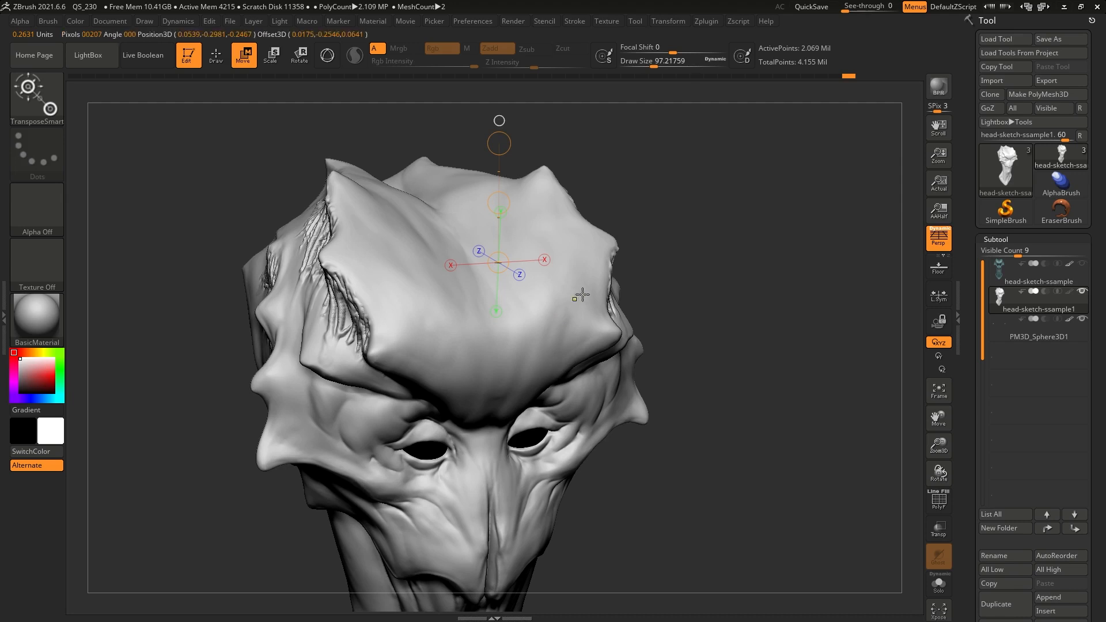
left_click_drag(575, 299, 662, 236, "ctrl")
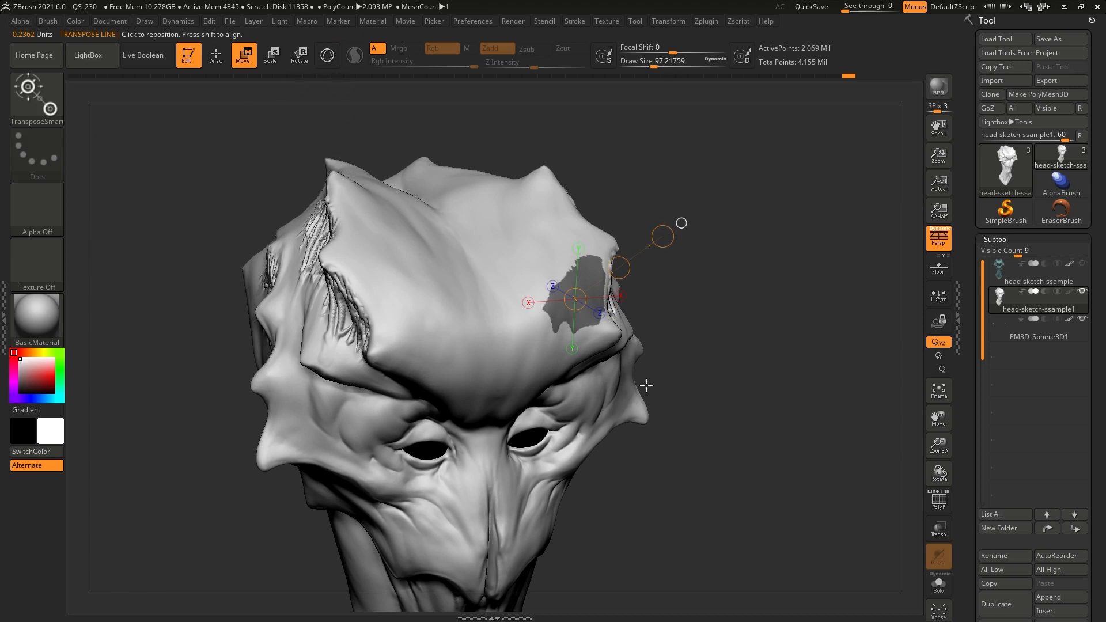
key("ctrl")
mouse_move(673, 311)
left_mouse_down()
mouse_move(704, 293)
mouse_move(689, 303)
left_mouse_up()
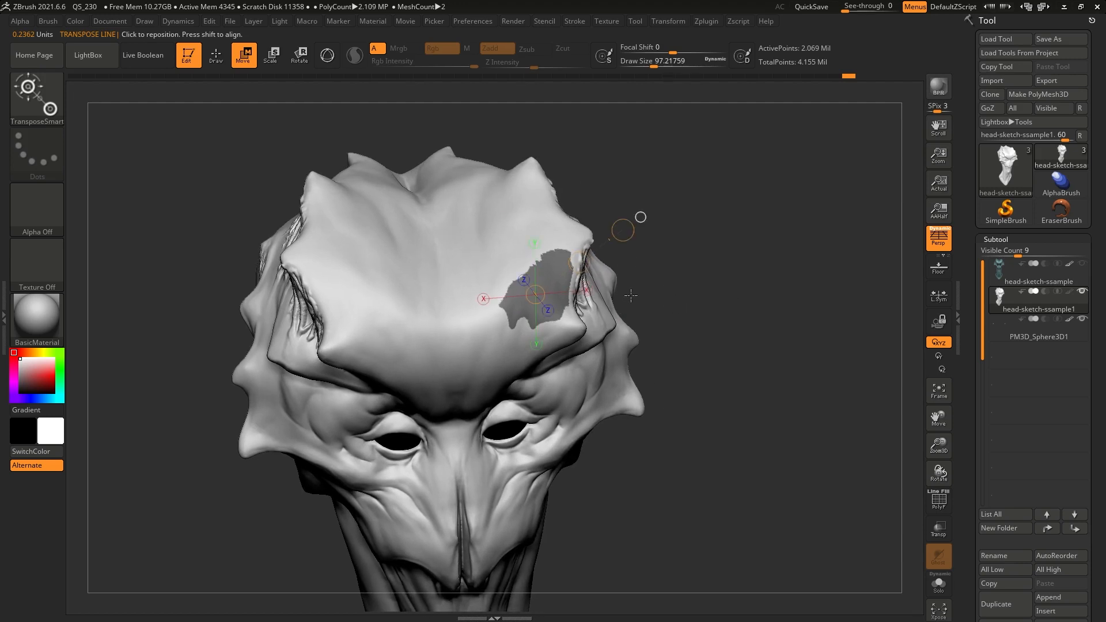
Clear the mask and place a straight transpose line about 0.25 units long running up from the middle of the forehead.
left_click(641, 312, "ctrl")
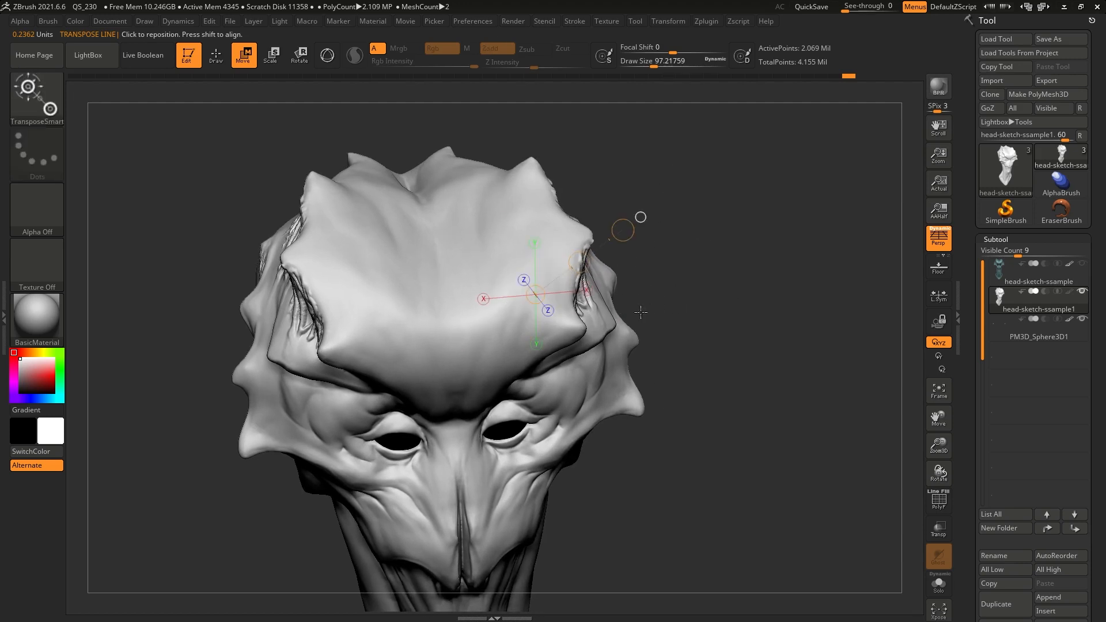
left_click_drag(647, 198, 642, 258, "alt")
right_click_drag(462, 230, 478, 224)
left_click_drag(454, 251, 453, 115, "shift")
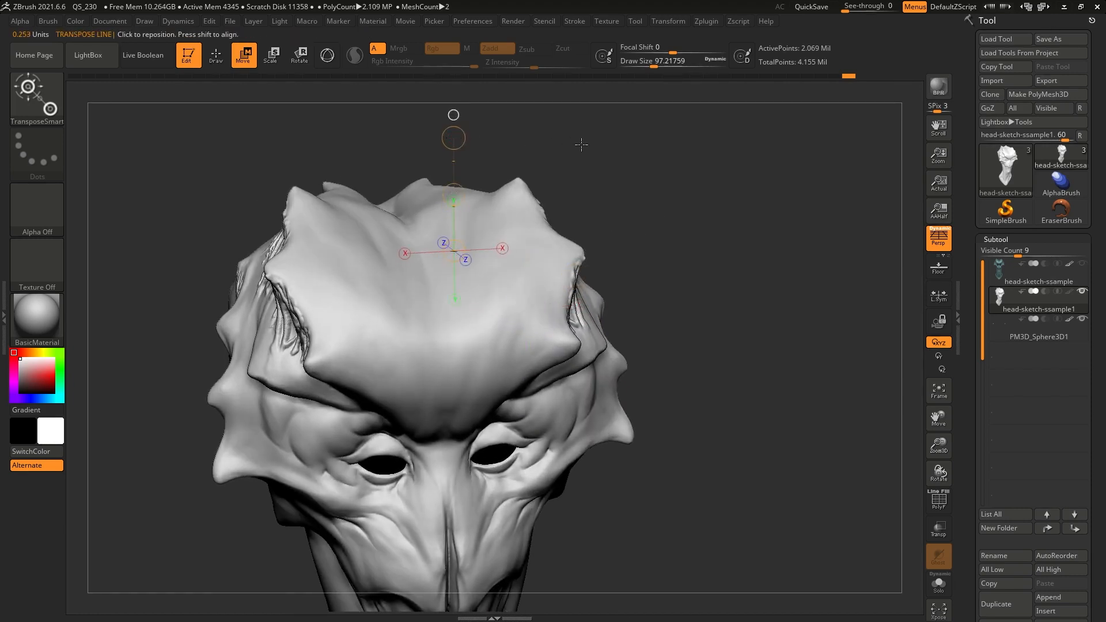
Shorten the transpose line to about 0.2 units and swing its free end to different directions while viewing the head from several sides.
left_click_drag(582, 145, 539, 165)
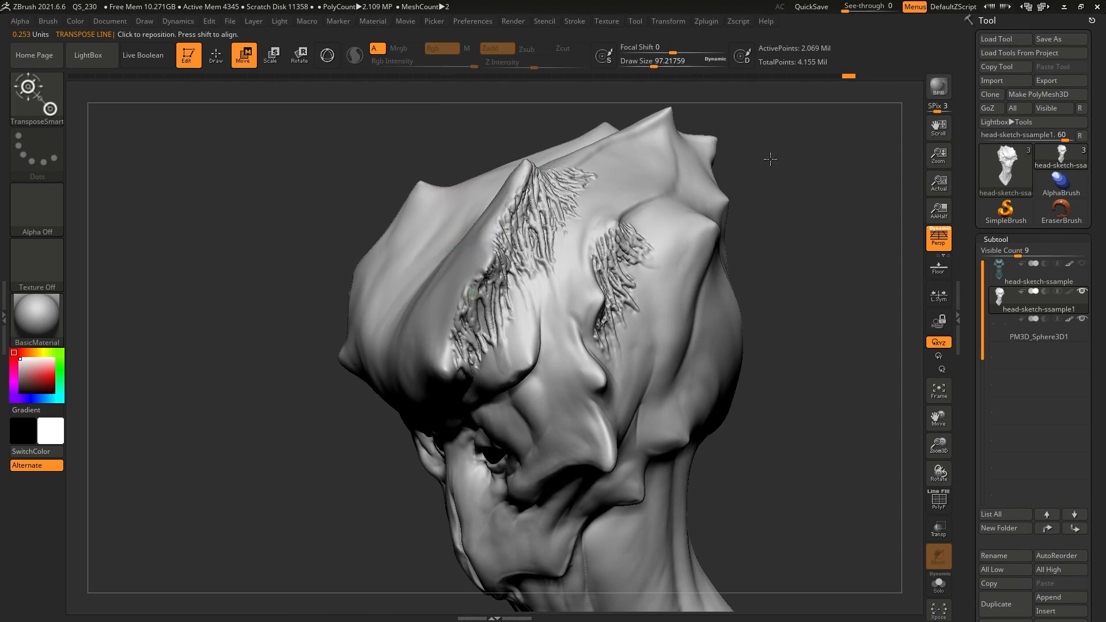
left_click_drag(771, 159, 561, 278)
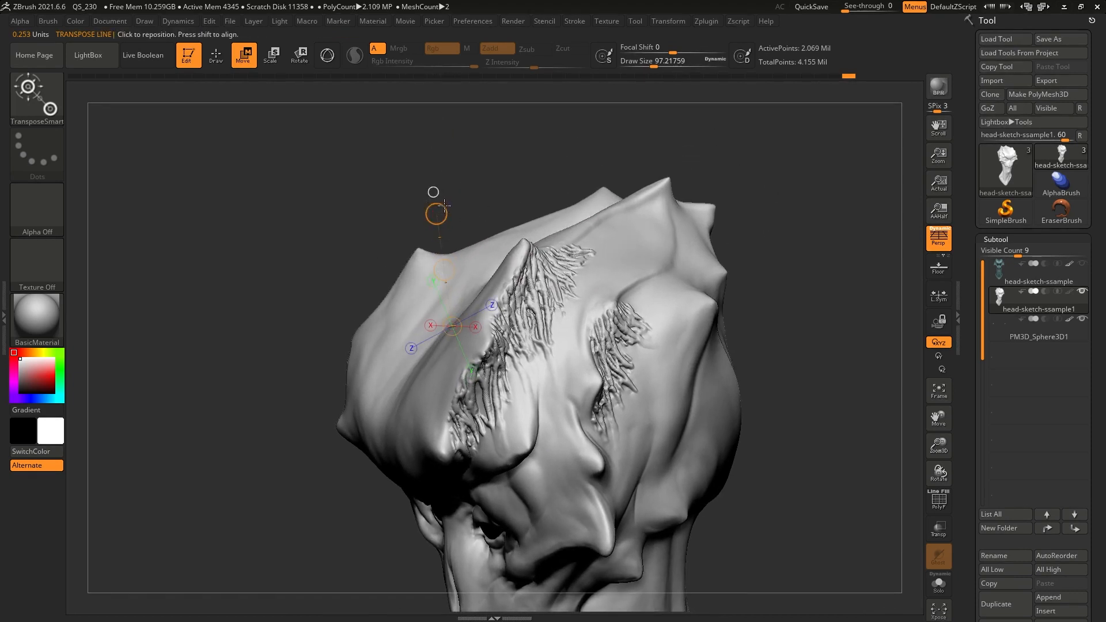
left_click_drag(444, 208, 492, 174)
left_click_drag(630, 273, 653, 287)
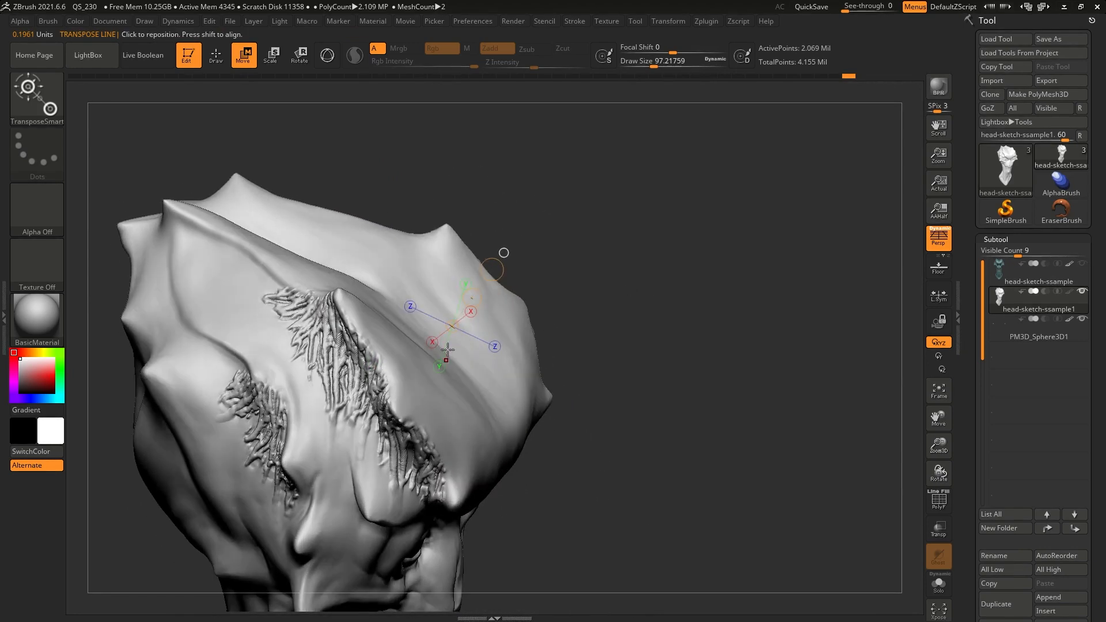
left_click_drag(614, 251, 498, 342)
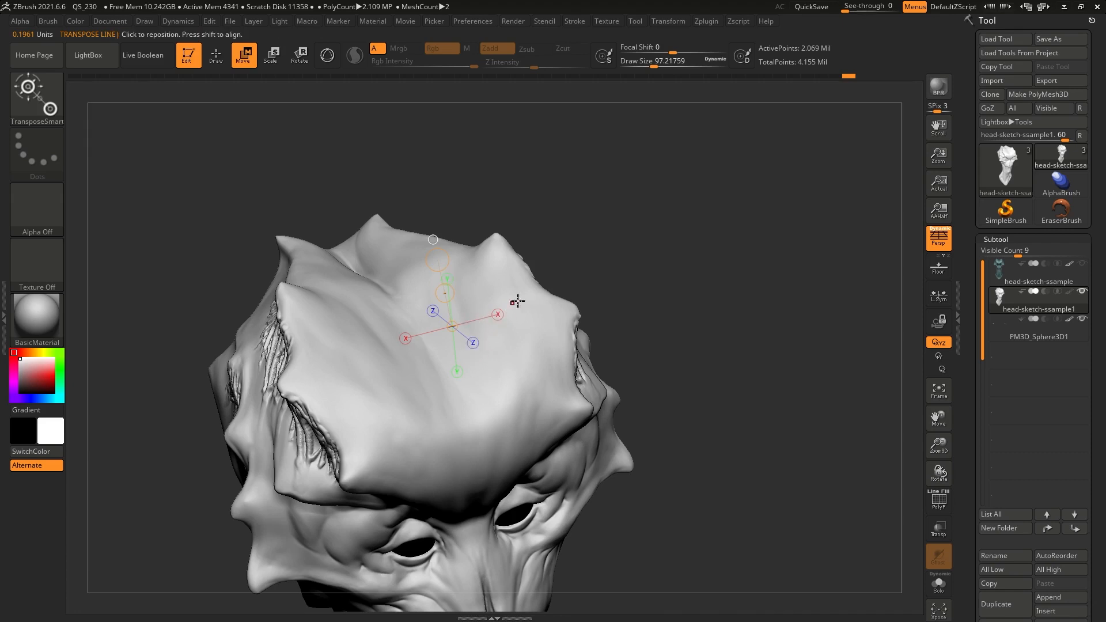
left_click_drag(642, 253, 625, 255)
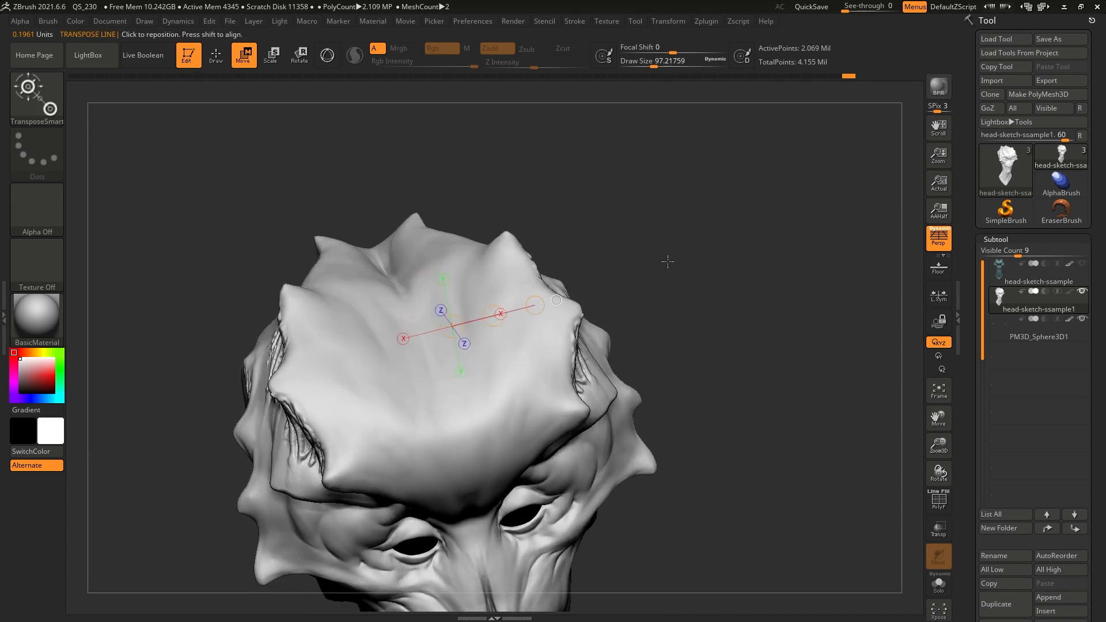
left_click_drag(668, 261, 619, 299)
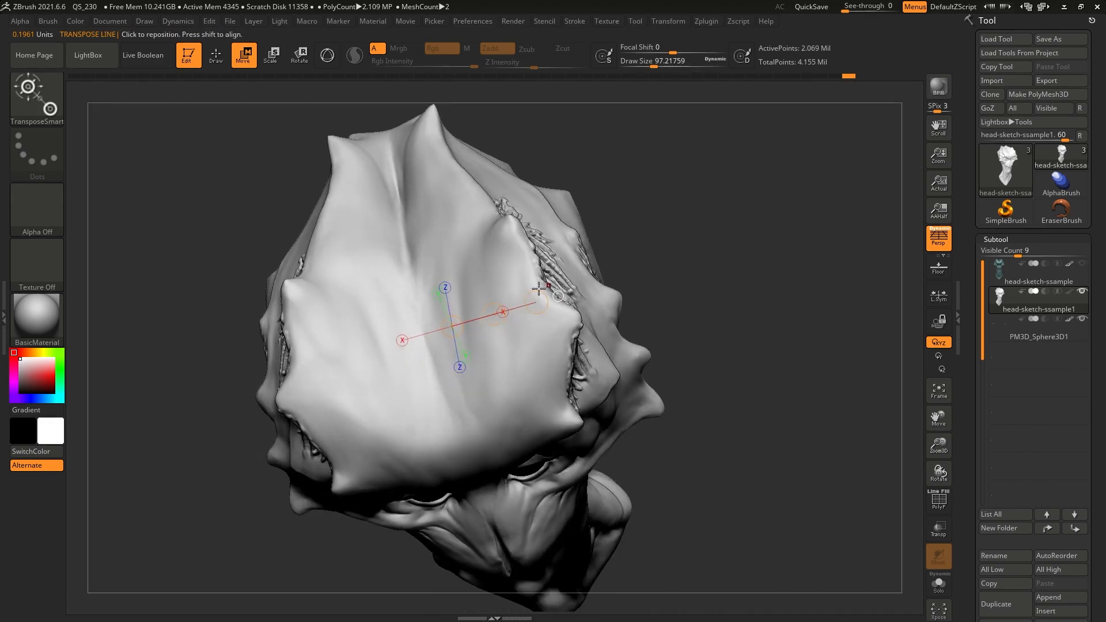
left_click_drag(659, 271, 715, 299)
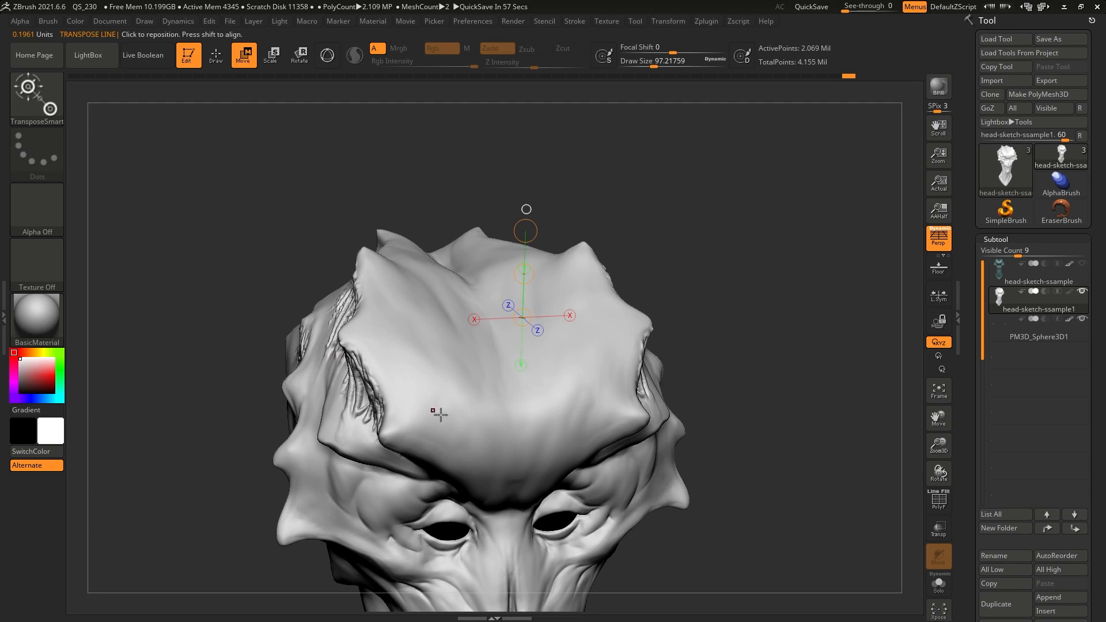
Mask most of the forehead up to its ridges with a TransposeSmart line about 0.33 units long.
key("ctrl")
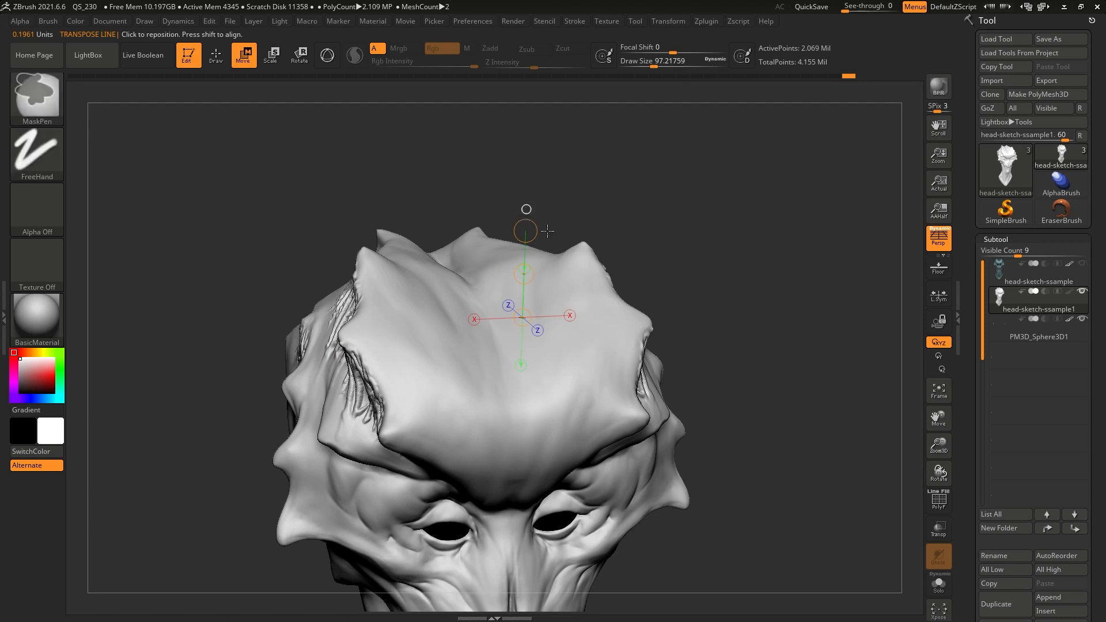
key("ctrl")
key("ctrl")
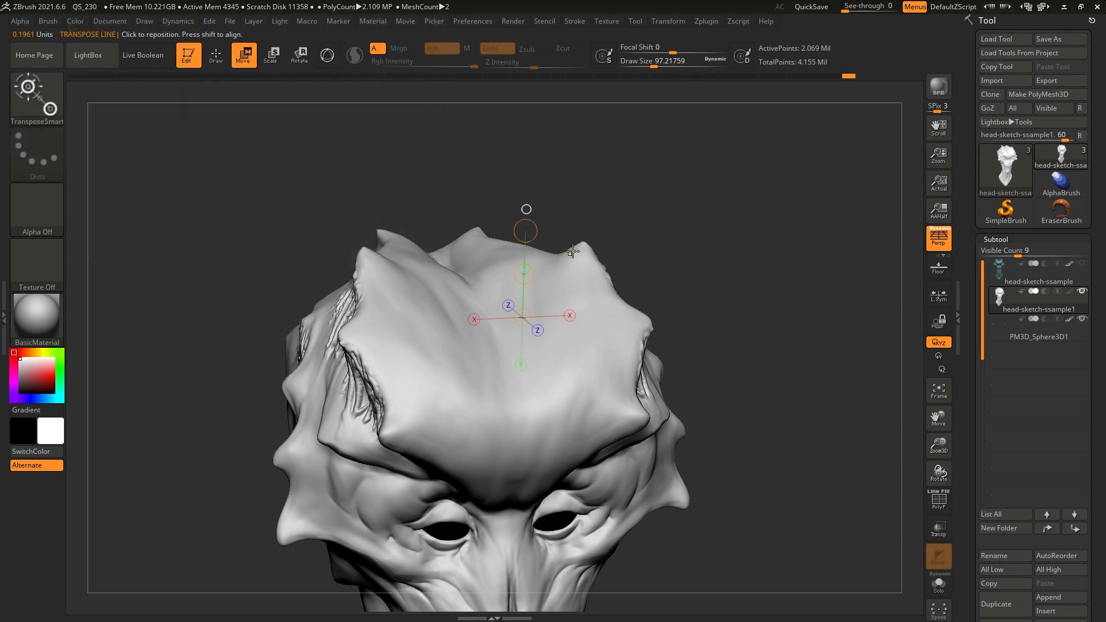
key("ctrl")
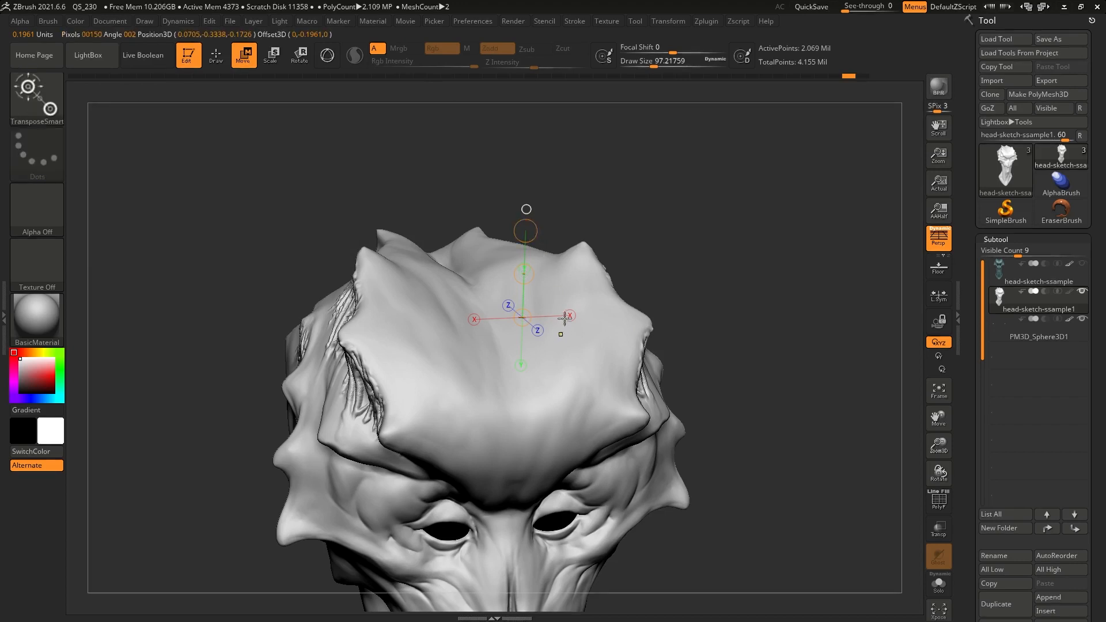
left_click_drag(561, 334, 586, 186)
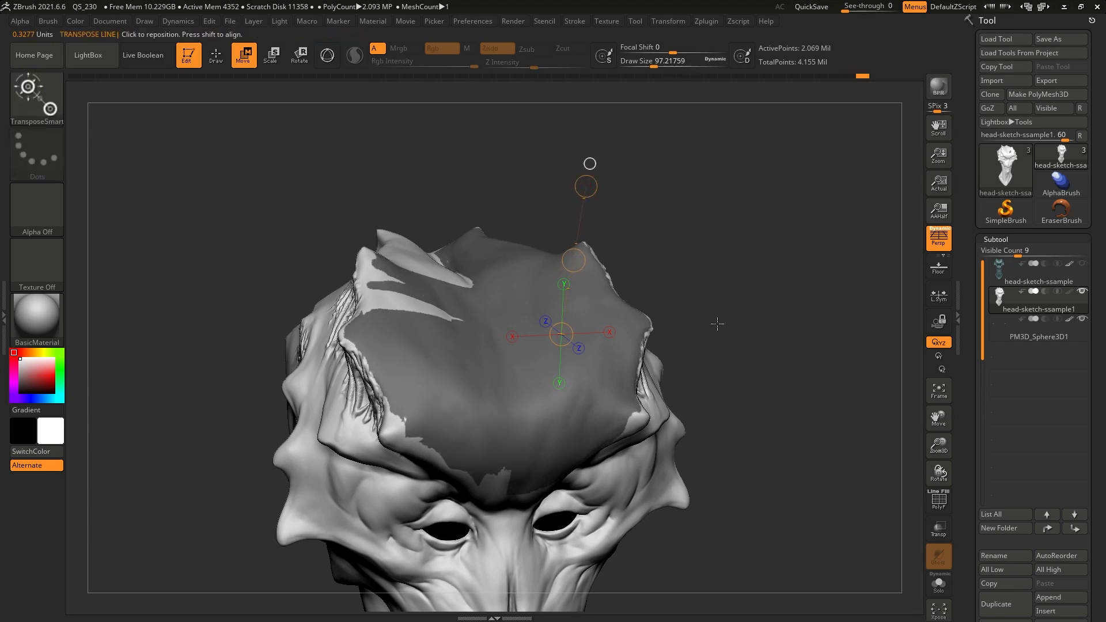
Return to Draw mode, trace the mask's ridge edge in pink and mark the surfaces on either side with blue and yellow annotation strokes.
key("q")
mouse_move(729, 288)
left_mouse_down()
mouse_move(703, 289)
mouse_move(647, 333)
mouse_move(602, 321)
mouse_move(598, 272)
left_mouse_up()
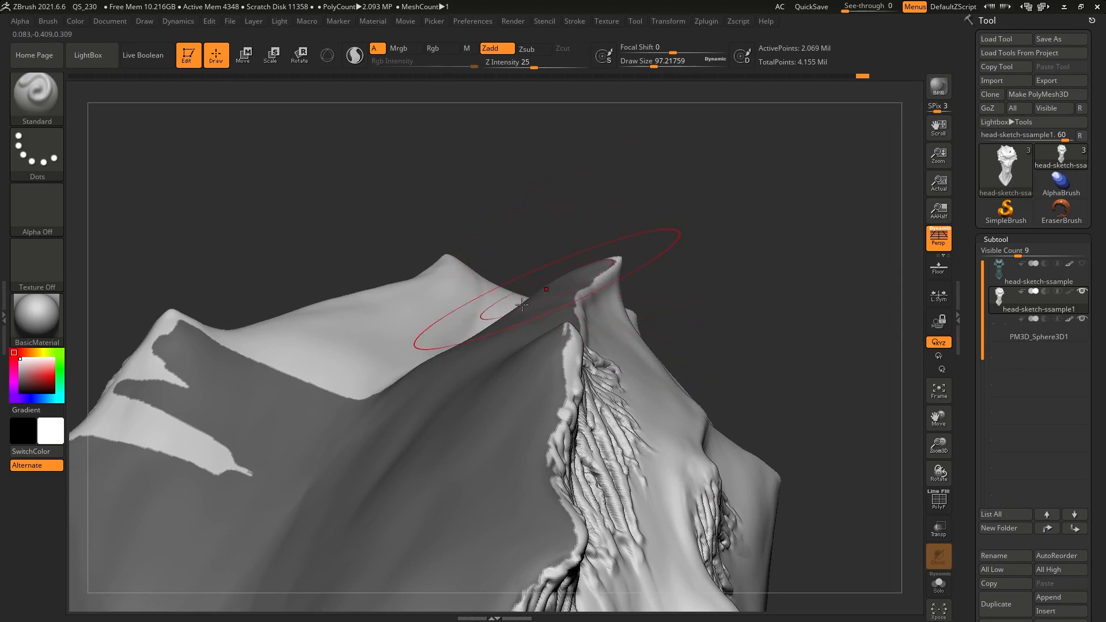
left_click_drag(949, 224, 872, 107)
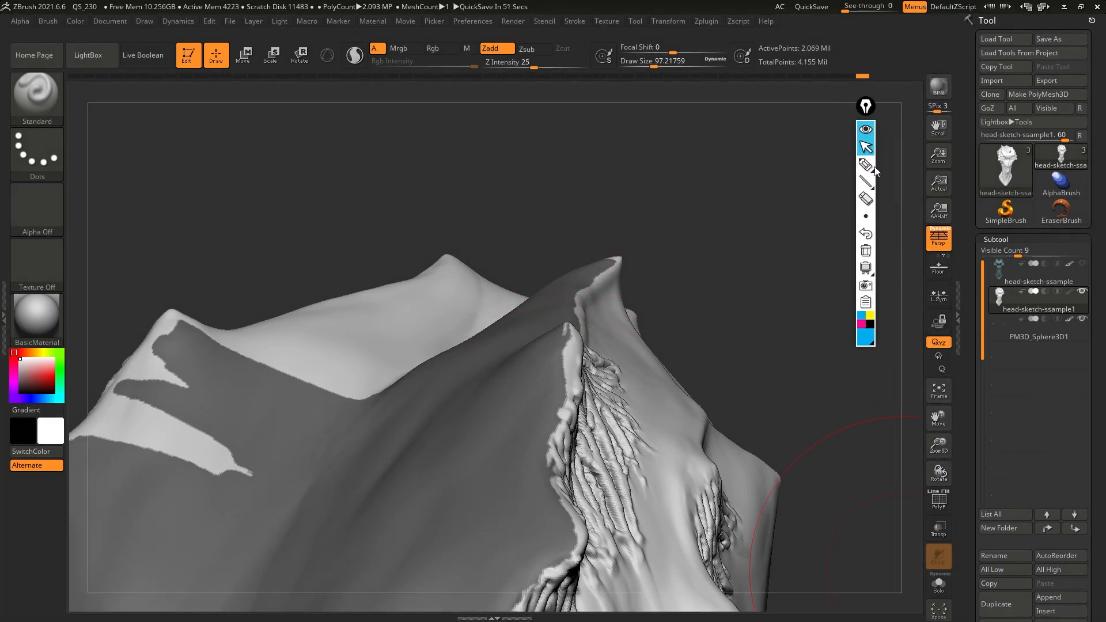
left_click(868, 166)
left_click(862, 324)
mouse_move(619, 260)
left_mouse_down()
mouse_move(596, 284)
mouse_move(555, 412)
left_mouse_up()
left_click(863, 316)
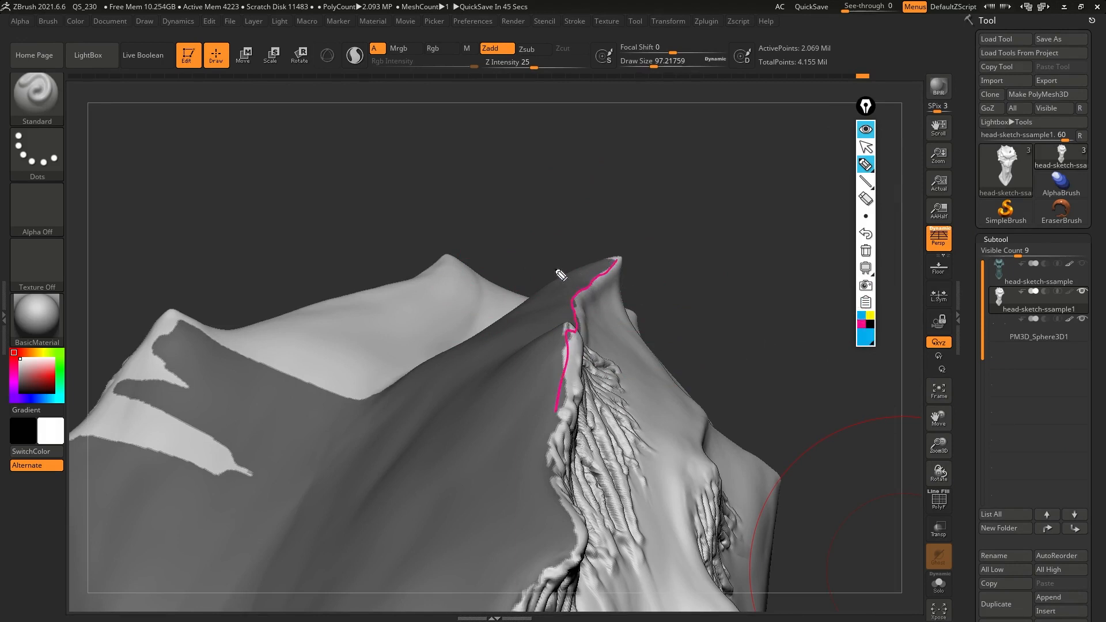
mouse_move(528, 280)
left_mouse_down()
mouse_move(615, 245)
mouse_move(688, 373)
left_mouse_up()
left_click(870, 316)
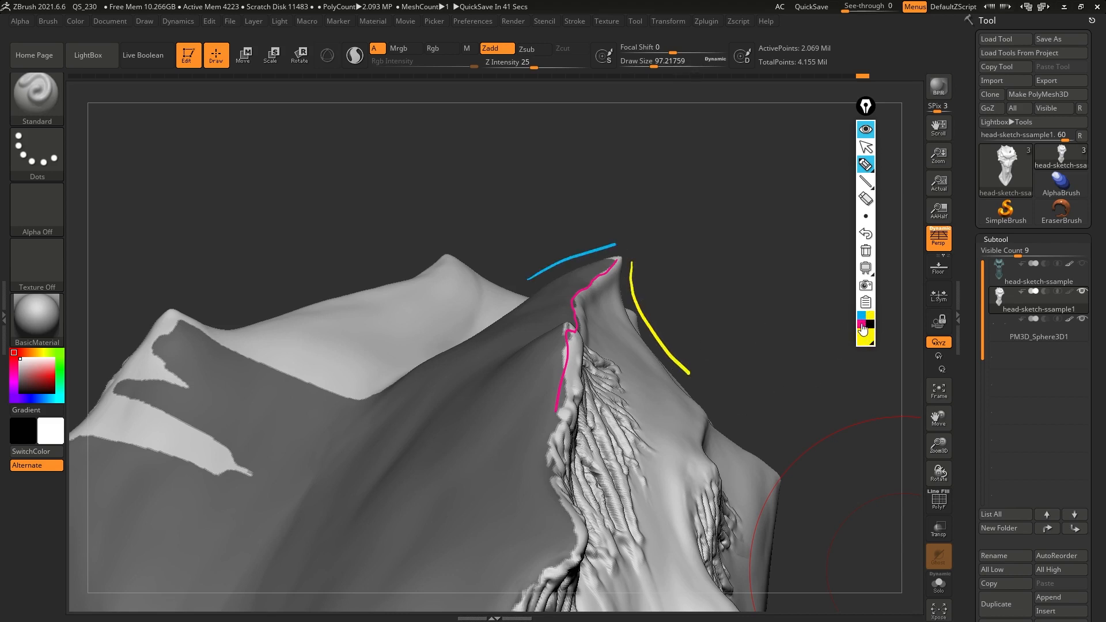
Annotate the sharp angle between the two surfaces in pink, and clear and hide the annotations.
left_click(861, 324)
left_click_drag(619, 243, 637, 252)
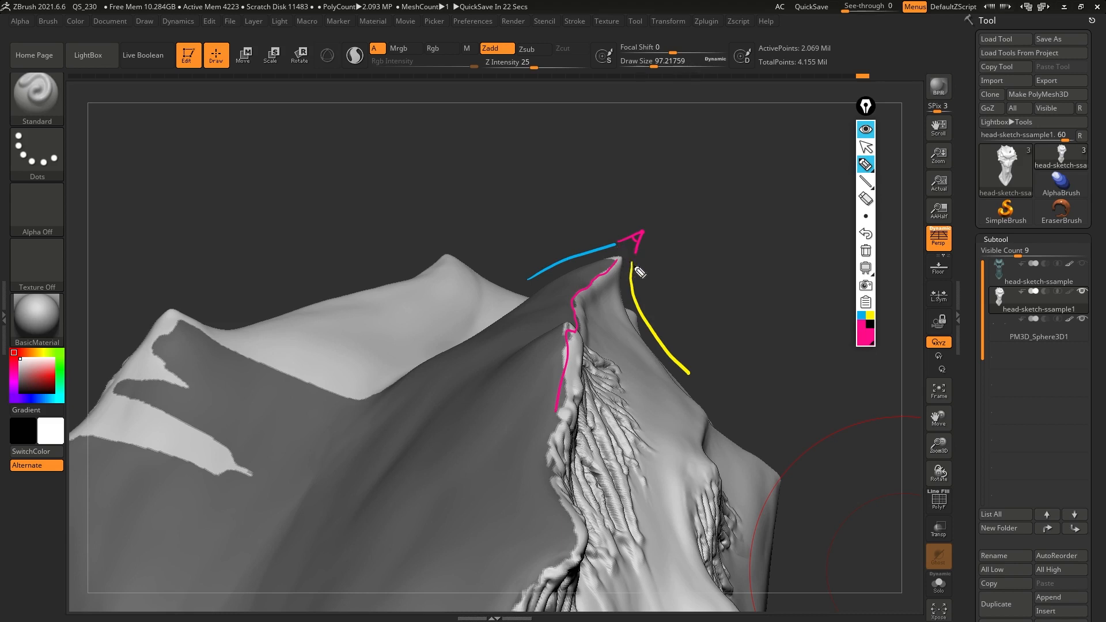
mouse_move(542, 258)
left_mouse_down()
mouse_move(633, 222)
mouse_move(670, 327)
left_mouse_up()
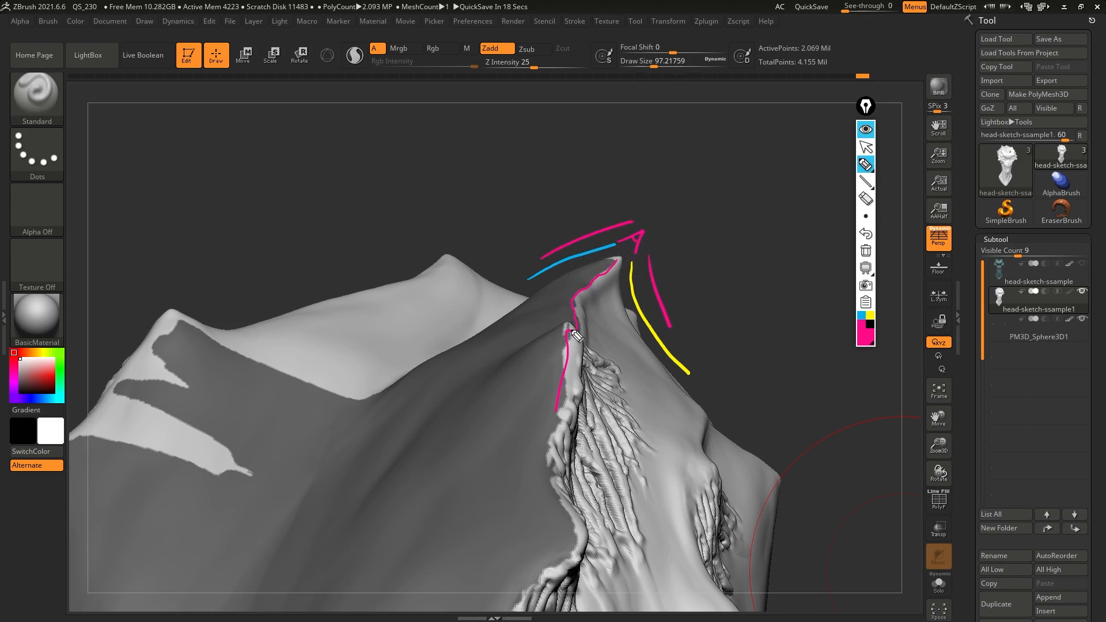
left_click_drag(686, 369, 690, 373)
left_click_drag(663, 204, 687, 249)
left_click(866, 251)
left_click(866, 130)
Check the mask's extent over the forehead and brow, and reduce the draw size to 26.8692.
mouse_move(744, 275)
left_mouse_down()
mouse_move(708, 303)
mouse_move(678, 215)
left_mouse_up()
left_click_drag(602, 230, 593, 176)
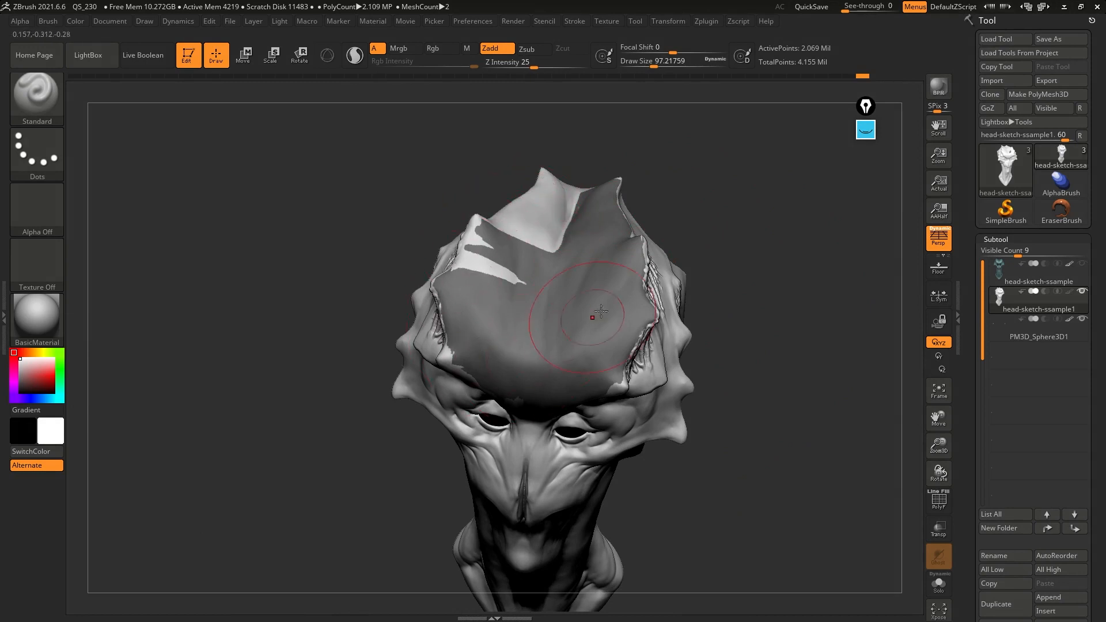
right_click_drag(701, 234, 694, 177)
right_click_drag(569, 288, 585, 273)
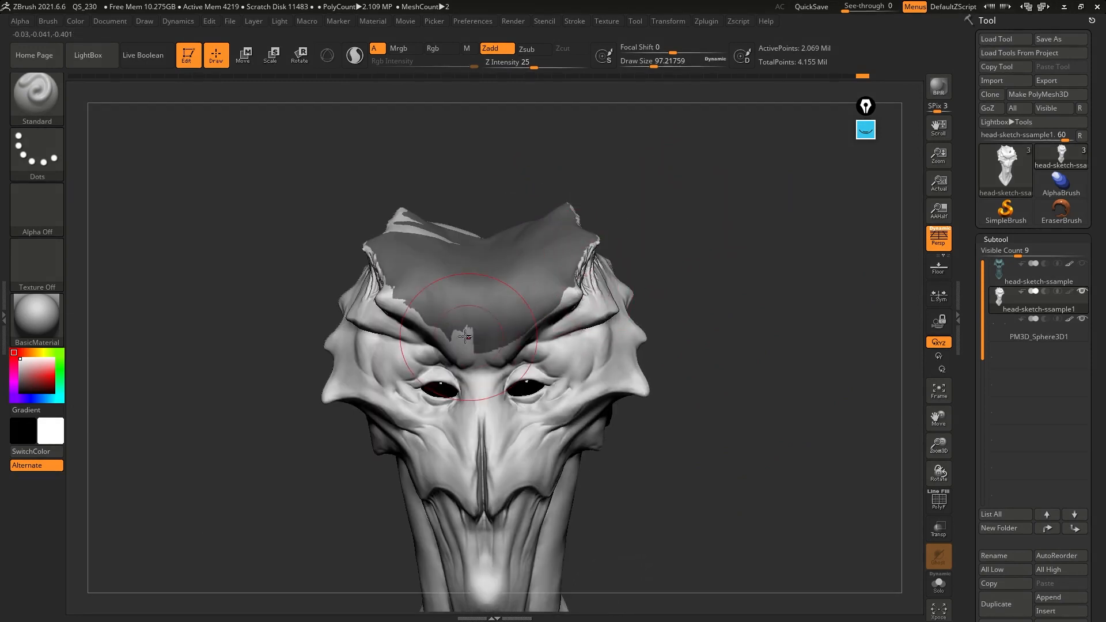
right_click_drag(449, 259, 530, 320, "alt")
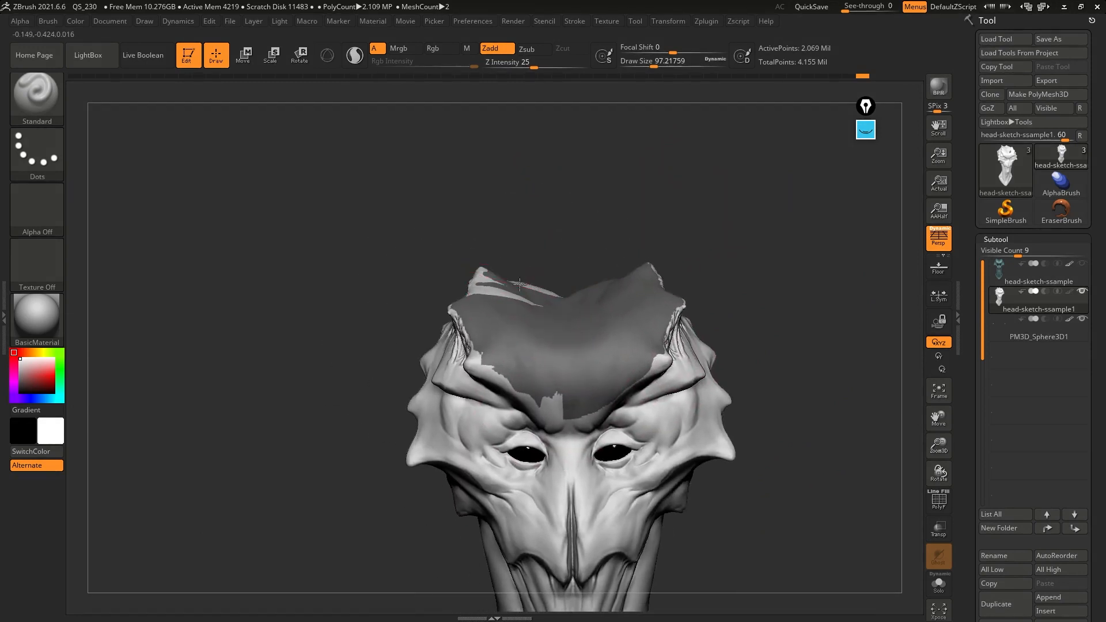
mouse_move(680, 230)
right_mouse_down("ctrl")
mouse_move(686, 155)
mouse_move(643, 175)
right_mouse_up("ctrl")
key("[")
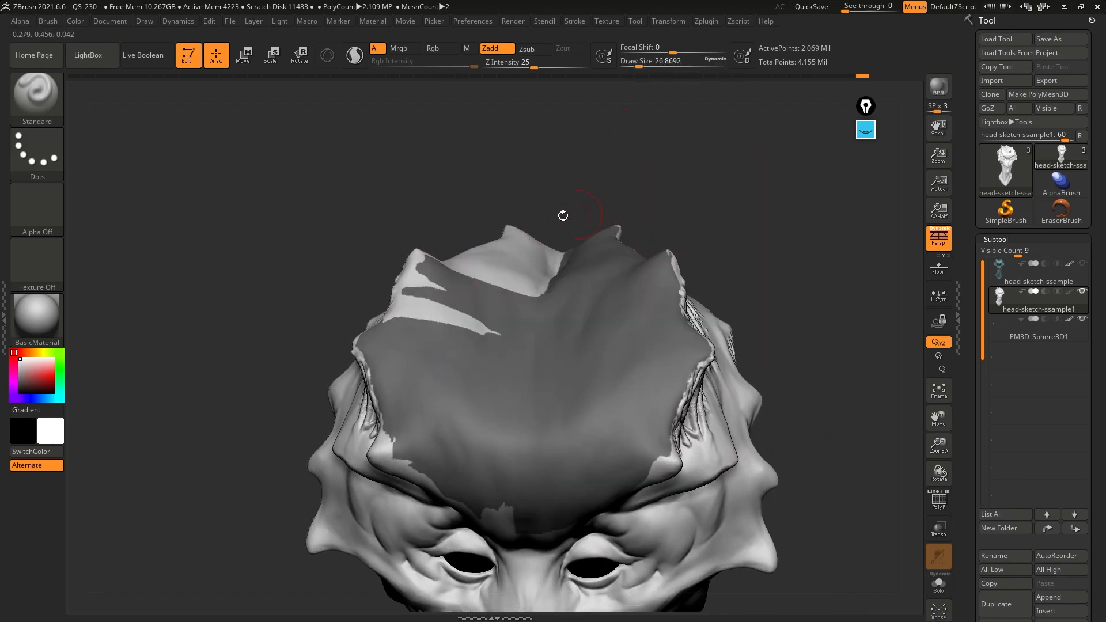
In Move mode, mask a lengthwise strip beside the forehead's midline with a transpose line about 0.31 units long, and clear the mask.
key("w")
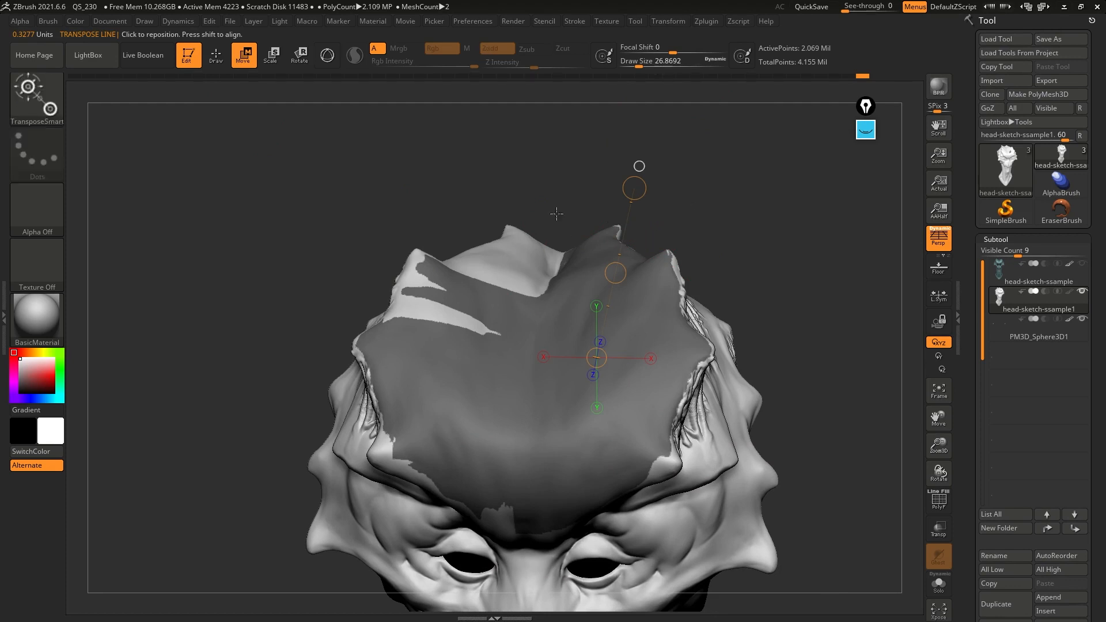
left_click_drag(559, 194, 617, 145)
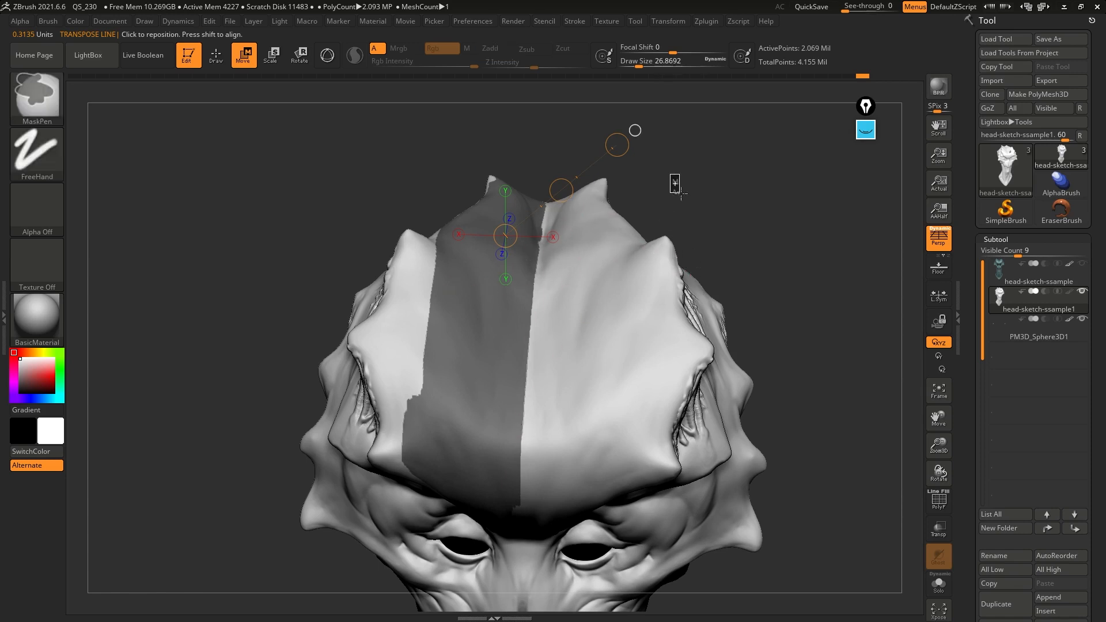
left_click_drag(675, 184, 698, 229, "ctrl")
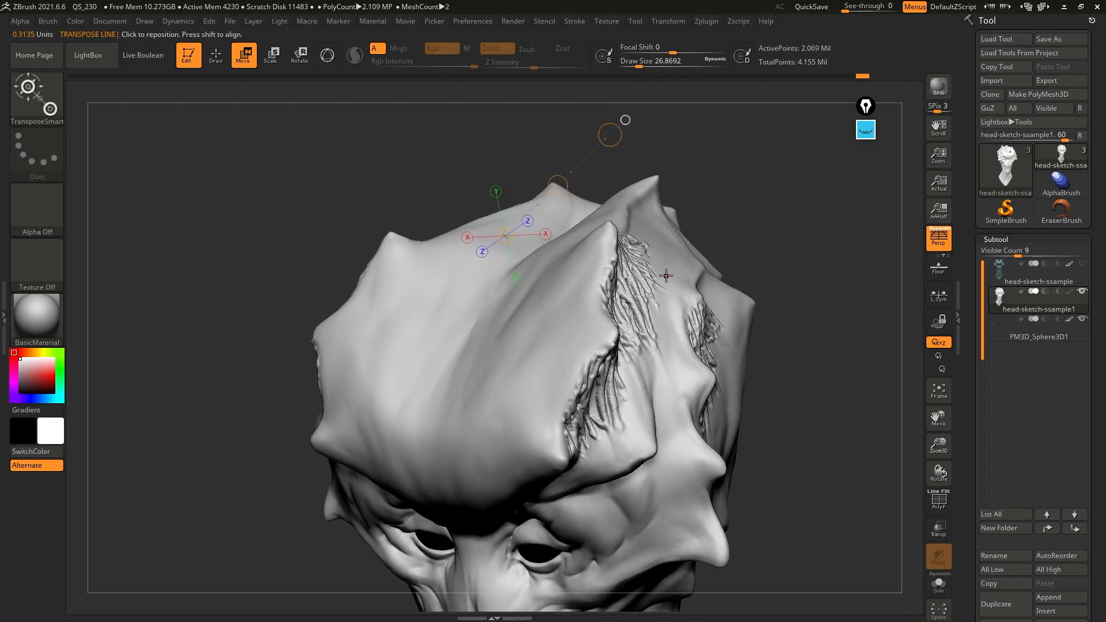
Mask the side of the head behind the forehead ridge with a transpose line about 0.37 units long, inspect it, and clear the mask.
left_click_drag(661, 270, 822, 174)
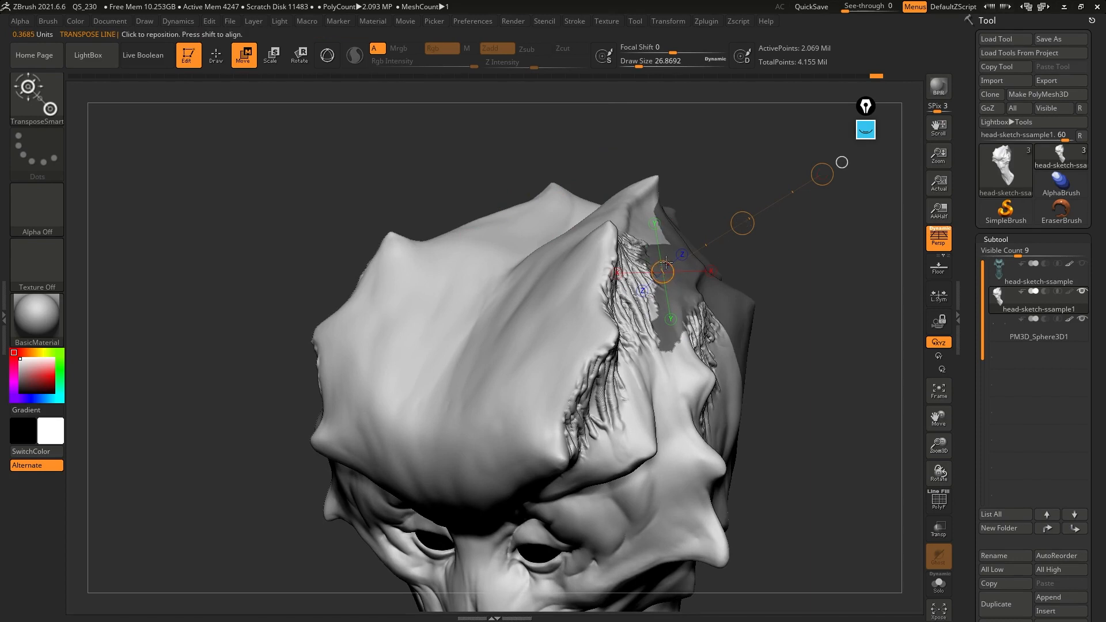
left_click_drag(760, 296, 710, 293)
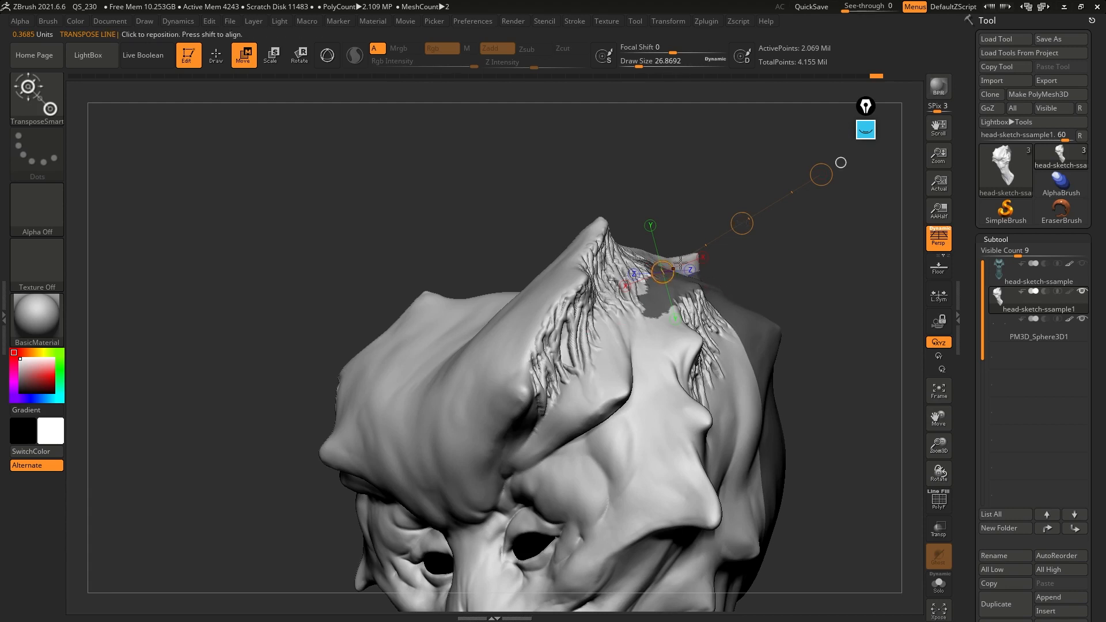
left_click_drag(758, 266, 783, 262)
right_click_drag(563, 246, 582, 230)
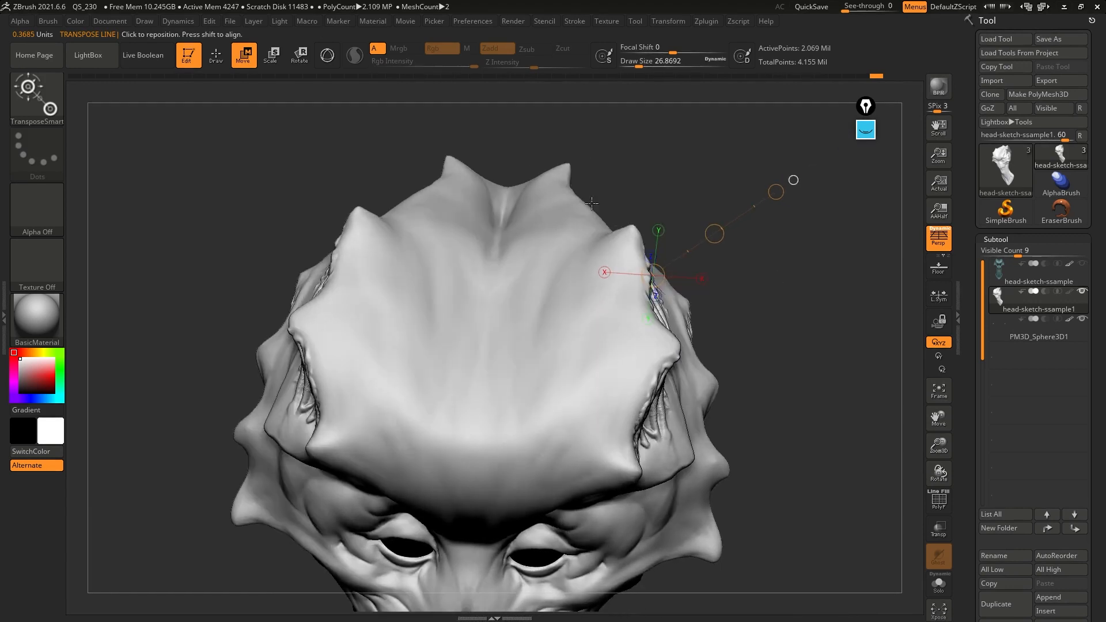
Mask the forehead's centre, both sides and one brow corner with successive TransposeSmart lines about 0.28 to 0.46 units long.
left_click_drag(551, 252, 533, 90, "ctrl")
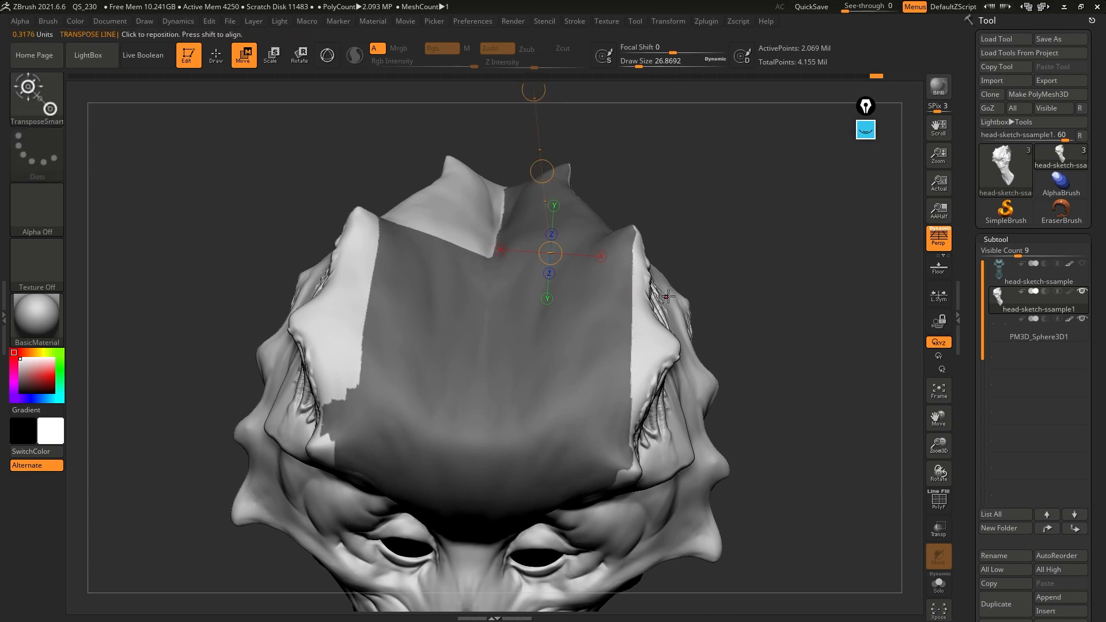
right_click_drag(713, 261, 724, 239, "ctrl")
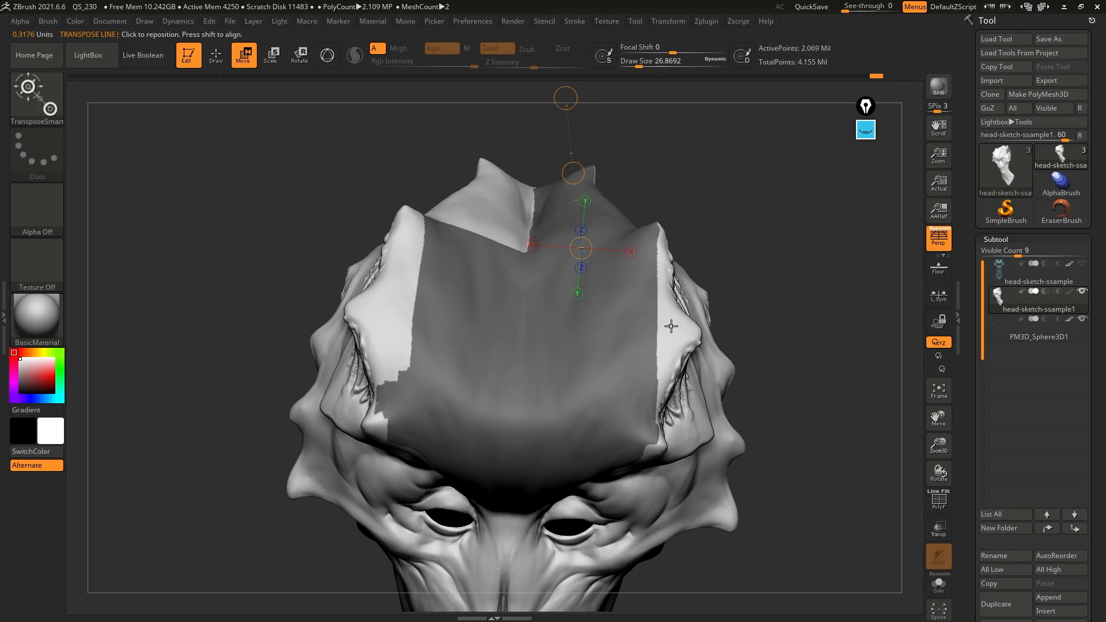
left_click_drag(671, 326, 743, 204, "ctrl")
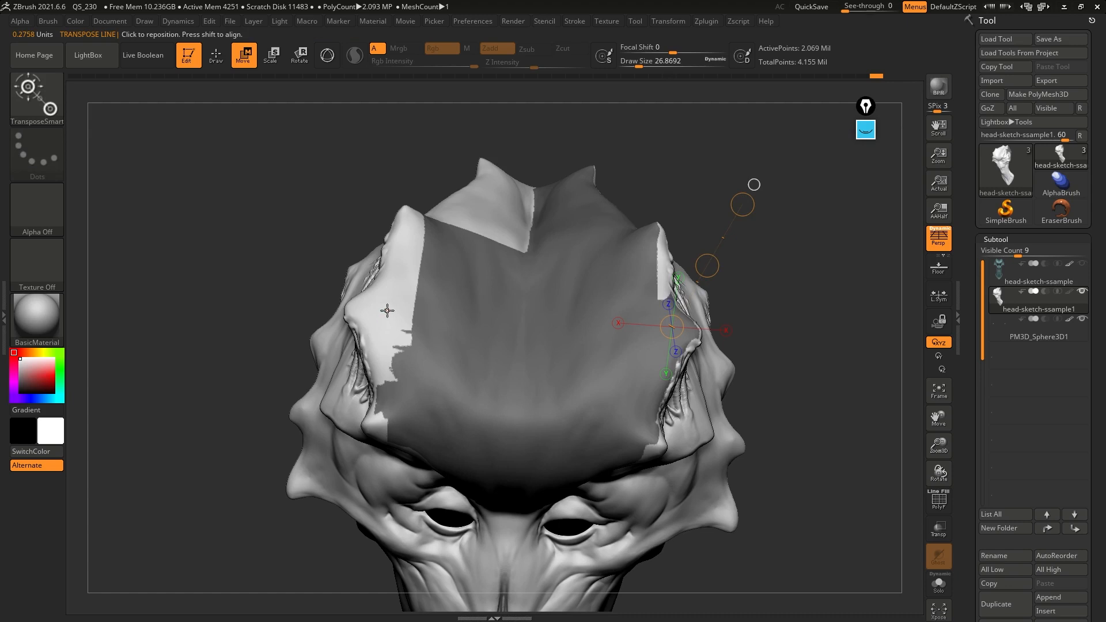
mouse_move(386, 311)
left_mouse_down("ctrl")
mouse_move(453, 232)
mouse_move(485, 171)
left_mouse_up("ctrl")
right_click_drag(397, 383, 403, 395)
mouse_move(378, 420)
left_mouse_down("ctrl")
mouse_move(529, 304)
mouse_move(521, 313)
left_mouse_up("ctrl")
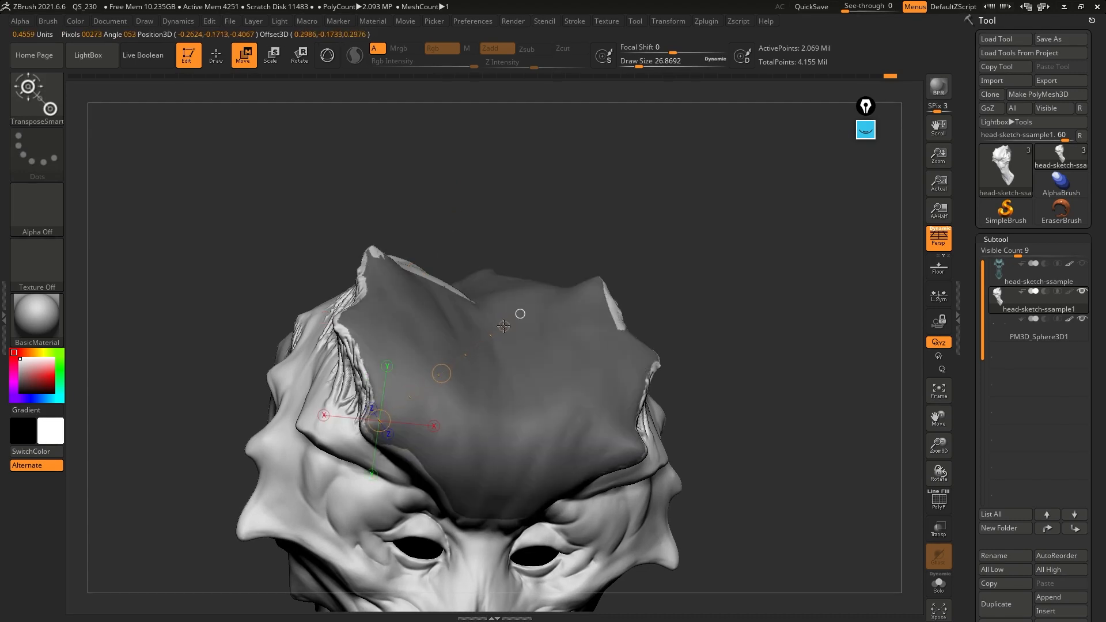
Extend the mask over the remaining ridge edge and the rear of the crest with transpose lines about 0.34 and 0.3 units long.
right_click_drag(602, 262, 673, 310)
mouse_move(673, 308)
left_mouse_down("ctrl")
mouse_move(743, 257)
mouse_move(768, 213)
left_mouse_up("ctrl")
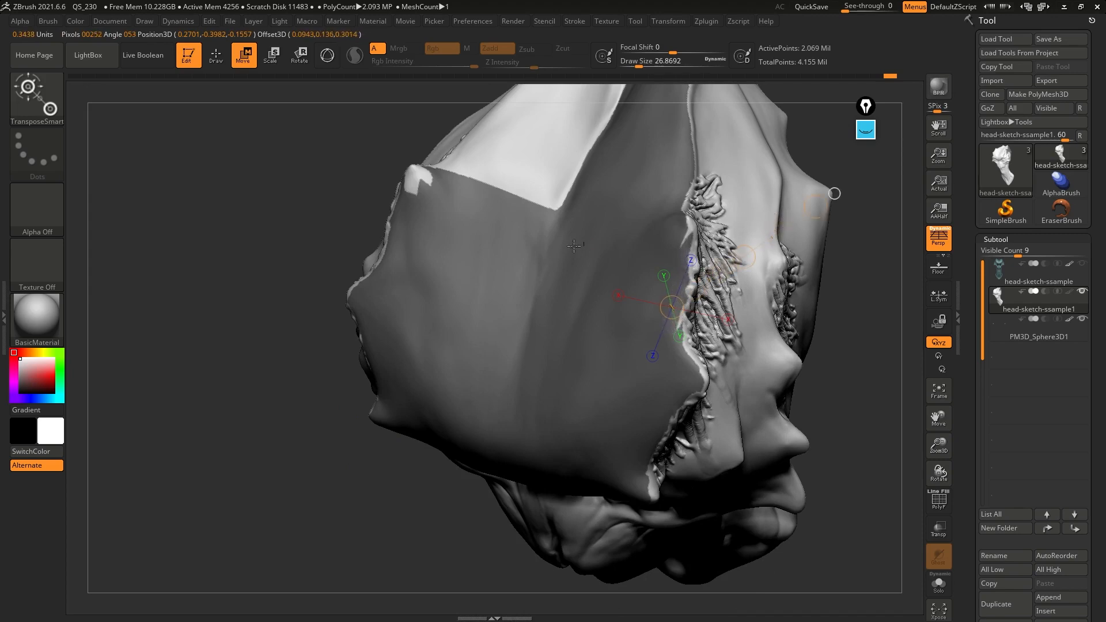
right_click_drag(575, 246, 472, 258)
left_click_drag(480, 232, 587, 161, "ctrl")
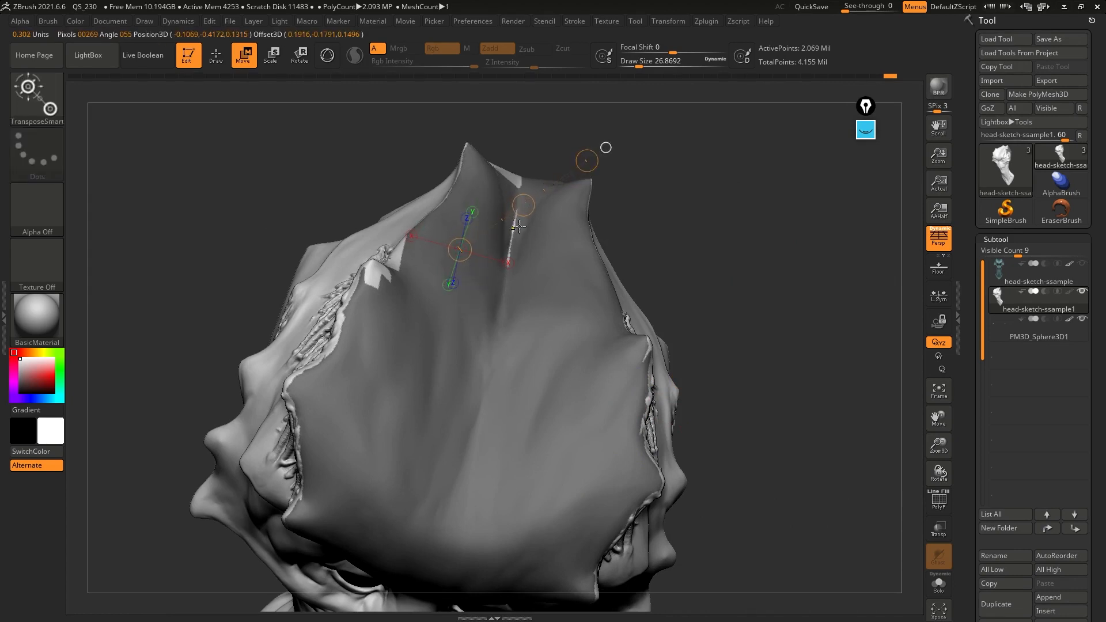
Extend the mask over the gaps at the crest's tip and ridge edge with TransposeSmart lines about 0.34, 0.34 and 0.29 units long.
left_click_drag(513, 228, 667, 197, "ctrl")
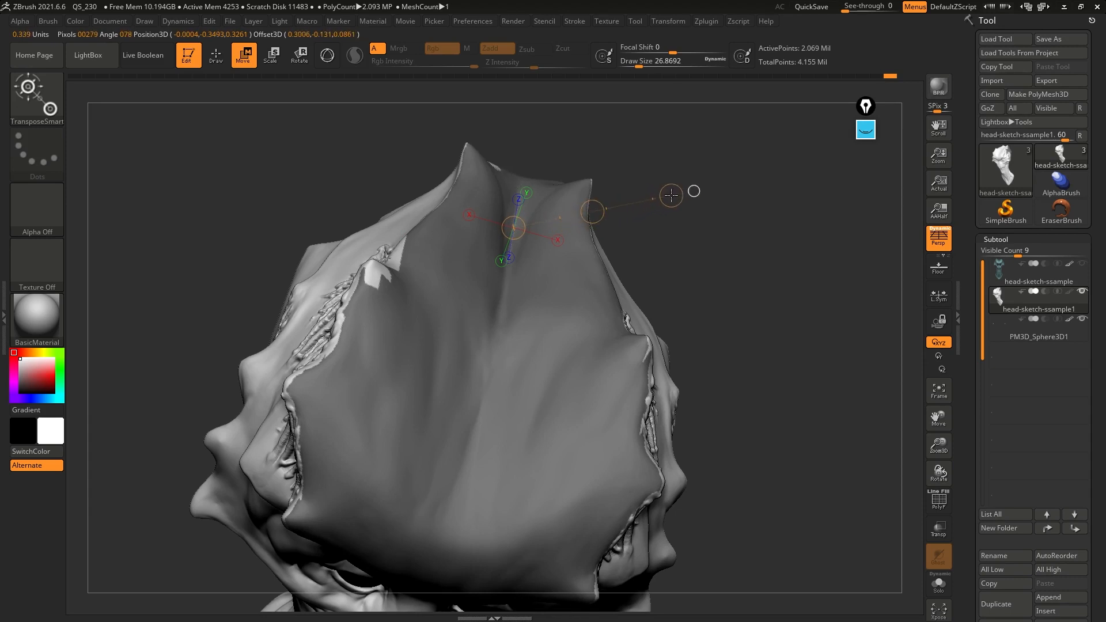
mouse_move(397, 260)
left_mouse_down("ctrl")
mouse_move(516, 205)
mouse_move(553, 169)
left_mouse_up("ctrl")
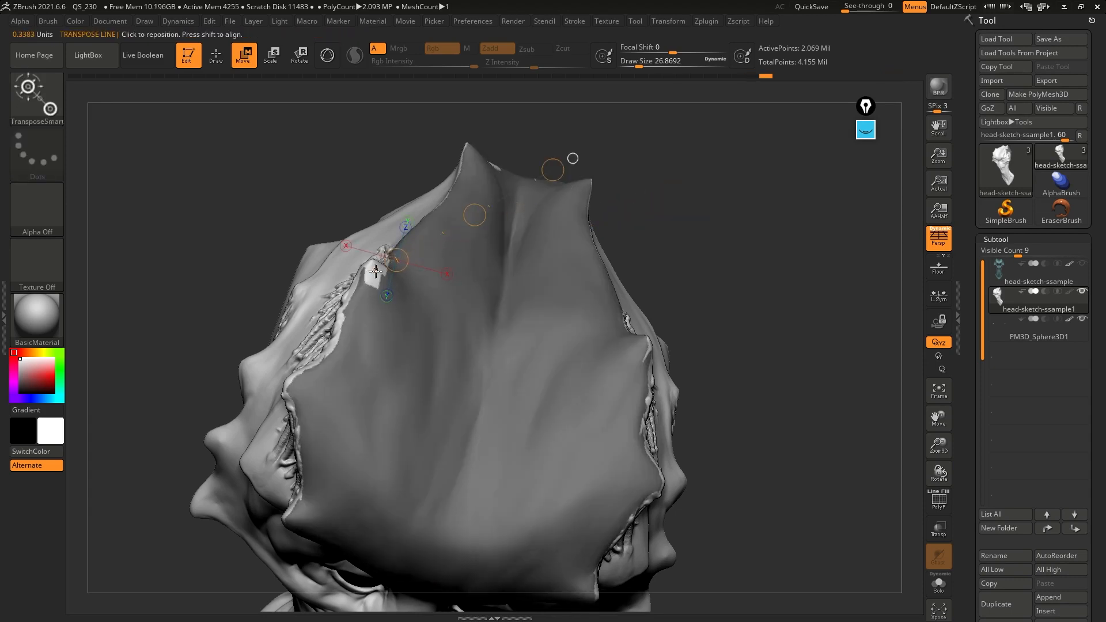
left_click_drag(376, 271, 541, 227)
right_click_drag(542, 228, 582, 261)
mouse_move(546, 174)
left_mouse_down()
mouse_move(598, 230)
mouse_move(598, 274)
mouse_move(571, 316)
left_mouse_up()
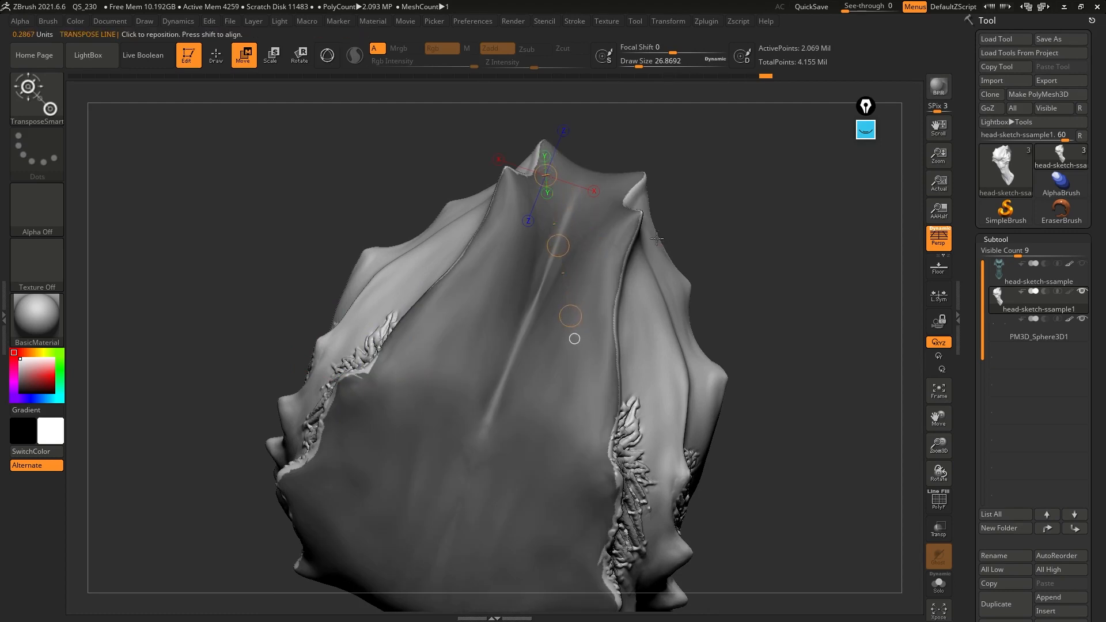
Return to Draw mode and invert the mask to expose the stray strip down the back of the head.
left_click(216, 54)
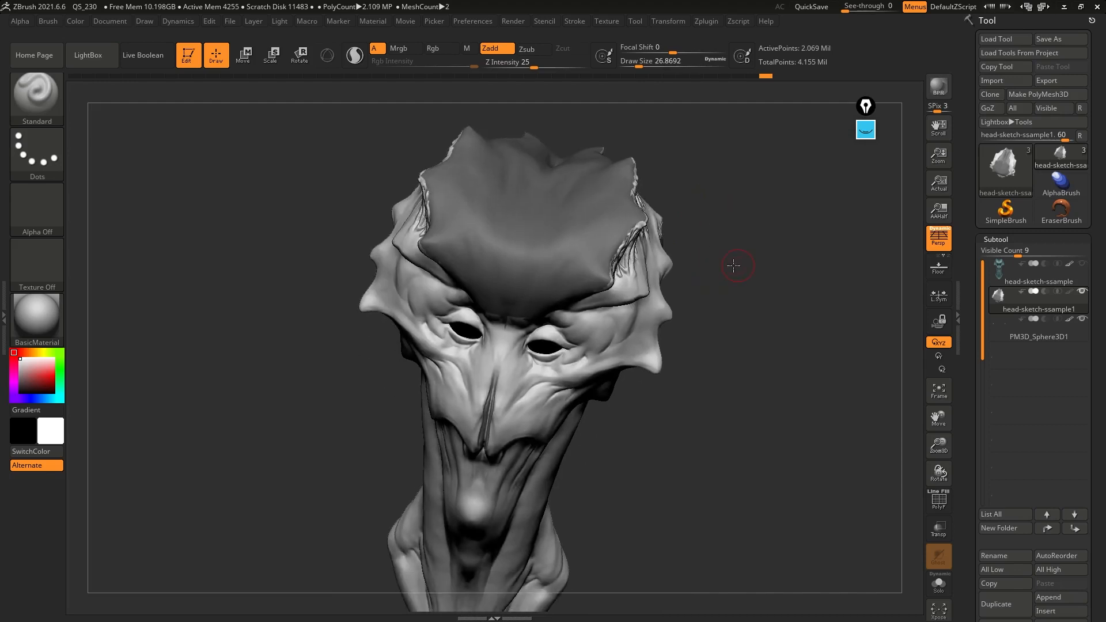
mouse_move(734, 265)
left_mouse_down()
mouse_move(564, 177)
mouse_move(706, 201)
left_mouse_up()
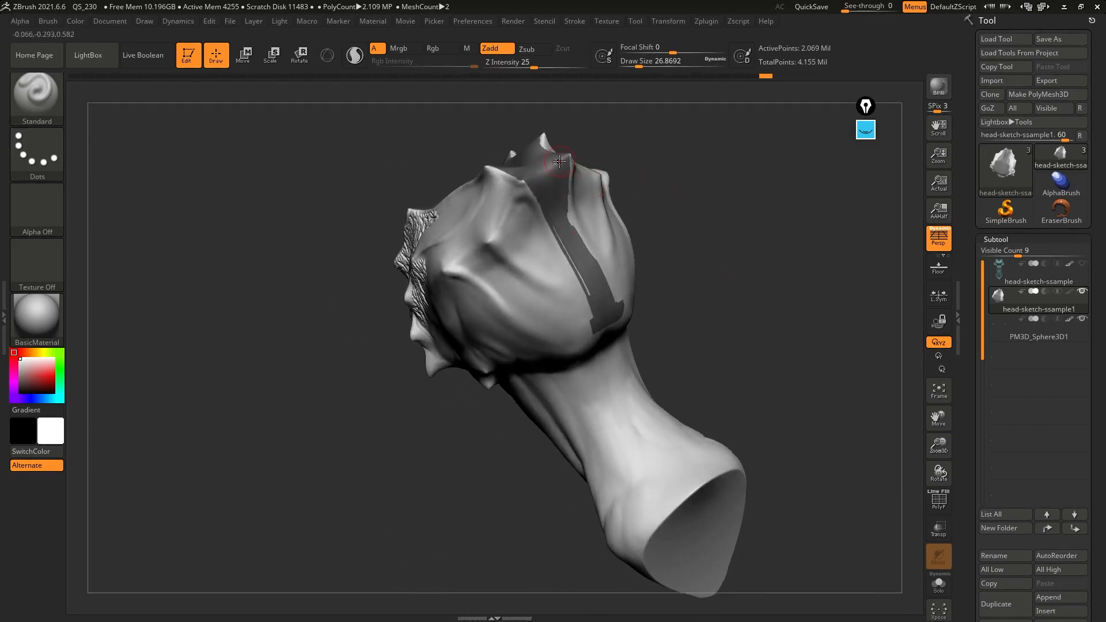
mouse_move(560, 162)
right_mouse_down("ctrl")
mouse_move(554, 215)
mouse_move(575, 164)
right_mouse_up("ctrl")
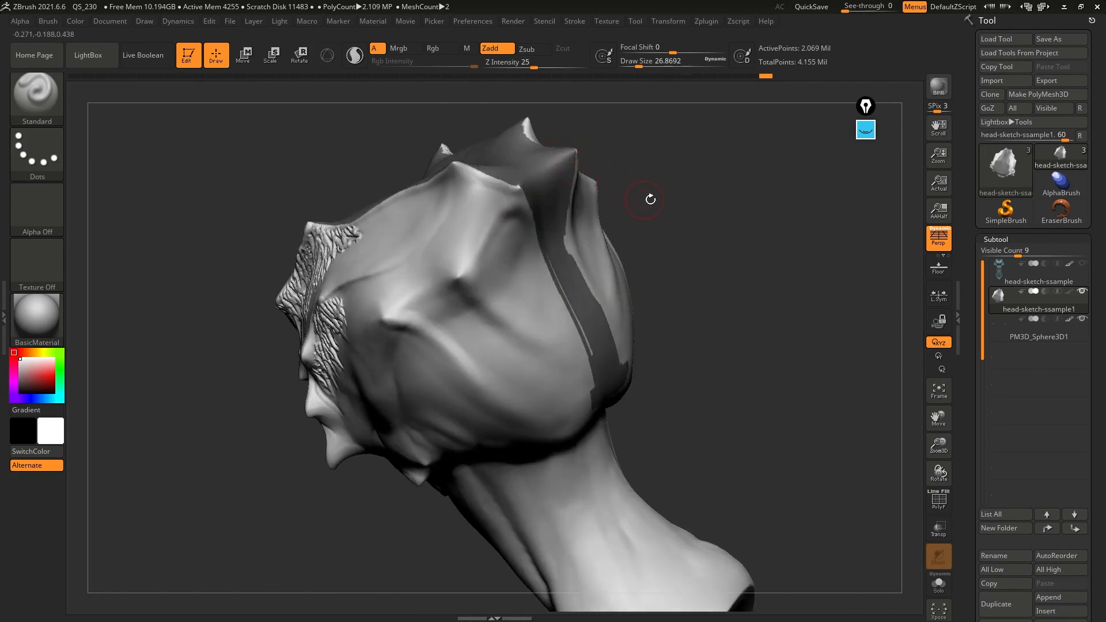
left_click(685, 190, "ctrl")
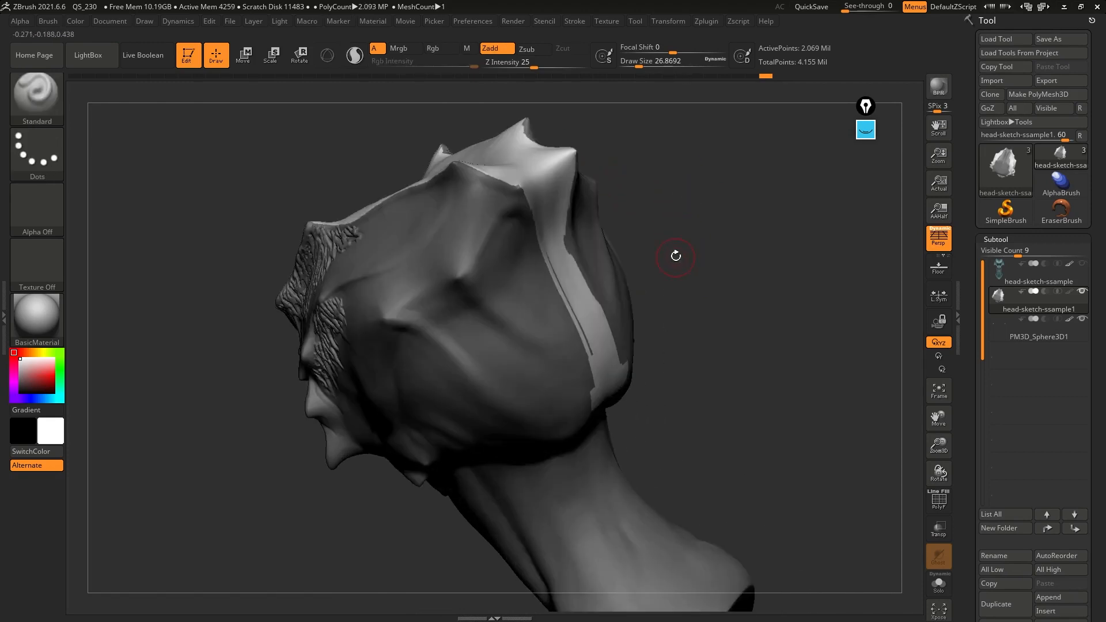
Use MaskLasso to cover the stray strip down the back of the head, and invert the mask back onto the forehead.
left_click(40, 98, "ctrl")
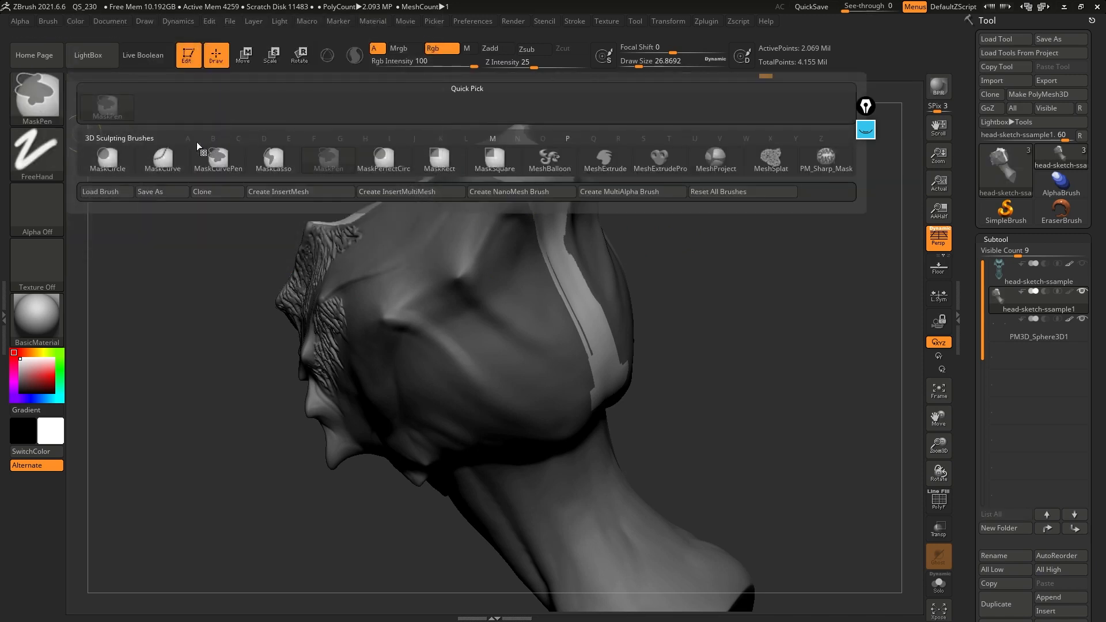
left_click(274, 165)
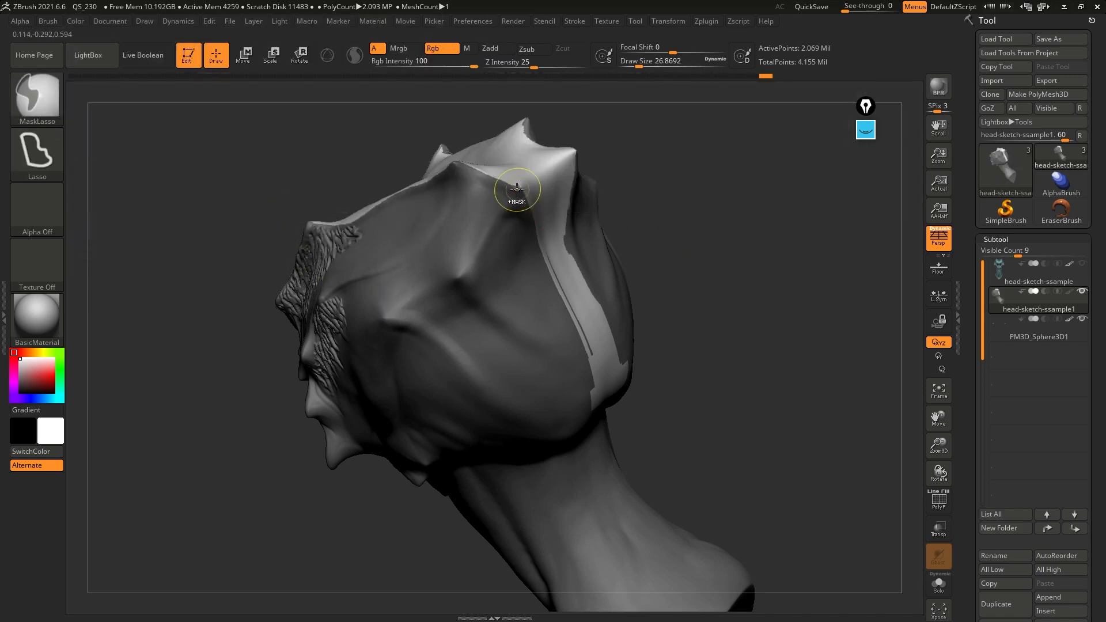
mouse_move(518, 181)
left_mouse_down("ctrl")
mouse_move(574, 153)
mouse_move(666, 316)
mouse_move(490, 438)
mouse_move(485, 429)
left_mouse_up("ctrl")
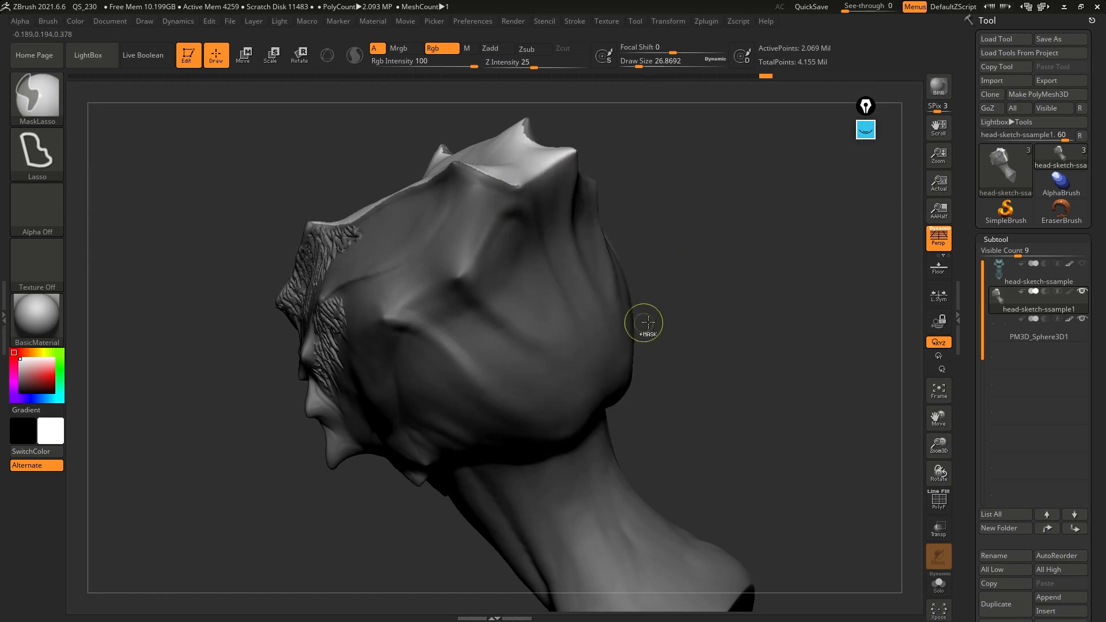
mouse_move(685, 219)
left_mouse_down()
mouse_move(677, 234)
mouse_move(573, 254)
mouse_move(565, 166)
mouse_move(550, 188)
left_mouse_up()
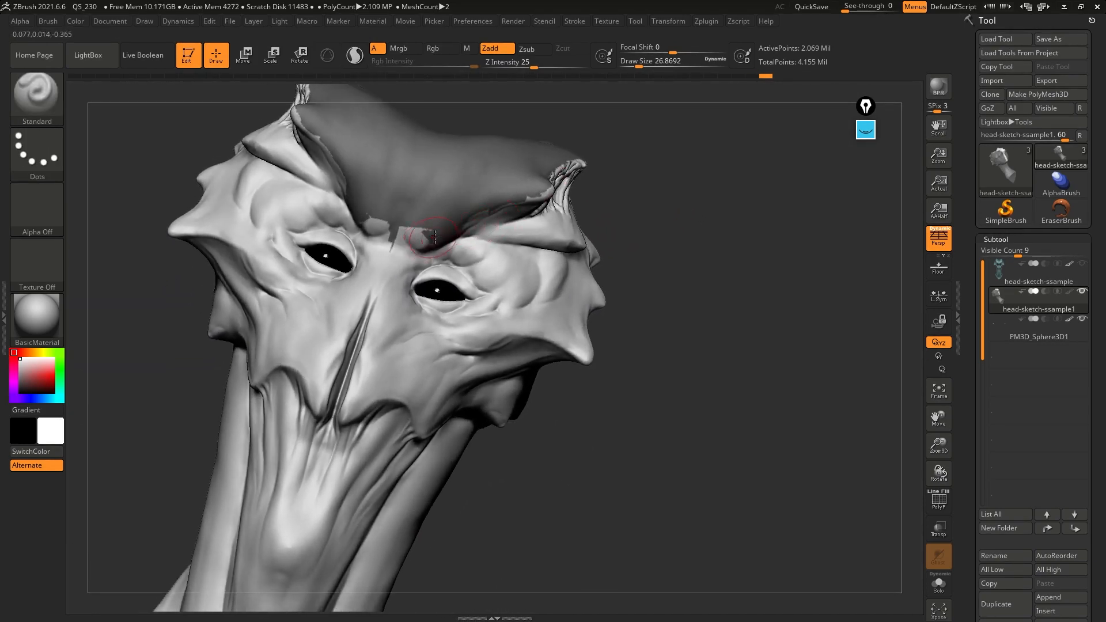
Using MaskPen at a draw size of about 10.5 with symmetry, clean up the forehead mask's ragged edge between the brows.
right_click_drag(423, 237, 484, 249, "alt")
left_click(42, 105)
left_click(162, 107)
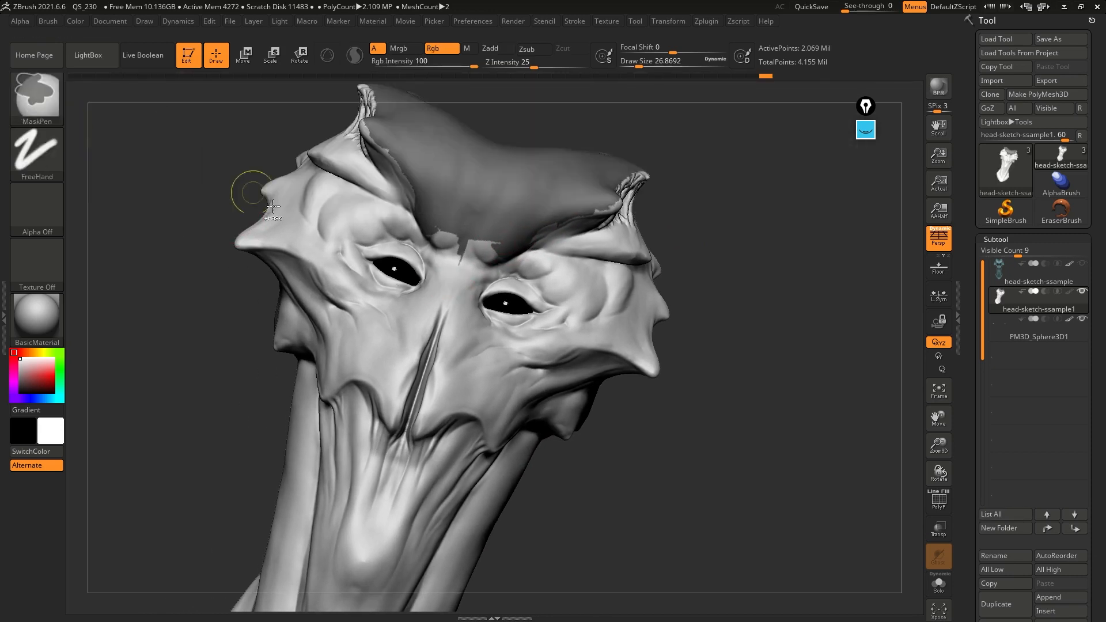
right_click(699, 188)
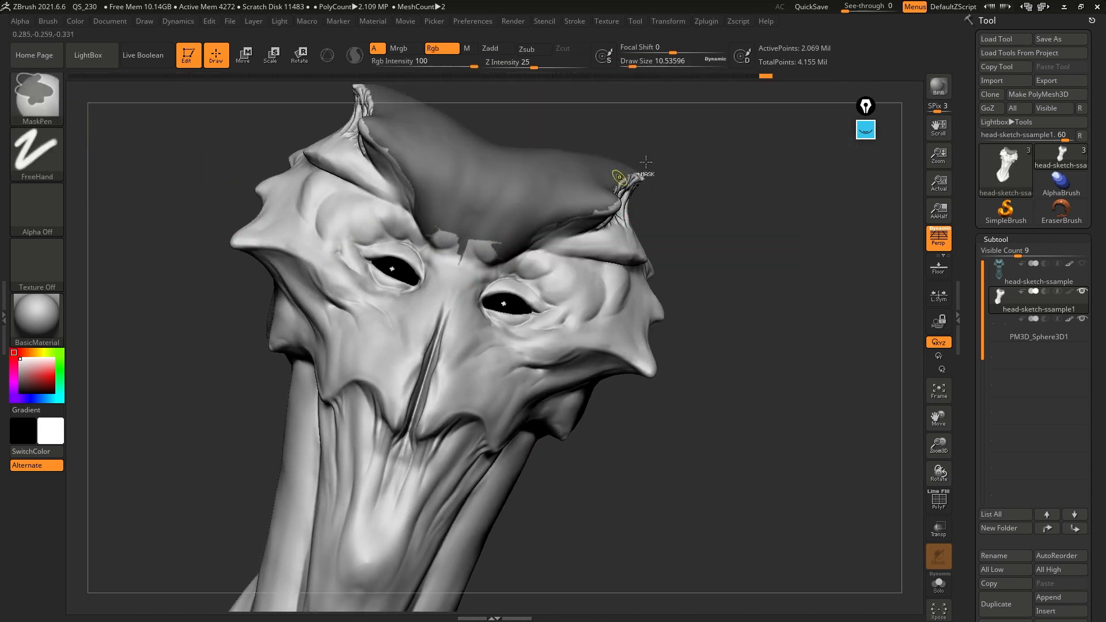
left_click(668, 21)
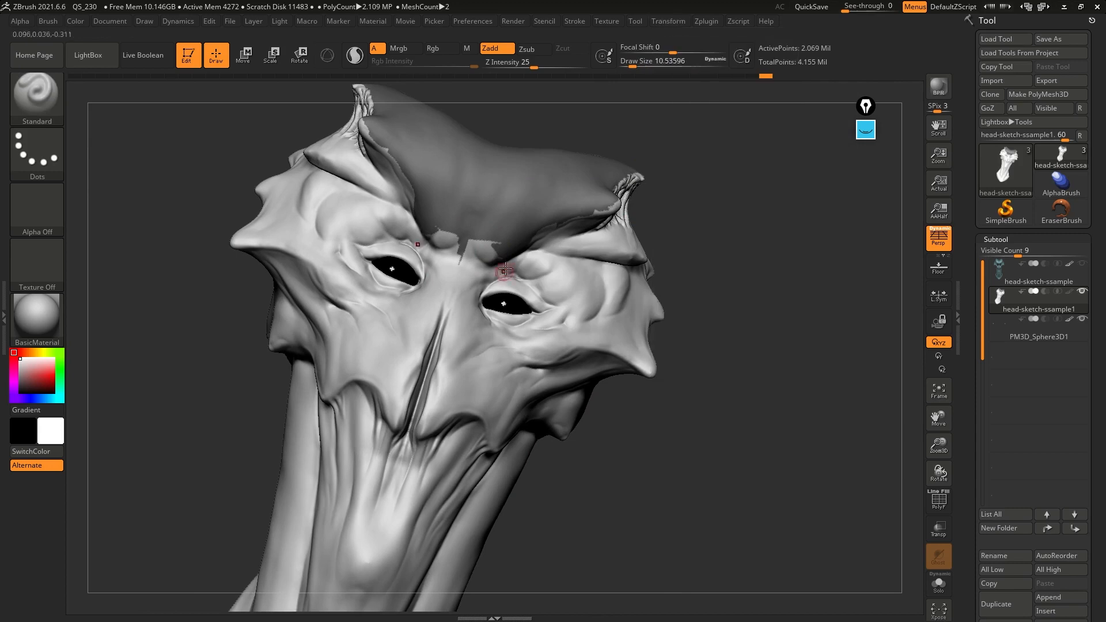
key("ctrl")
mouse_move(472, 232)
right_mouse_down()
mouse_move(729, 218)
mouse_move(641, 196)
mouse_move(635, 240)
mouse_move(519, 248)
mouse_move(487, 310)
mouse_move(582, 274)
mouse_move(683, 332)
right_mouse_up()
mouse_move(721, 280)
right_mouse_down()
mouse_move(608, 221)
mouse_move(622, 241)
right_mouse_up()
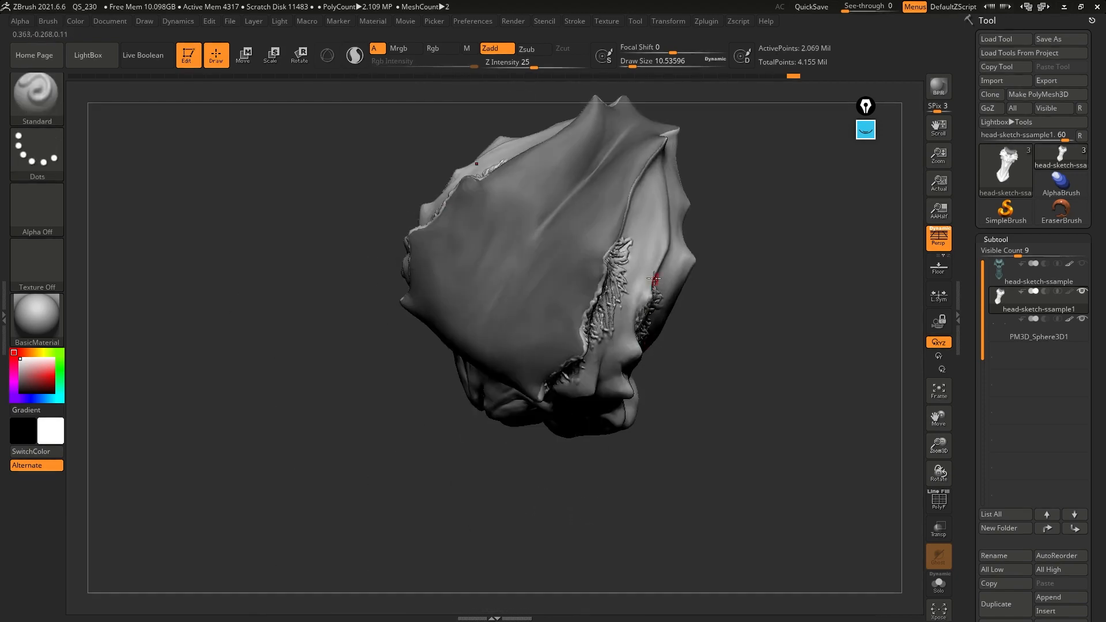
Show polygroup colours without wireframe lines and turn the forehead mask into its own polygroup.
right_click_drag(655, 196, 724, 203)
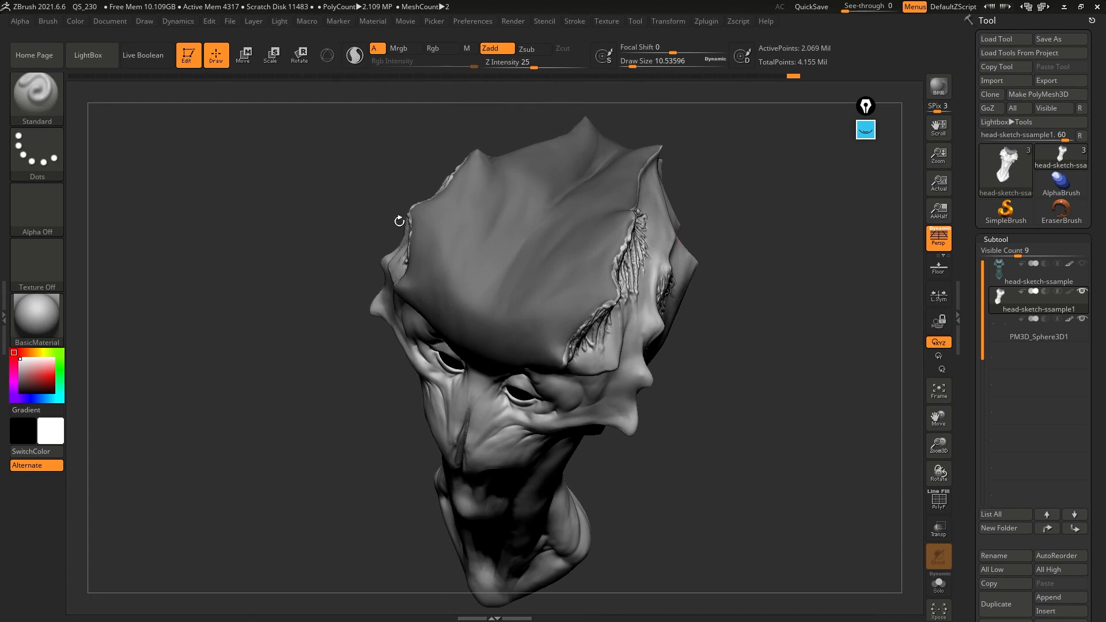
key("shift+f")
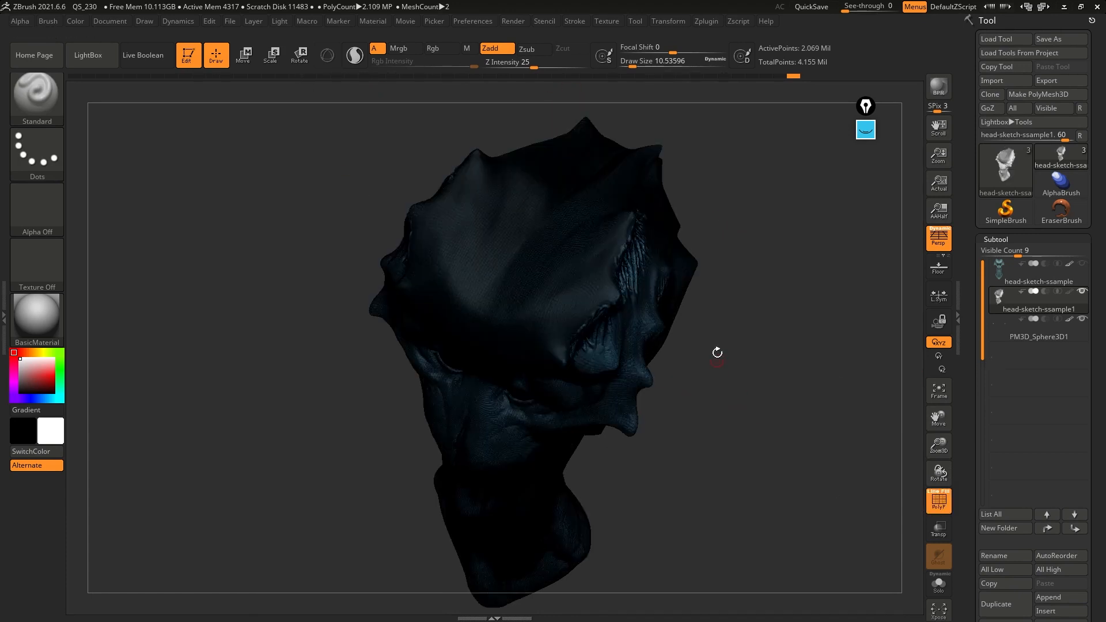
left_click(939, 501)
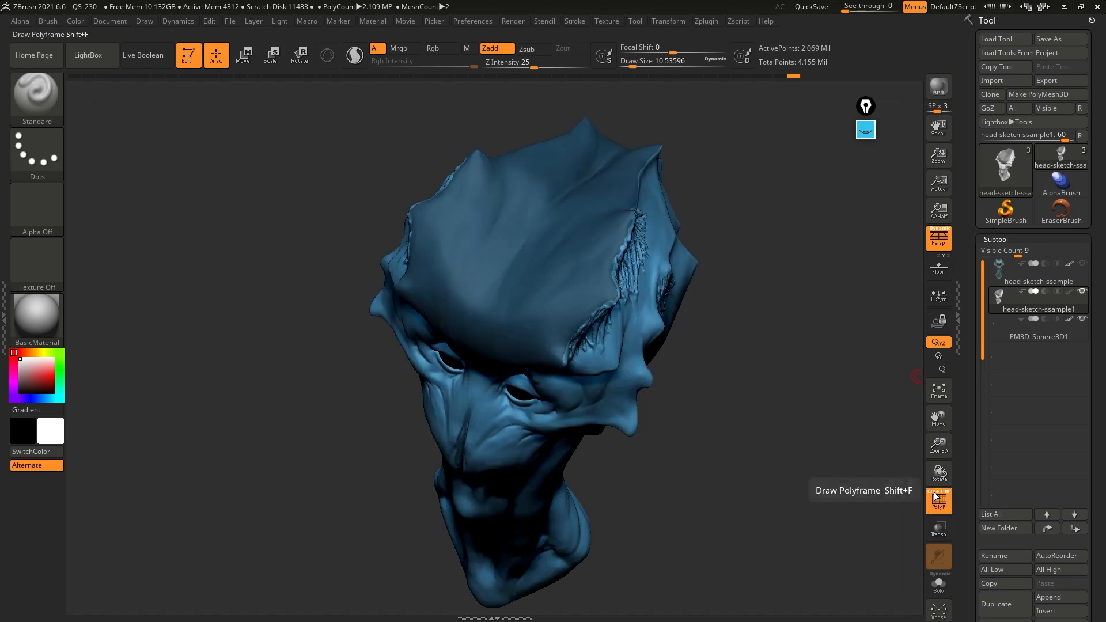
mouse_move(701, 391)
right_mouse_down()
mouse_move(671, 323)
mouse_move(719, 371)
mouse_move(731, 342)
right_mouse_up()
key("ctrl")
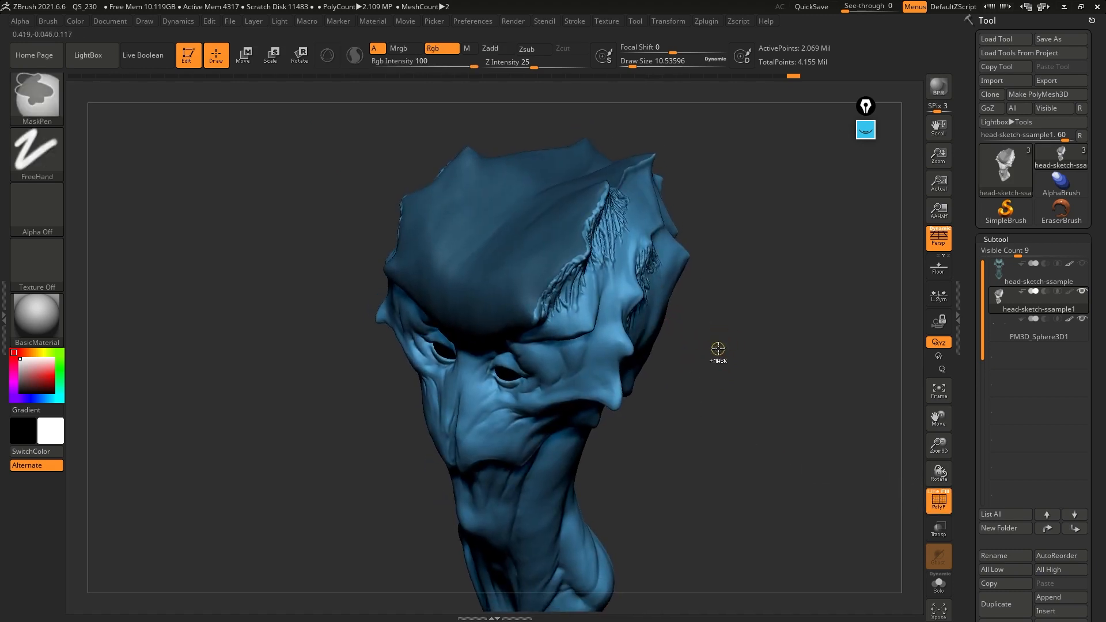
key("ctrl+w")
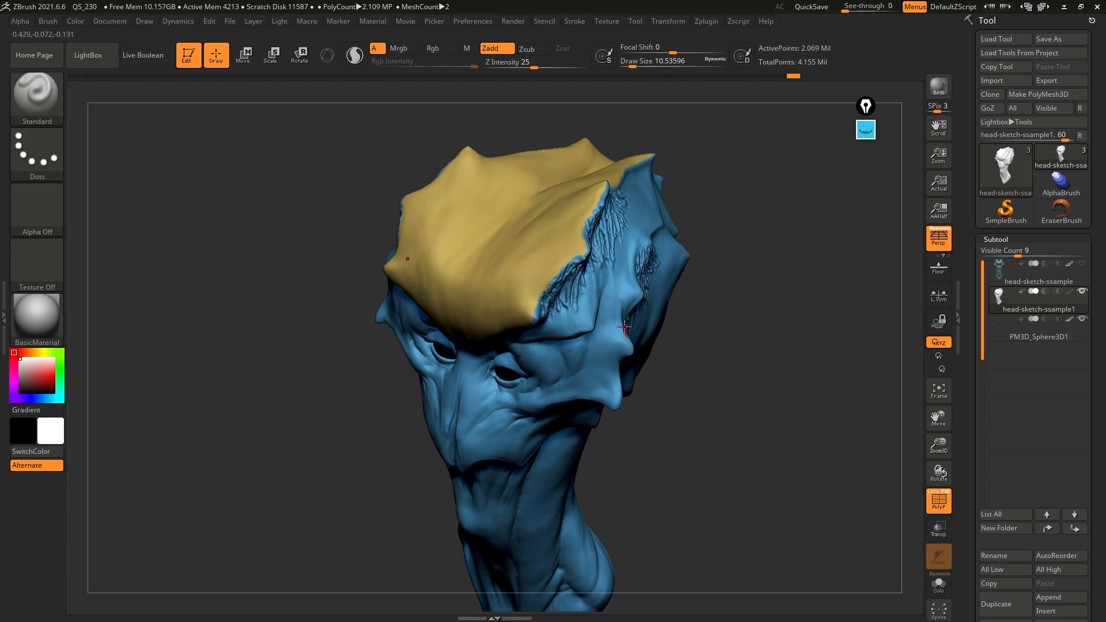
Paint a symmetric mask ring on each side of the forehead, try Group Masked on the rings, and discard the test.
left_click_drag(963, 301, 971, 89)
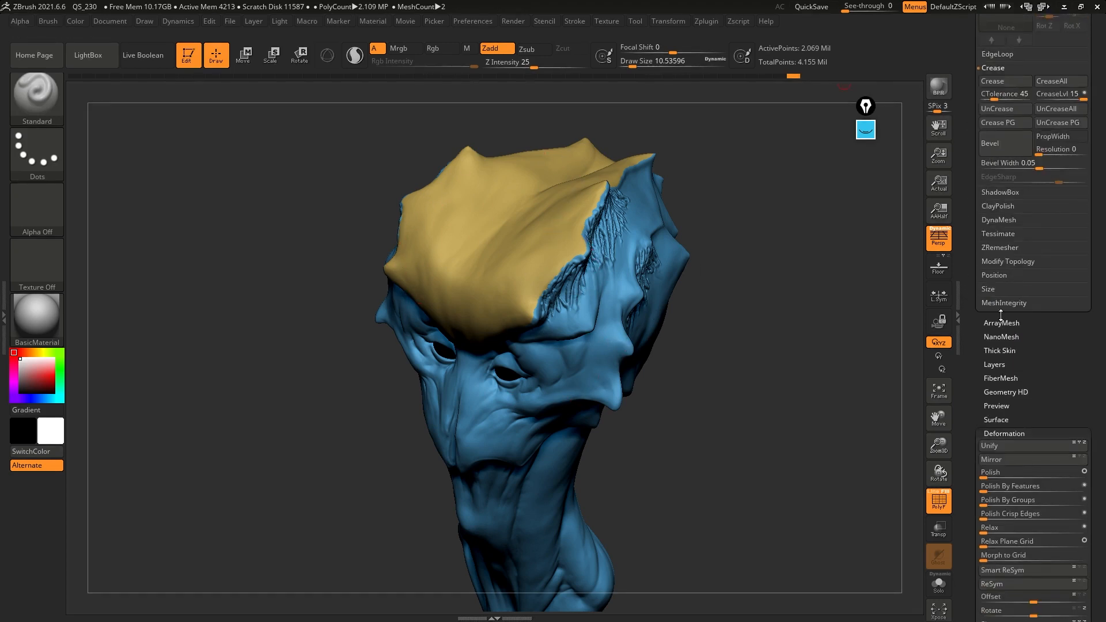
left_click_drag(1000, 314, 1007, 197)
key("shift")
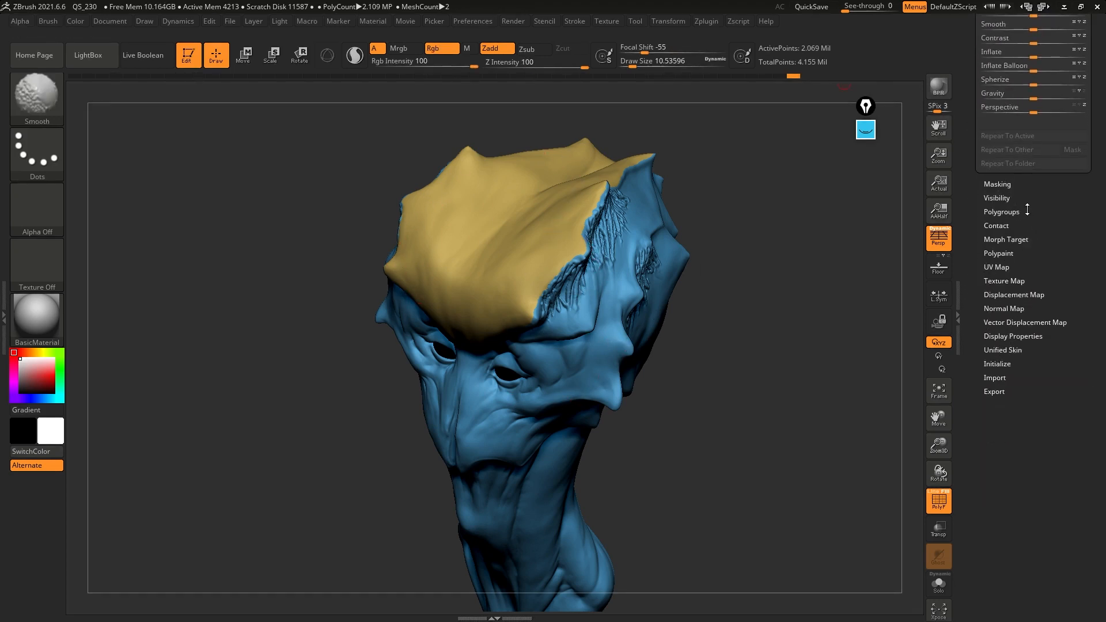
left_click(1002, 211)
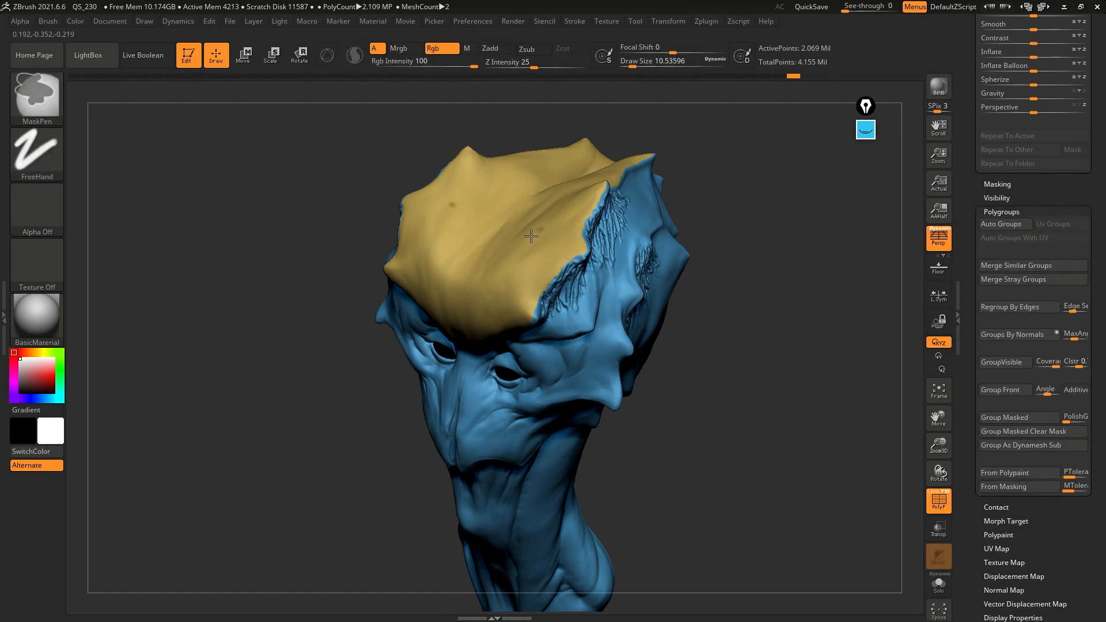
left_click_drag(531, 235, 529, 238, "ctrl")
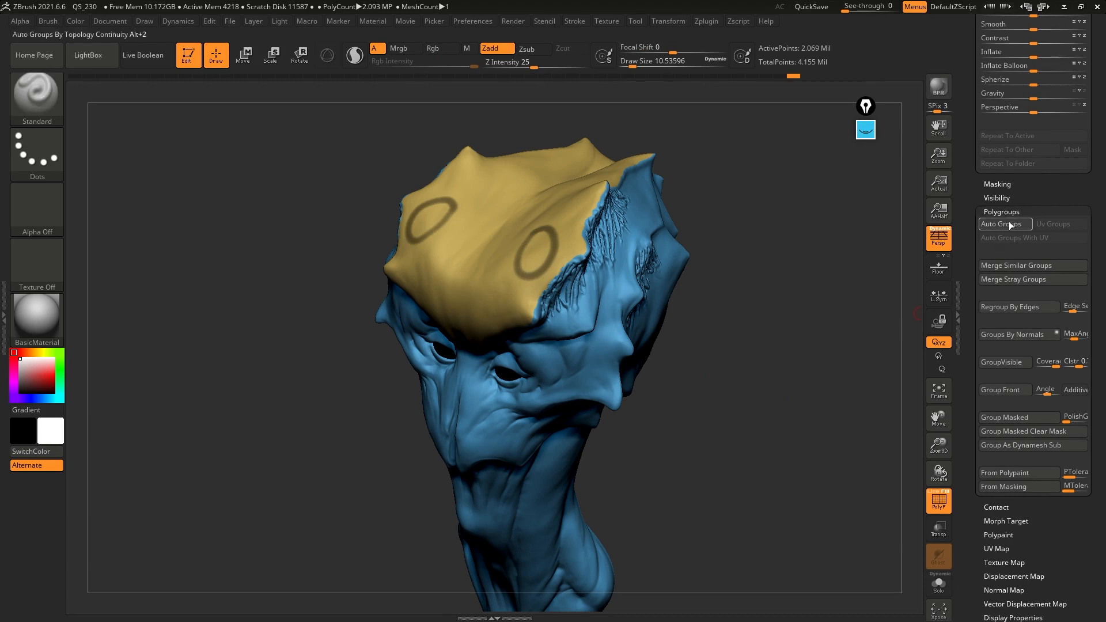
left_click(1024, 417)
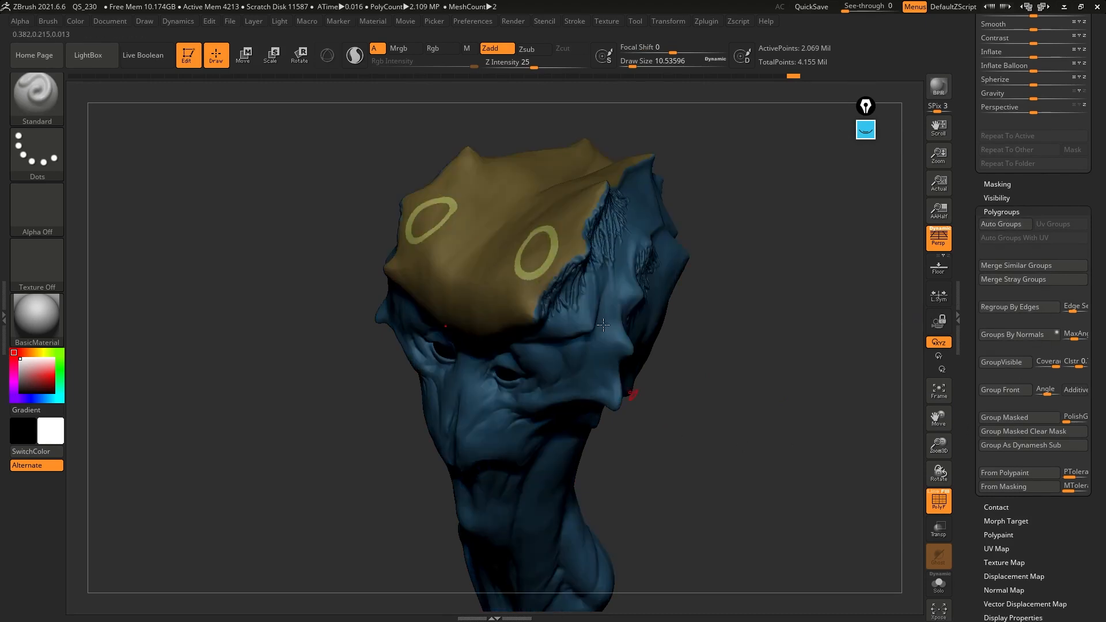
left_click(696, 364, "ctrl")
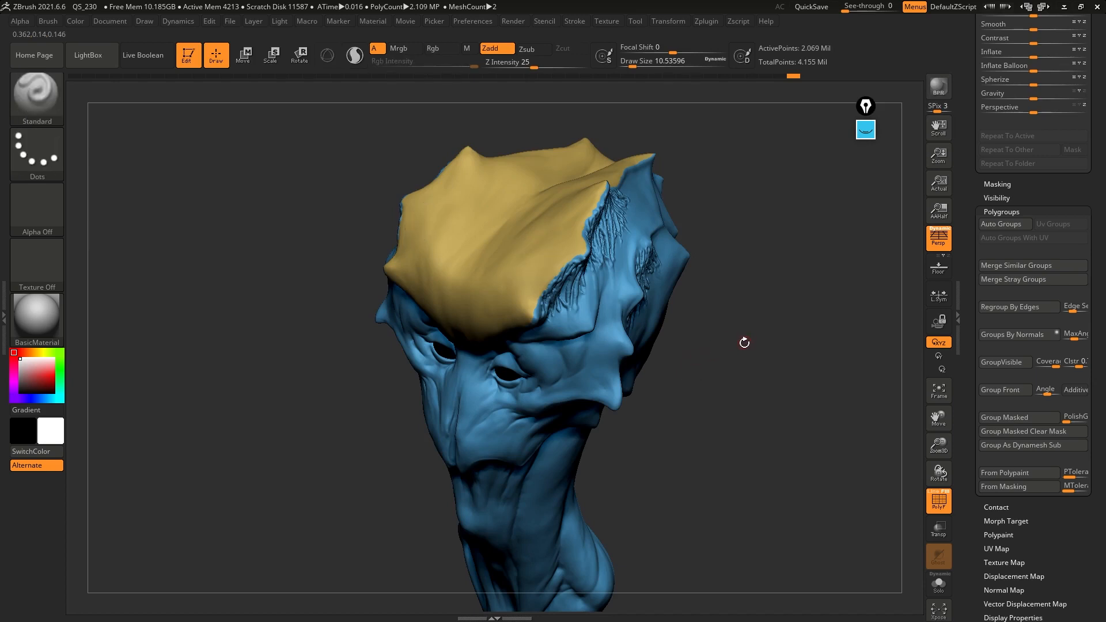
Isolate the forehead polygroup and the rest of the head in turn, restoring full visibility after each.
left_click_drag(745, 343, 690, 370)
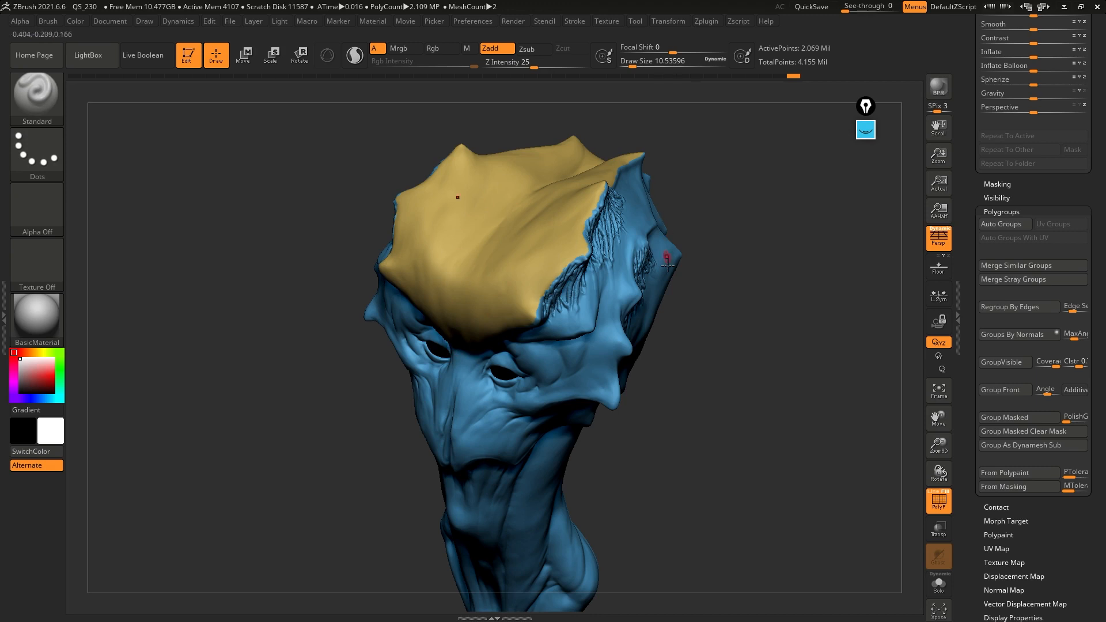
left_click(552, 245, "ctrl+shift")
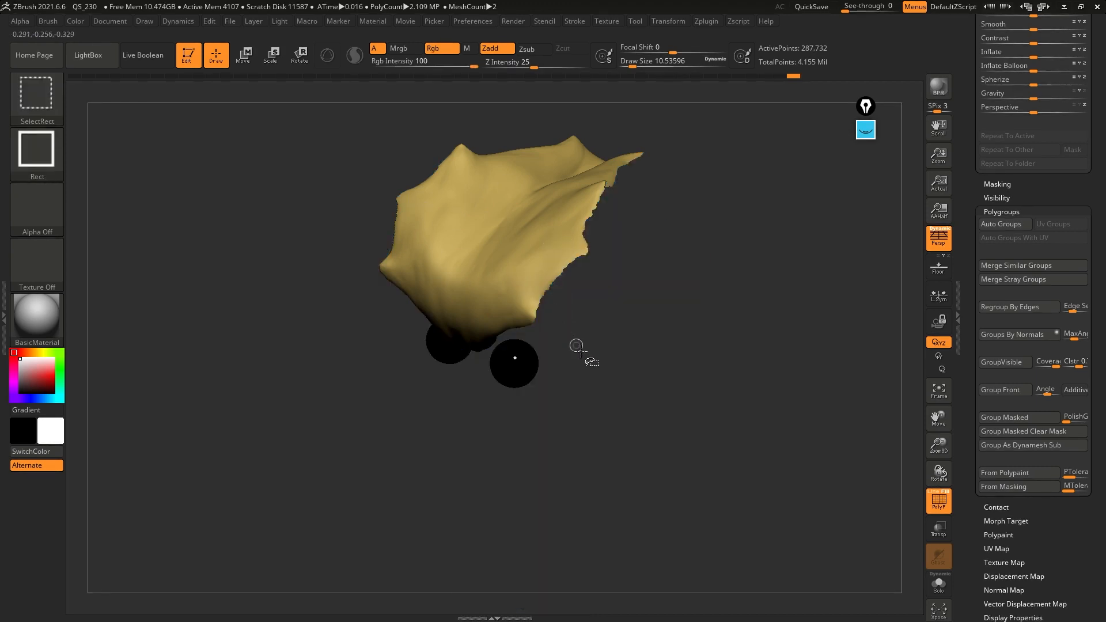
left_click(737, 246, "ctrl+shift")
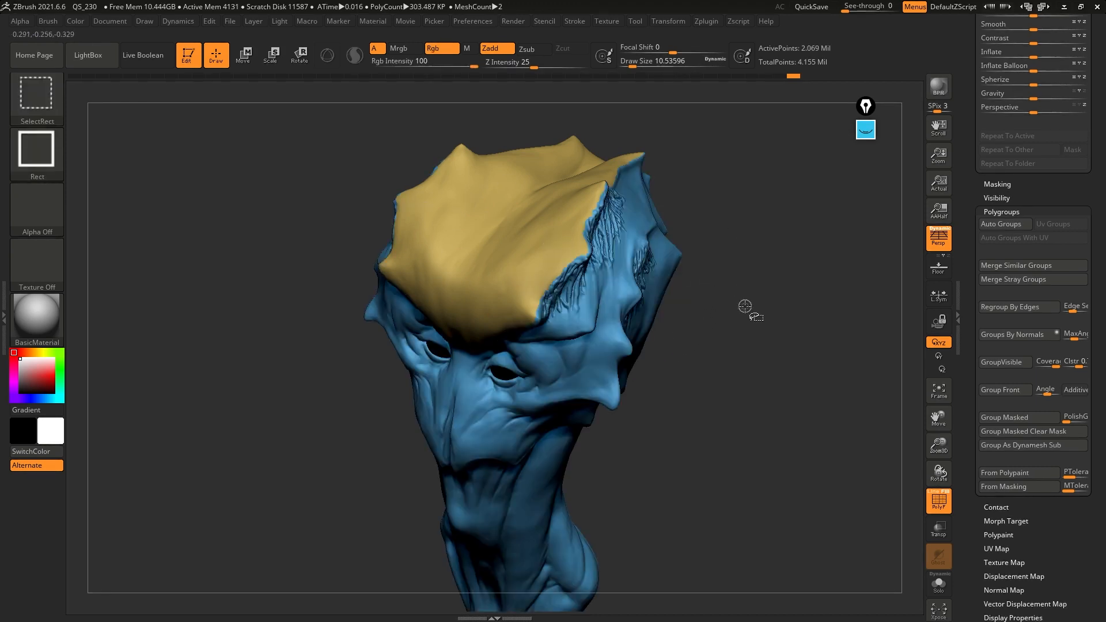
left_click(627, 251, "ctrl+shift")
left_click(737, 254, "ctrl+shift")
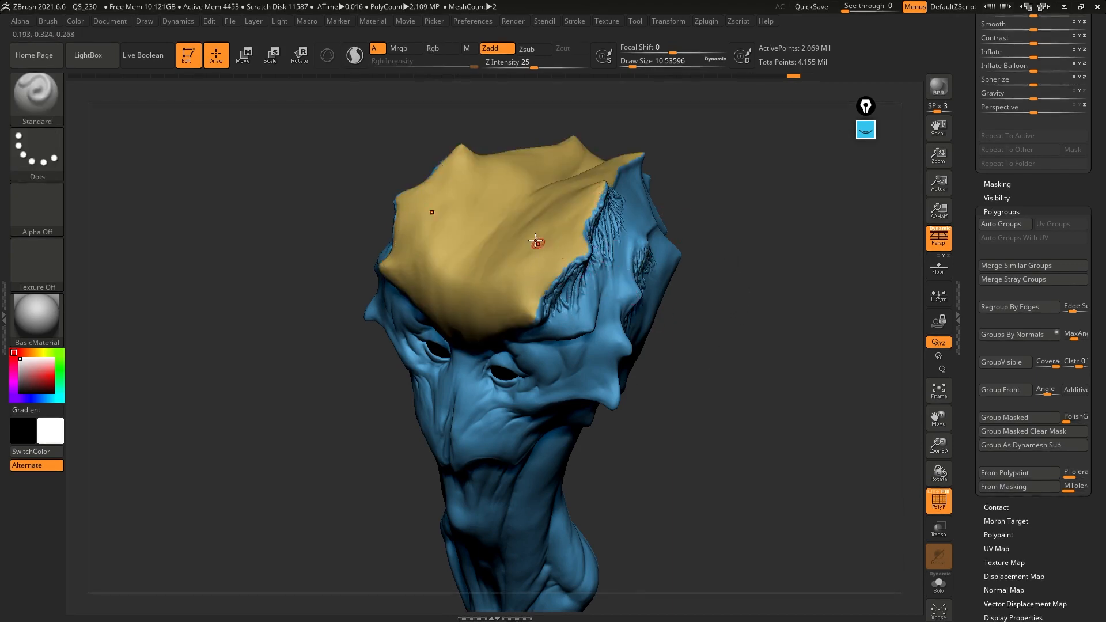
Isolate the forehead polygroup, mask it completely, show the whole head again, and turn off the polyframe display.
left_click(526, 205, "ctrl+shift")
left_click(729, 218, "ctrl")
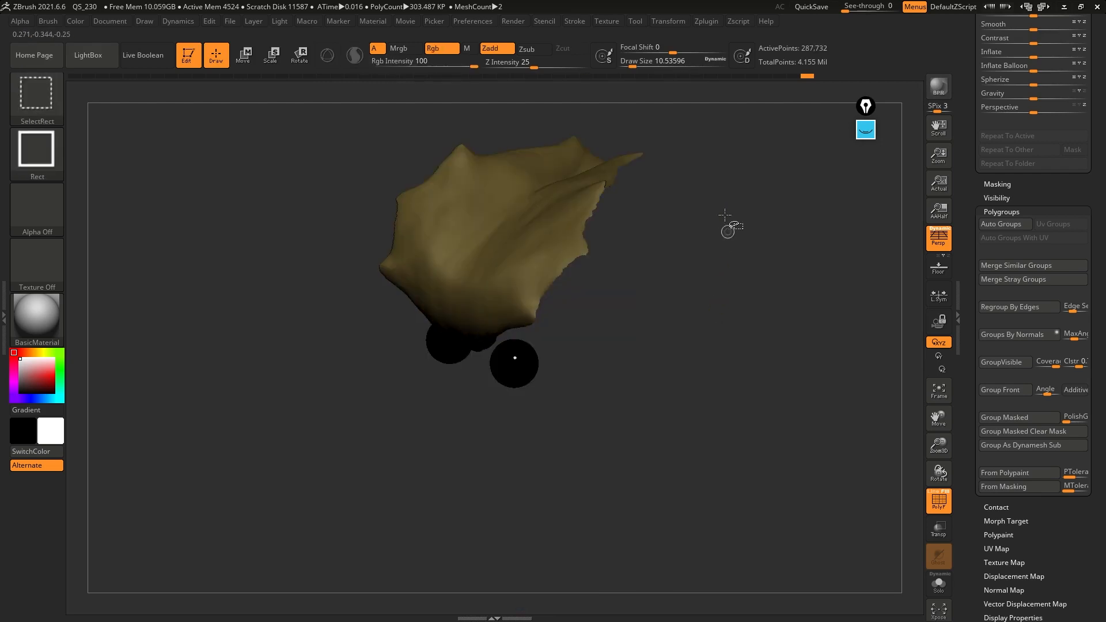
left_click(717, 262, "ctrl+shift")
left_click(939, 501)
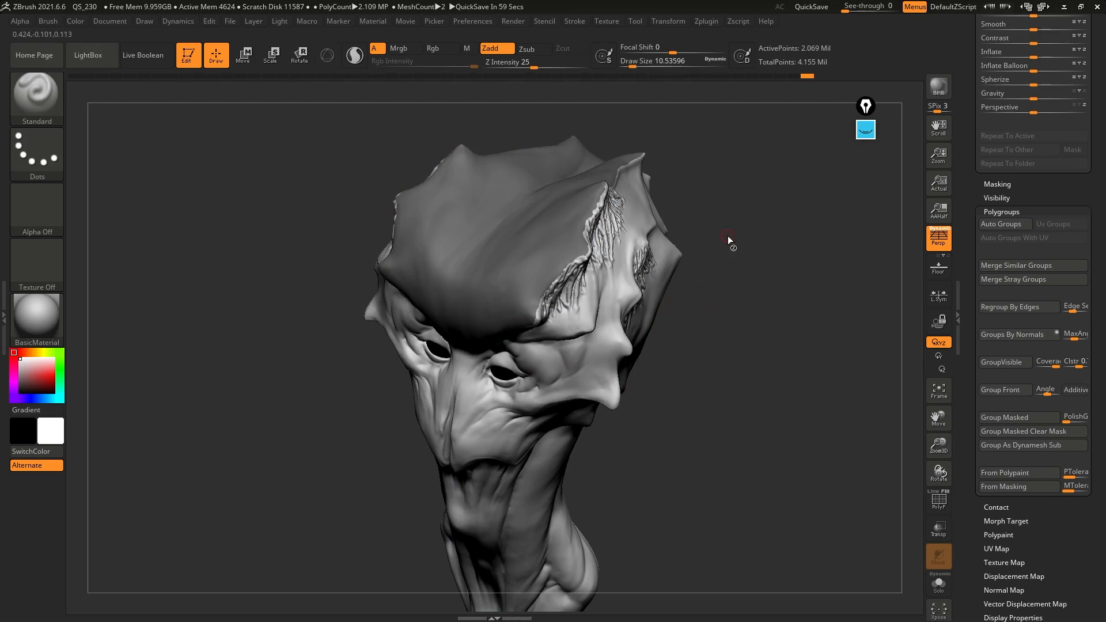
left_click_drag(708, 320, 710, 302)
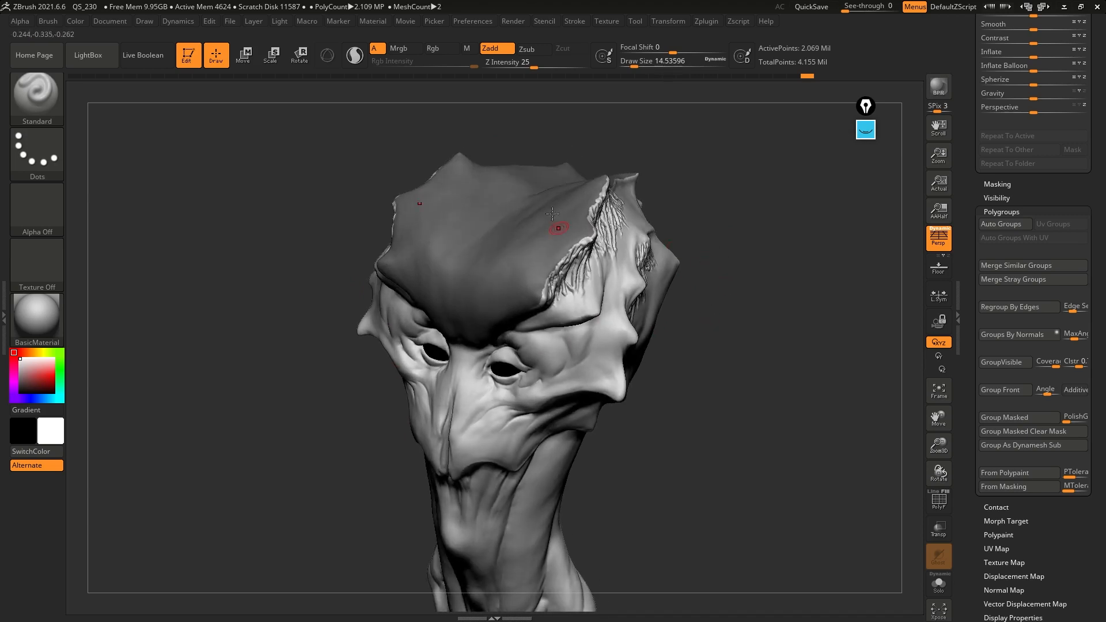
left_click_drag(694, 238, 731, 212)
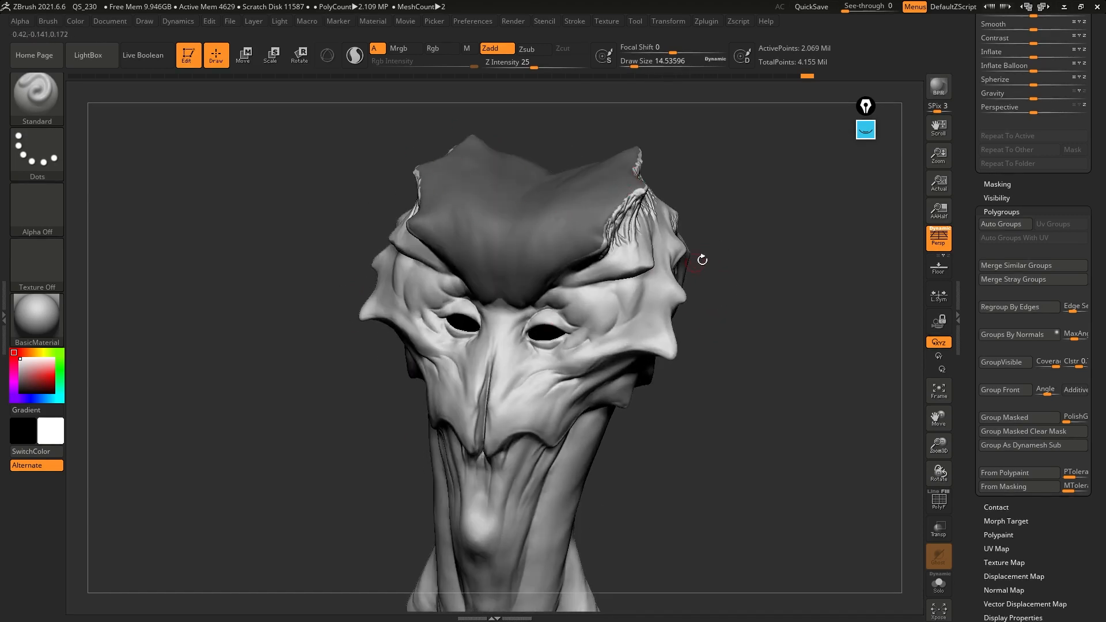
left_click_drag(702, 260, 507, 254)
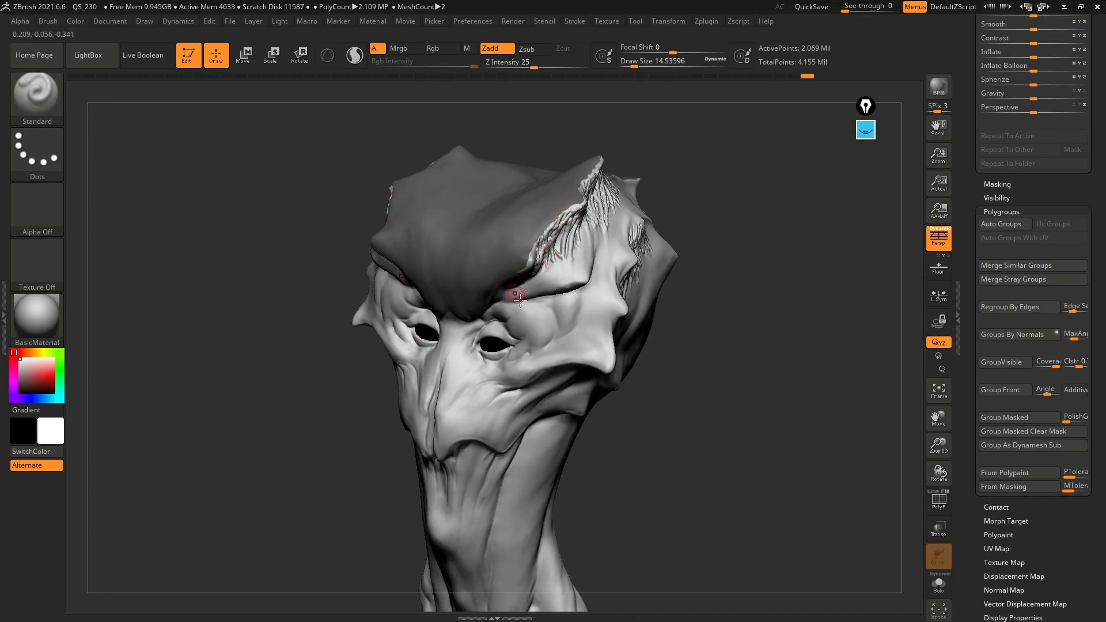
Extract the masked forehead as a new subtool with smoothing 5 and thickness 0.02, and accept the result.
left_click(938, 509)
left_click(937, 509)
scroll(976, 225, "up", 10)
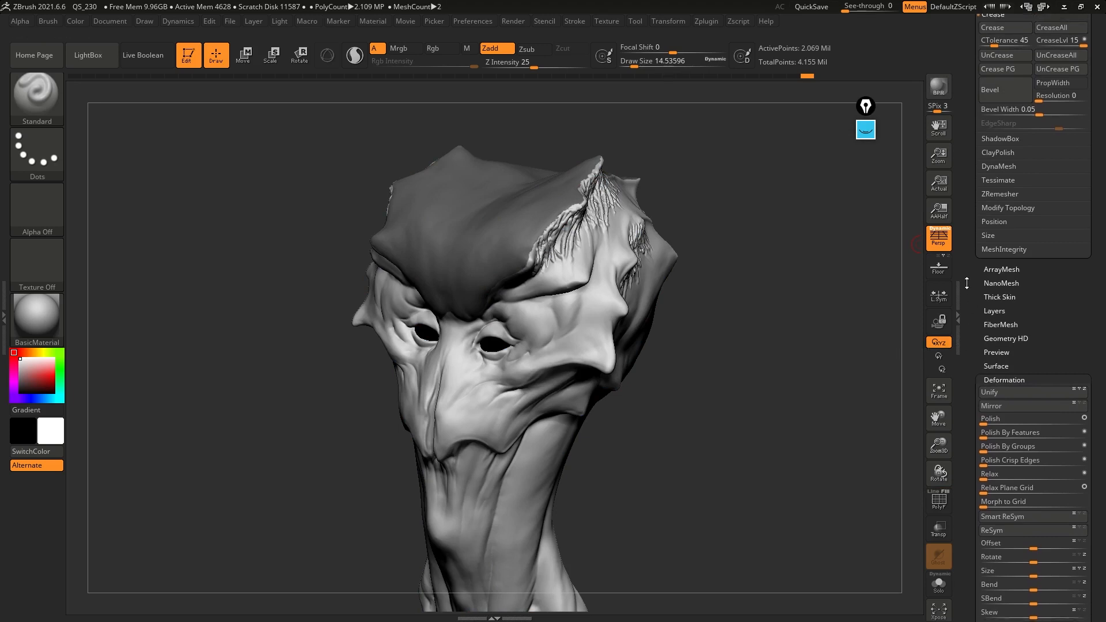
scroll(967, 283, "up", 10)
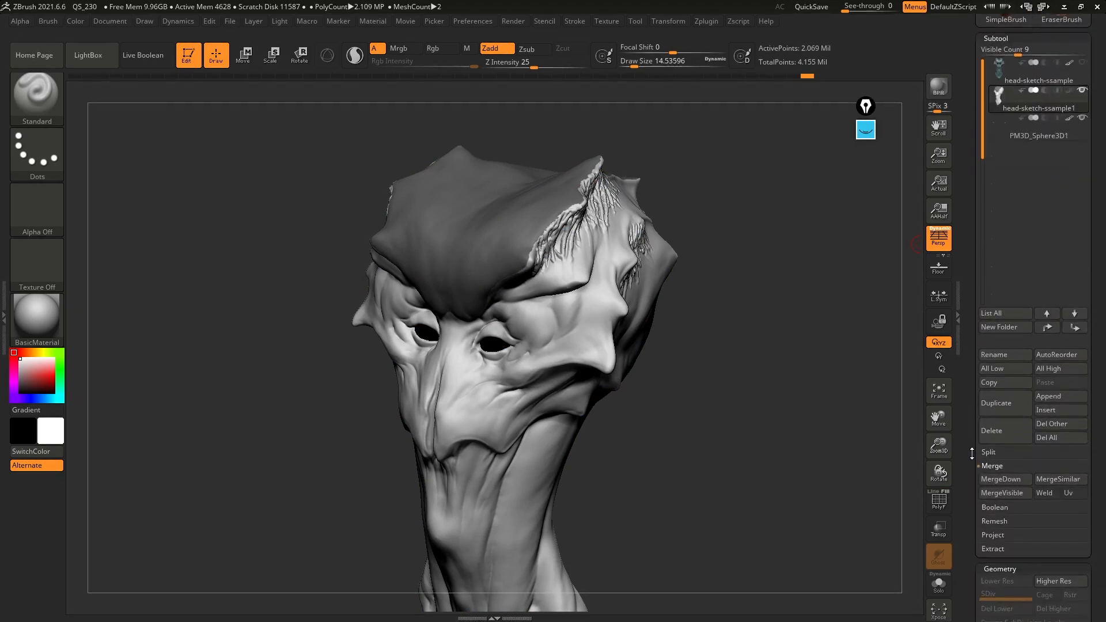
scroll(972, 454, "up", 2)
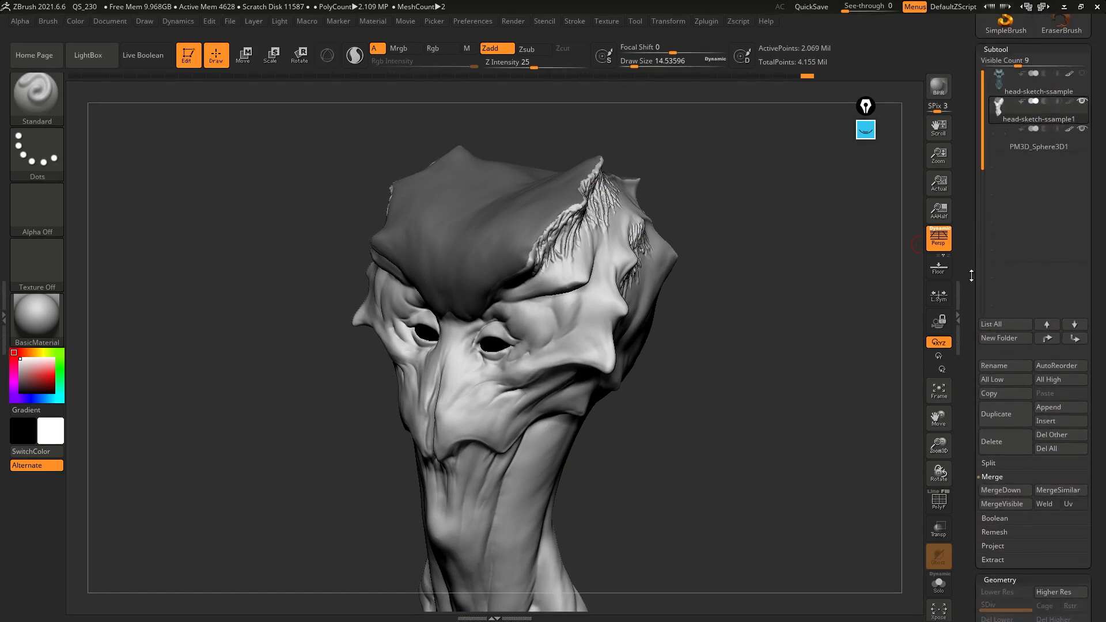
left_click(994, 561)
scroll(1002, 438, "down", 5)
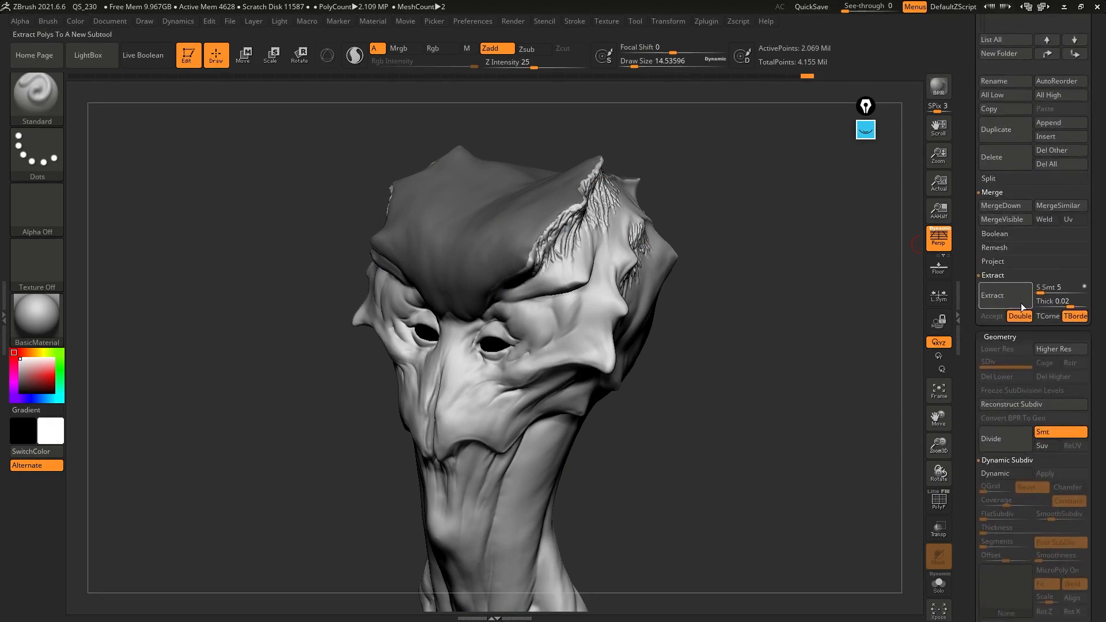
left_click(1008, 296)
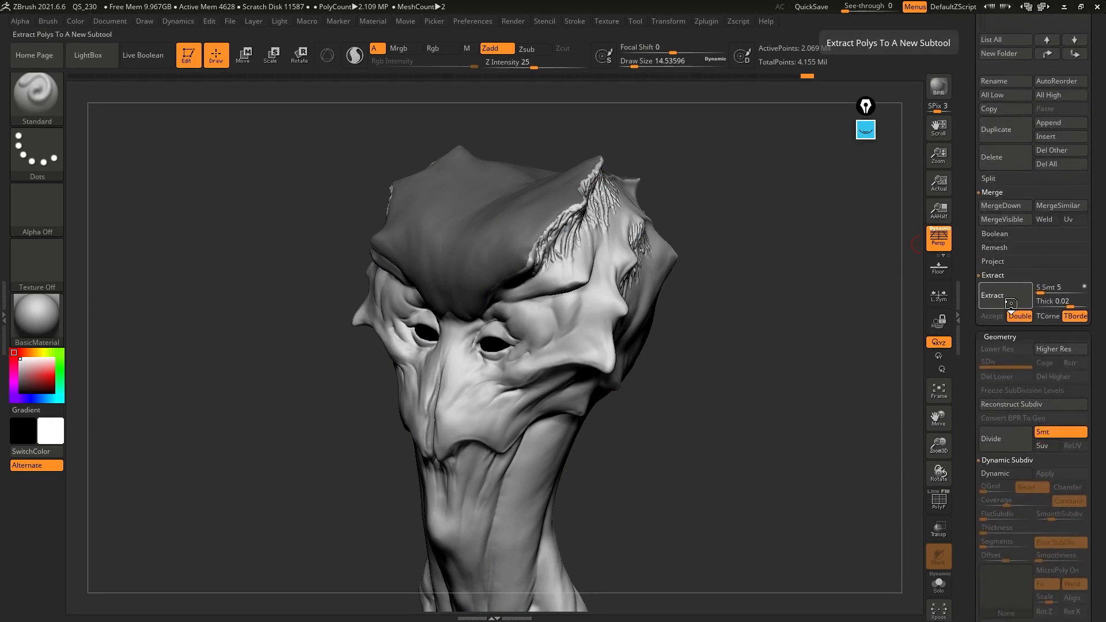
left_click(993, 316)
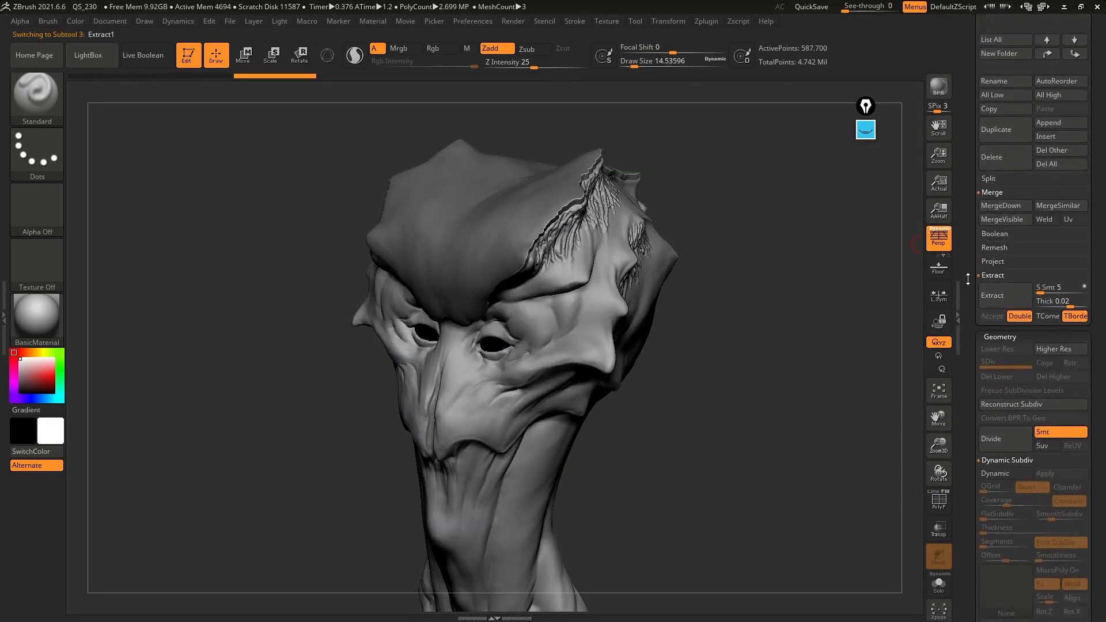
Make the extracted forehead piece the active subtool and solo it.
scroll(1014, 259, "up", 6)
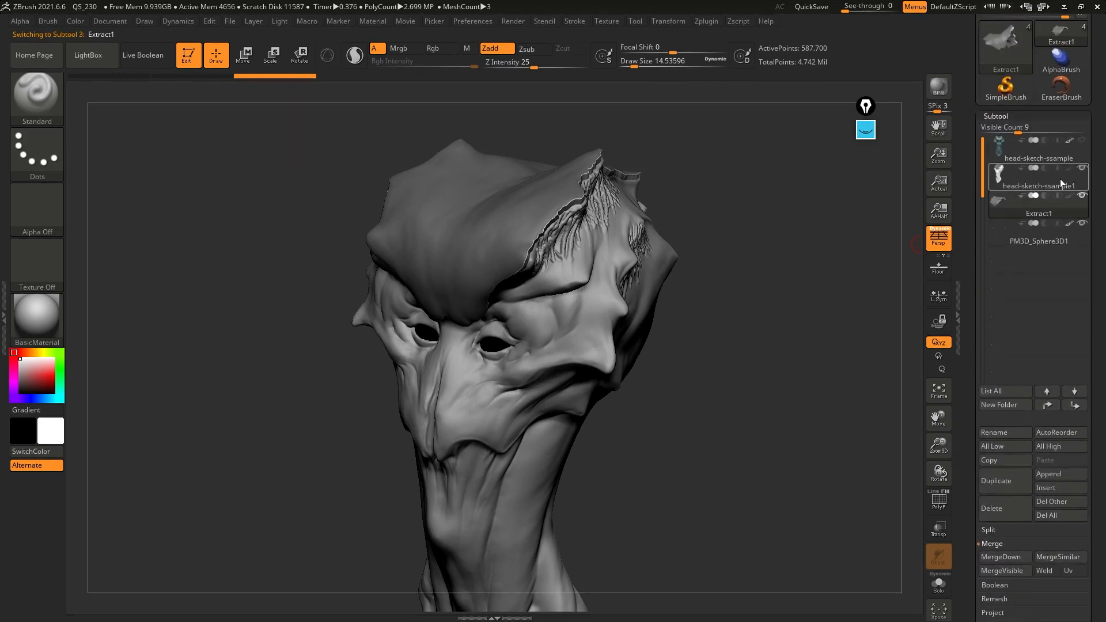
left_click(1066, 182)
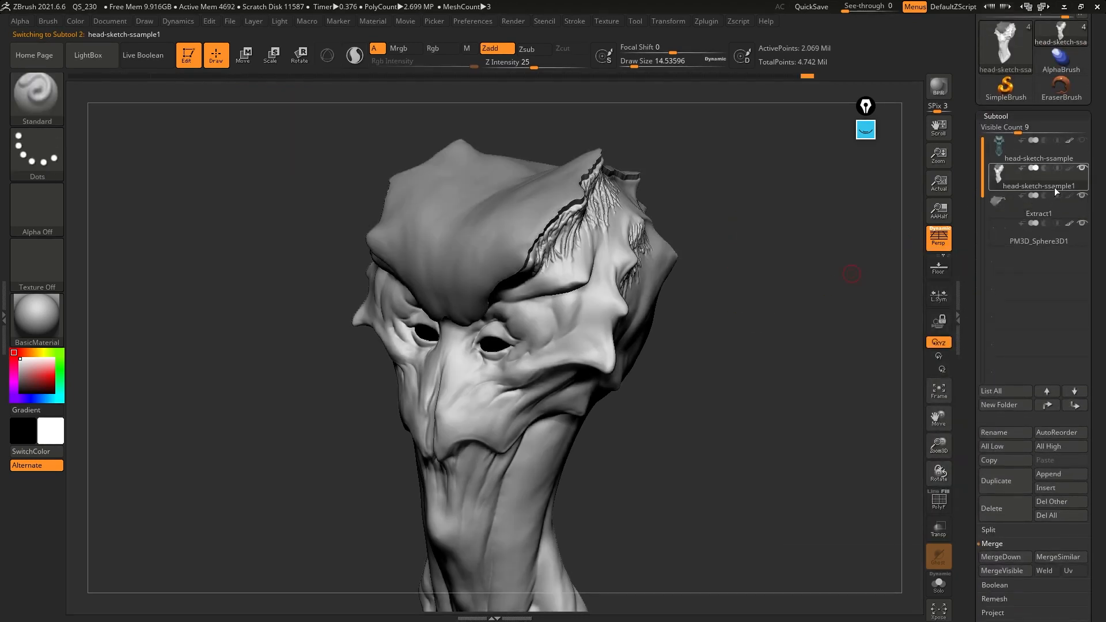
left_click(1034, 209)
mouse_move(766, 302)
left_mouse_down()
mouse_move(746, 299)
mouse_move(738, 282)
left_mouse_up()
key("ctrl")
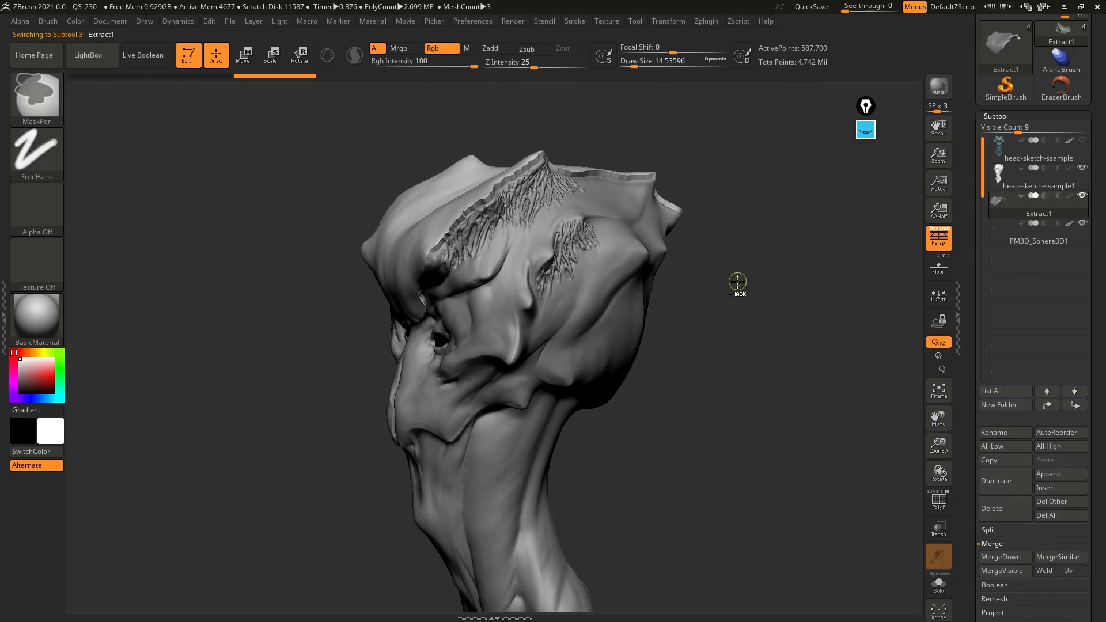
left_click(939, 584)
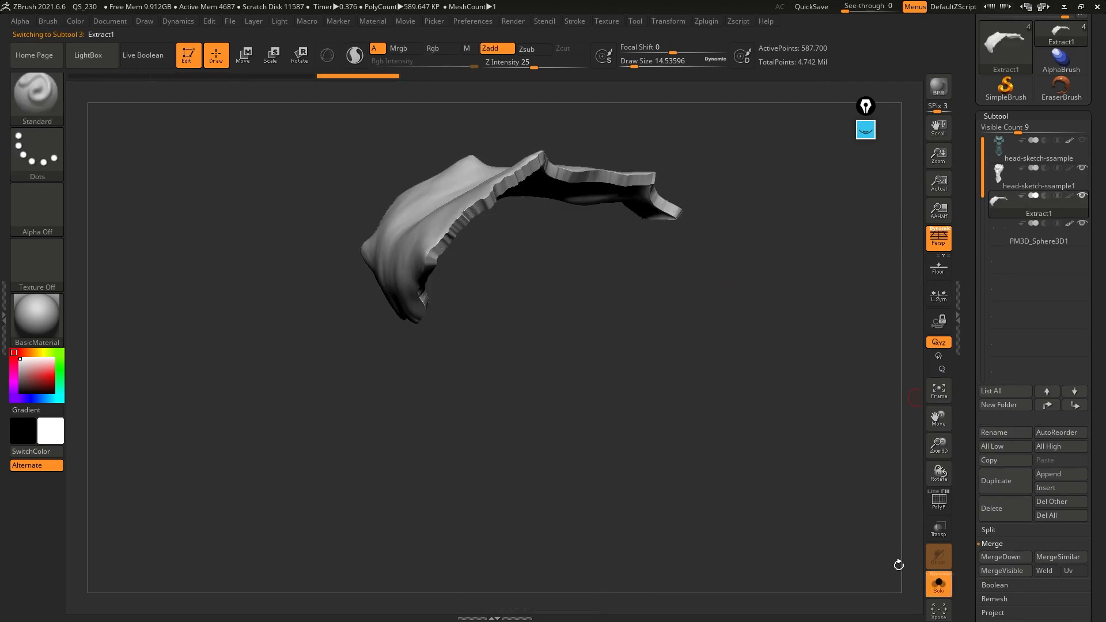
Show the extracted piece's polygroup colours and examine its outer surface and thick edges from several angles.
left_click_drag(704, 340, 502, 323)
left_click(940, 503)
left_click_drag(759, 417, 698, 355)
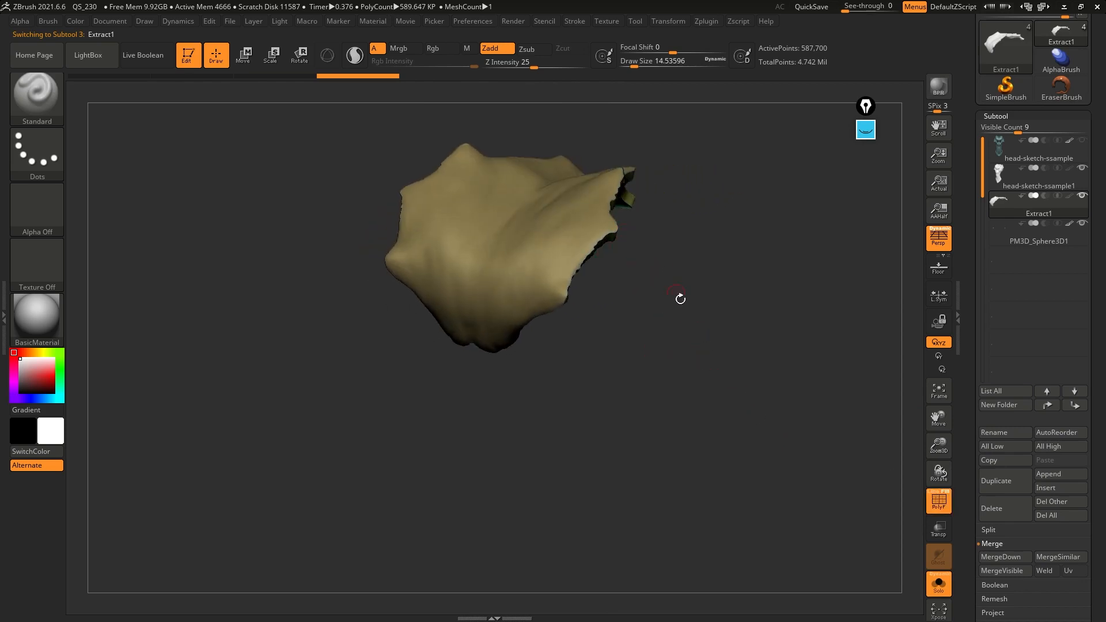
left_click_drag(680, 299, 597, 321)
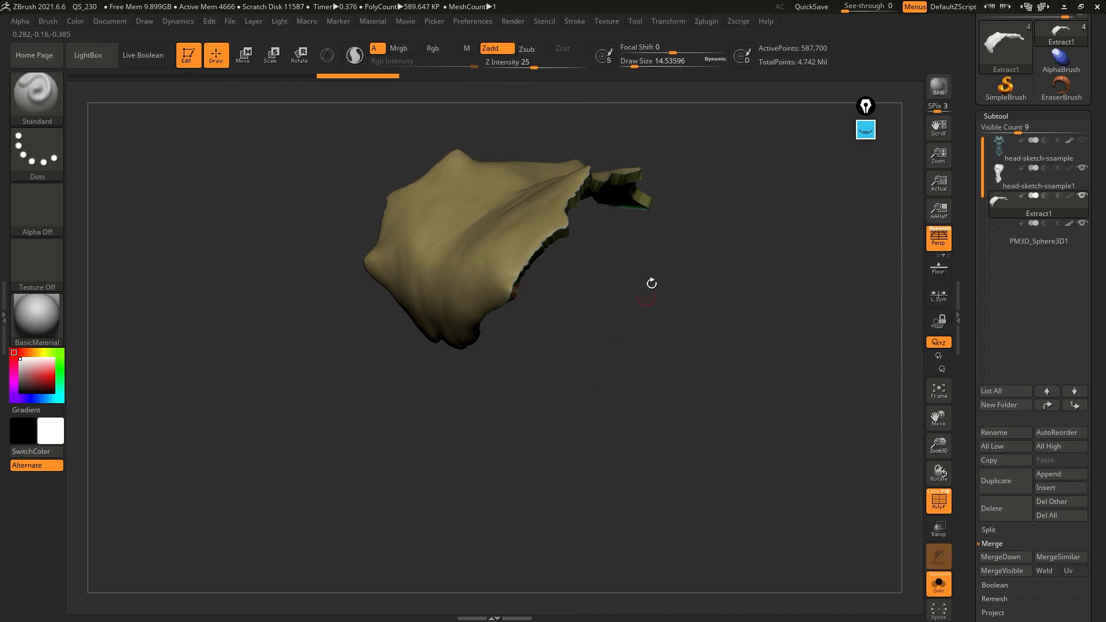
Reselect the head subtool, place the hidden extracted piece above it in the subtool order, and turn off the polygroup colours.
left_click(1050, 178)
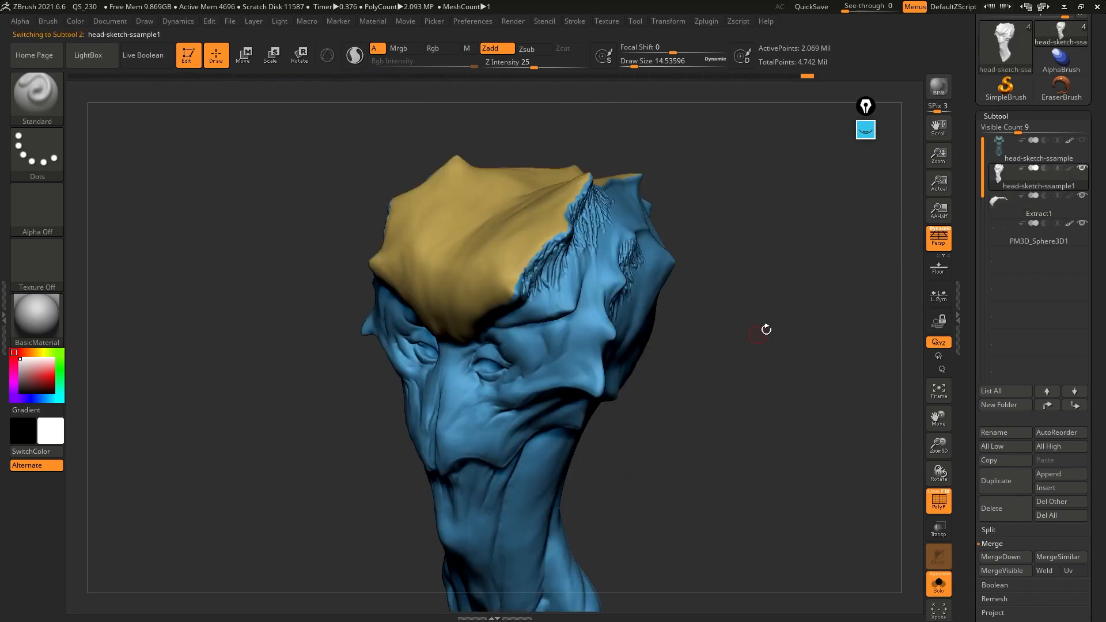
left_click_drag(1080, 198, 1070, 166)
left_click(1084, 167)
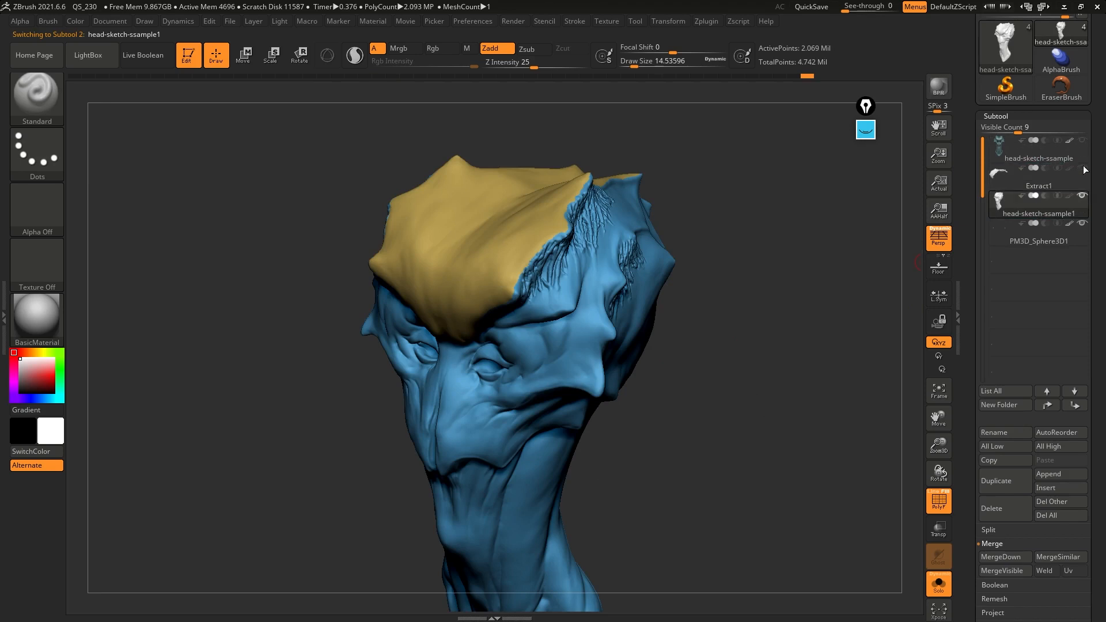
left_click(939, 500)
left_click_drag(795, 420, 563, 290)
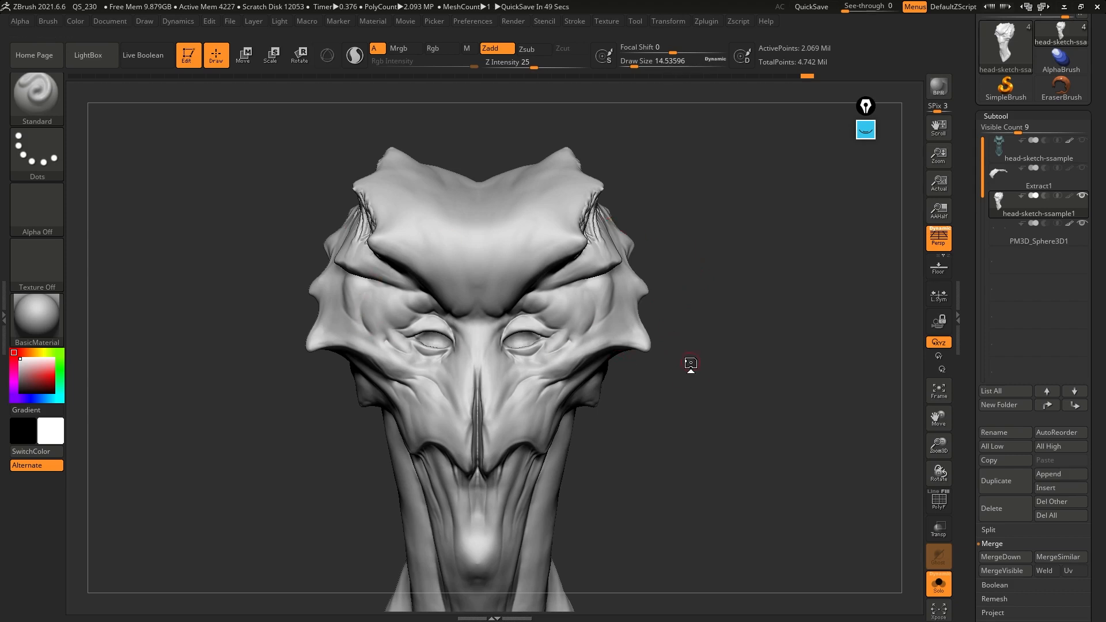
Switch to TransposeSmart and mask the region around the cheek spikes and side of the head symmetrically.
left_click(36, 103)
left_click(723, 470)
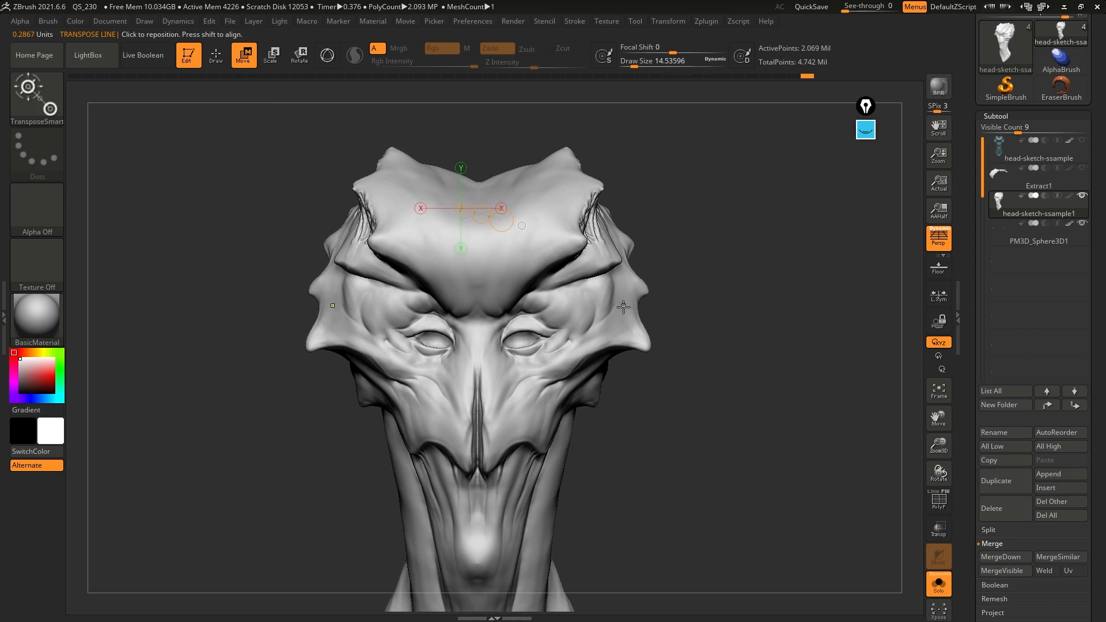
left_click_drag(624, 308, 733, 154, "ctrl")
left_click_drag(736, 342, 719, 356)
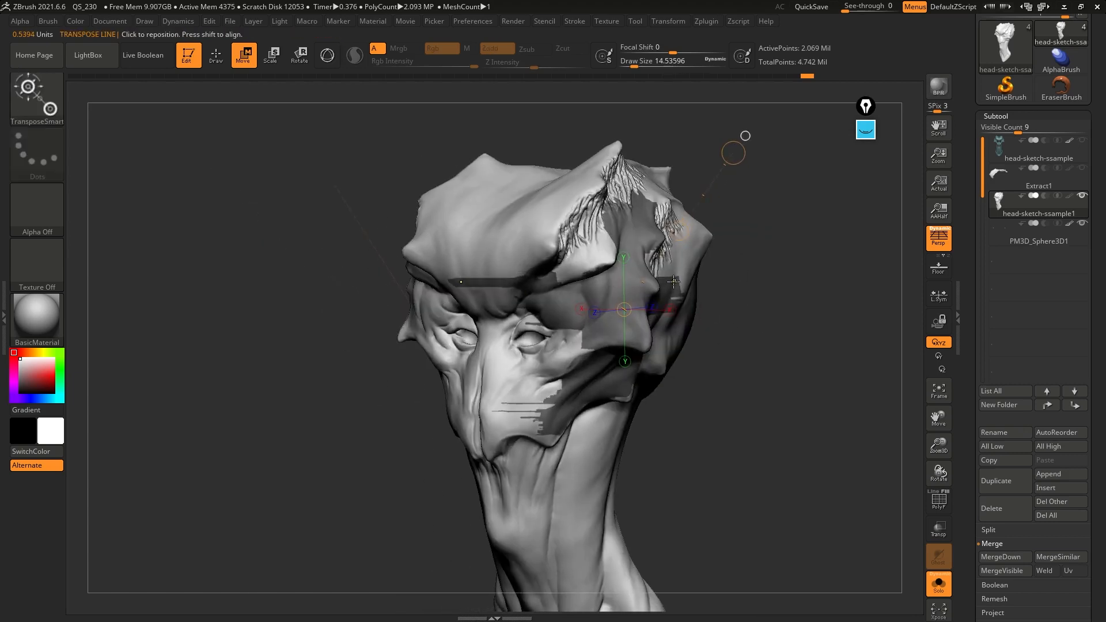
left_click_drag(682, 271, 792, 171)
left_click_drag(882, 244, 714, 276)
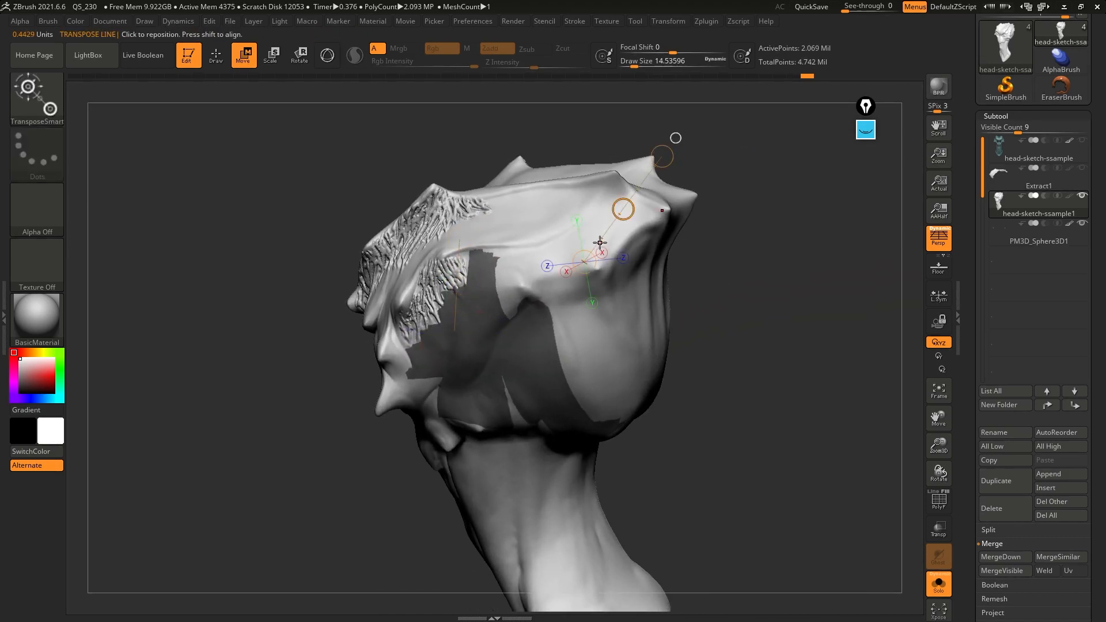
Mask the upper side of the head below the back ridge with TransposeSmart, extending the mask forward and down.
left_click_drag(553, 252, 640, 196, "ctrl")
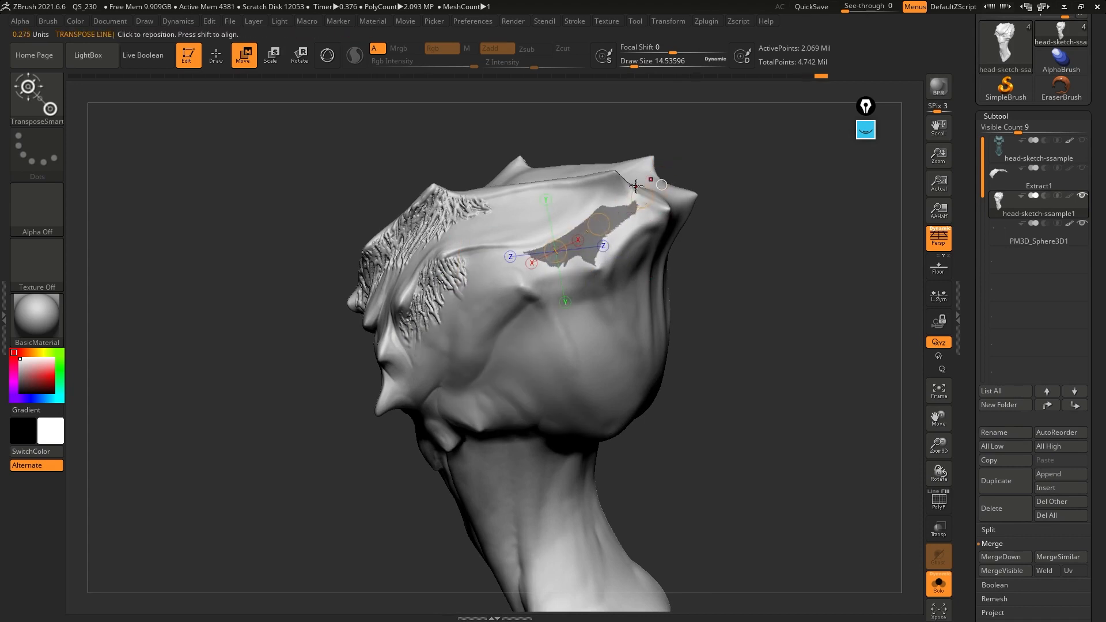
left_click_drag(629, 274, 668, 273)
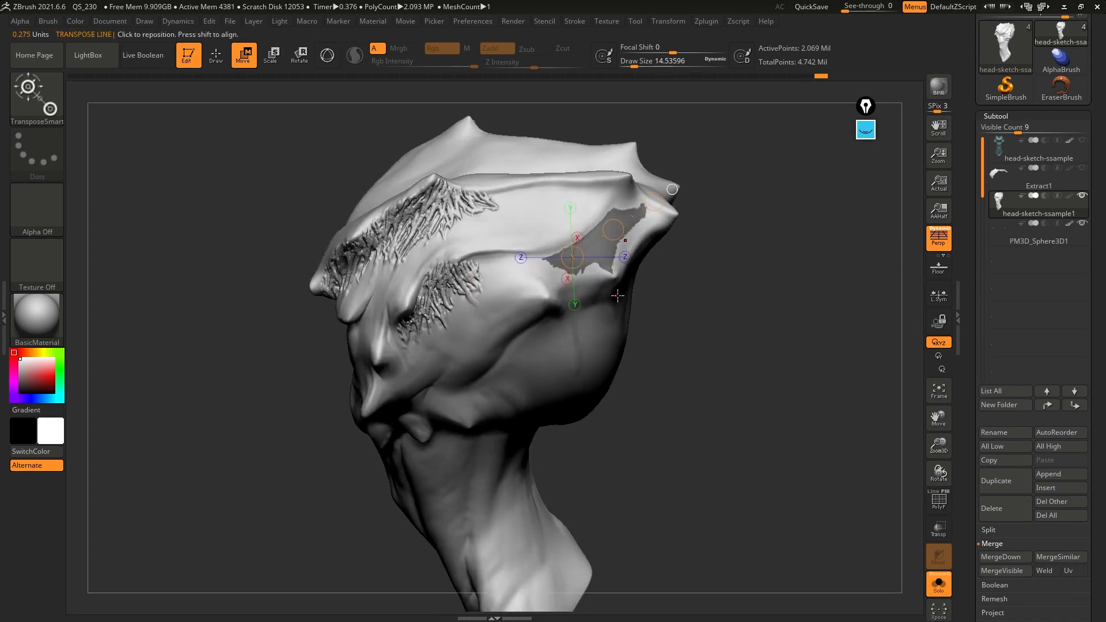
left_click_drag(555, 279, 616, 384, "ctrl")
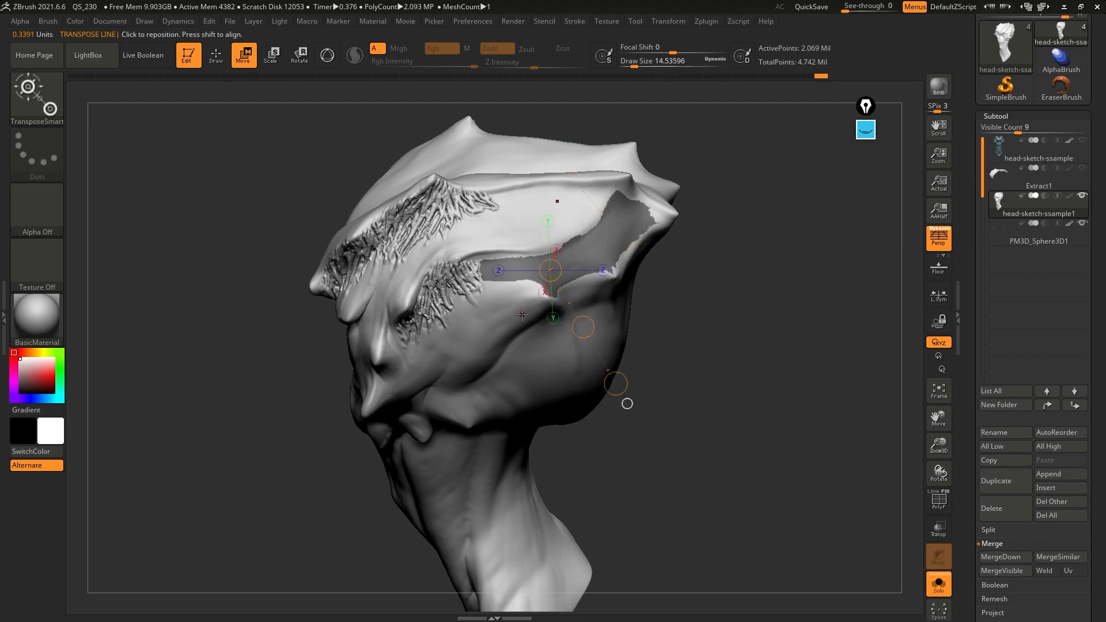
left_click_drag(512, 299, 564, 441, "ctrl")
left_click_drag(663, 330, 543, 337)
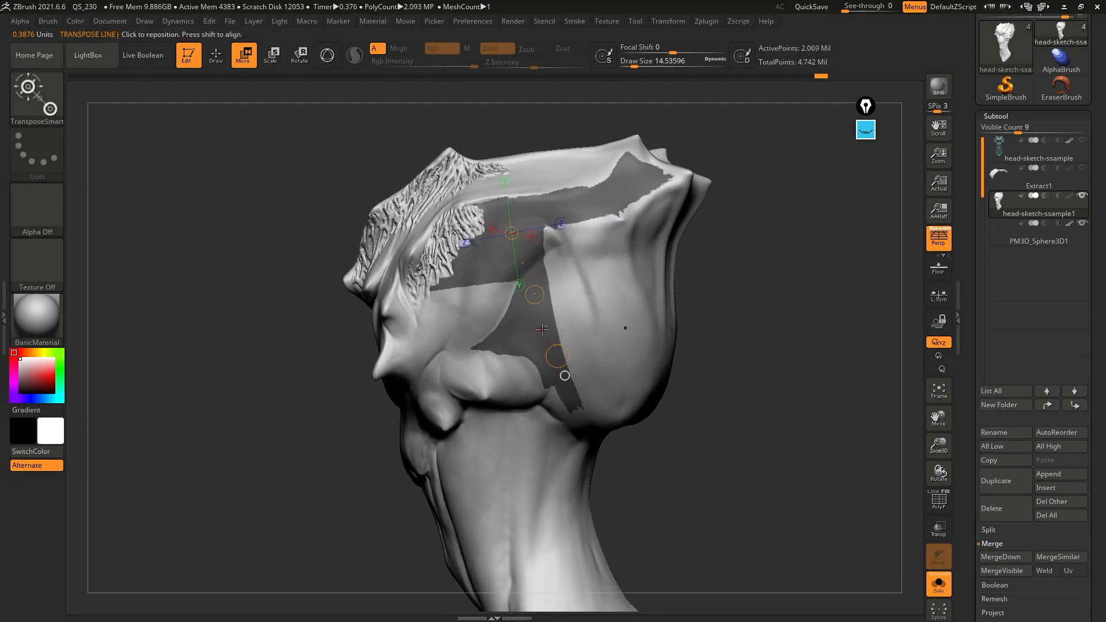
left_click_drag(533, 328, 634, 393, "ctrl")
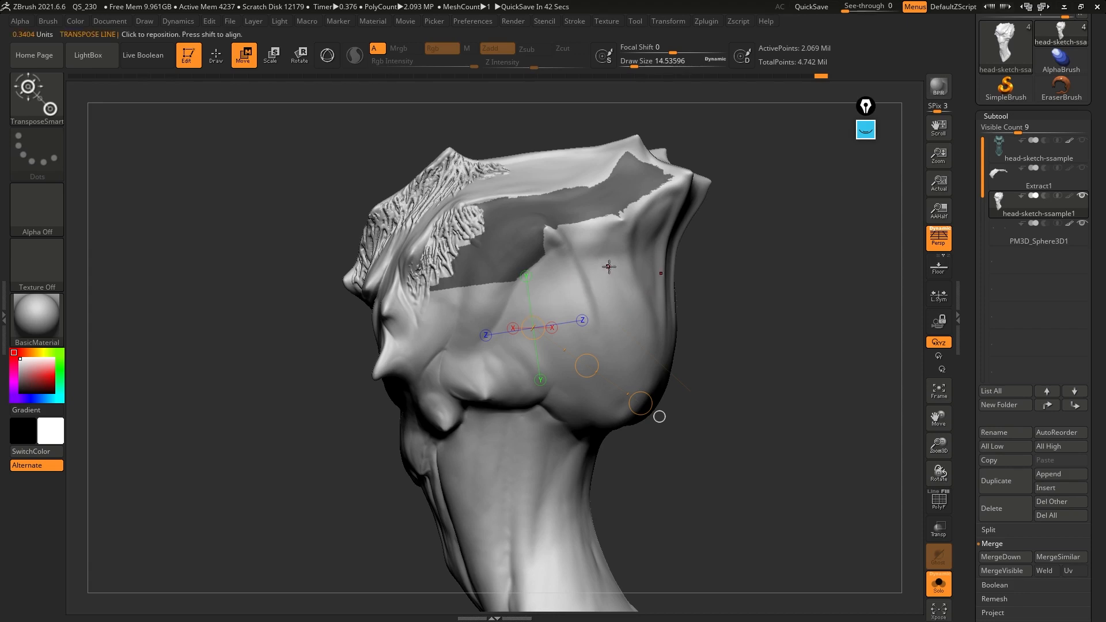
Reposition the transpose line on the back of the skull and extend the TransposeSmart mask down over its rounded lower part.
left_click(633, 285)
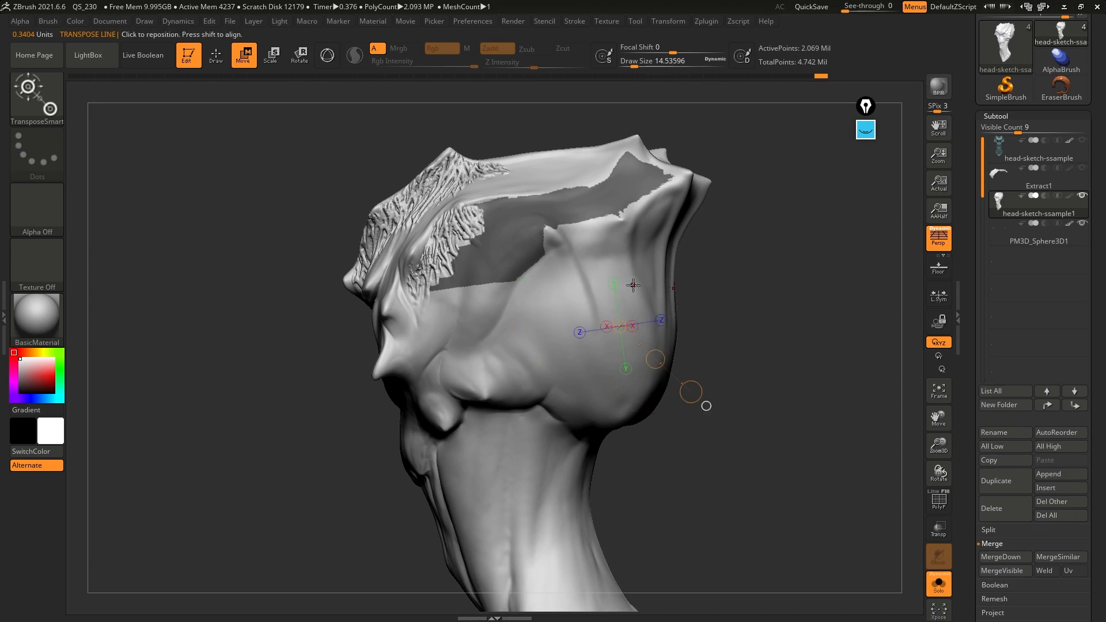
left_click(599, 235)
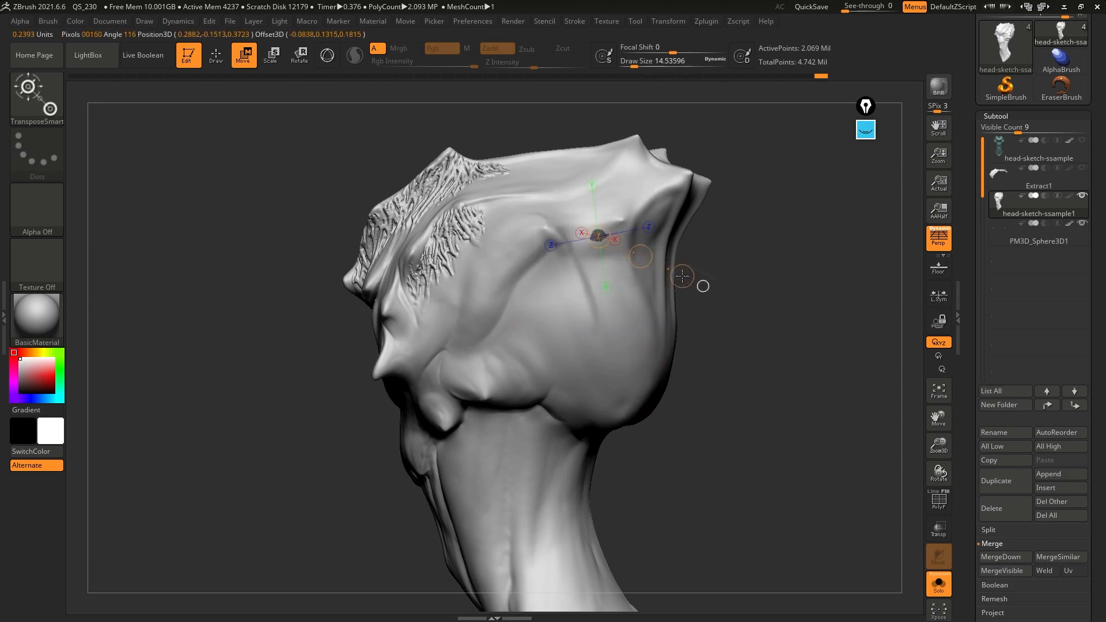
left_click_drag(683, 276, 730, 298, "ctrl")
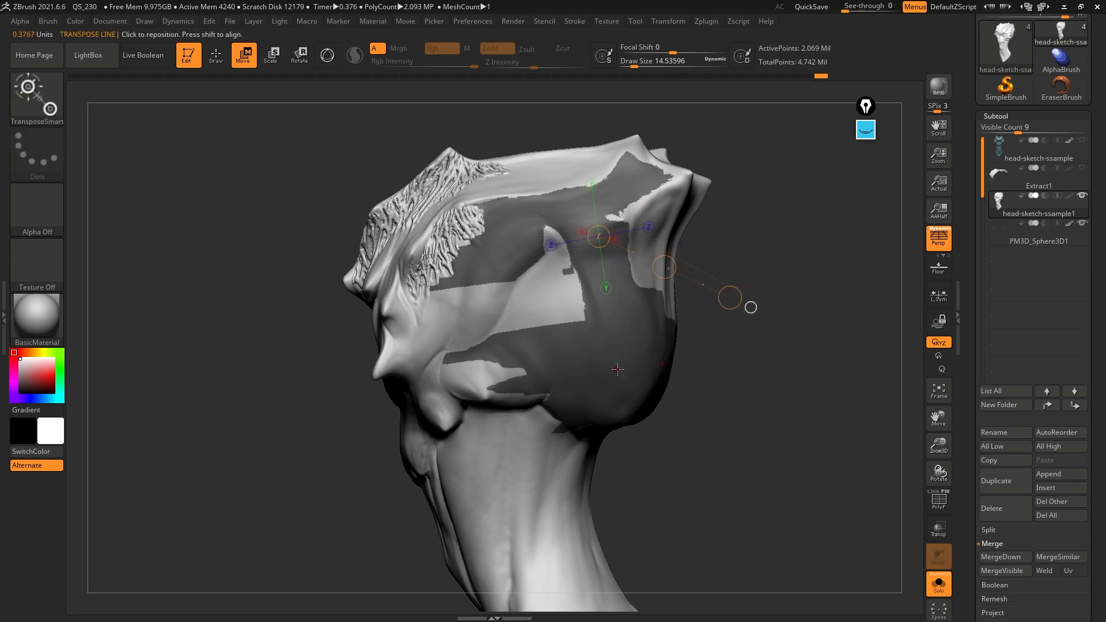
left_click_drag(619, 364, 719, 474, "ctrl")
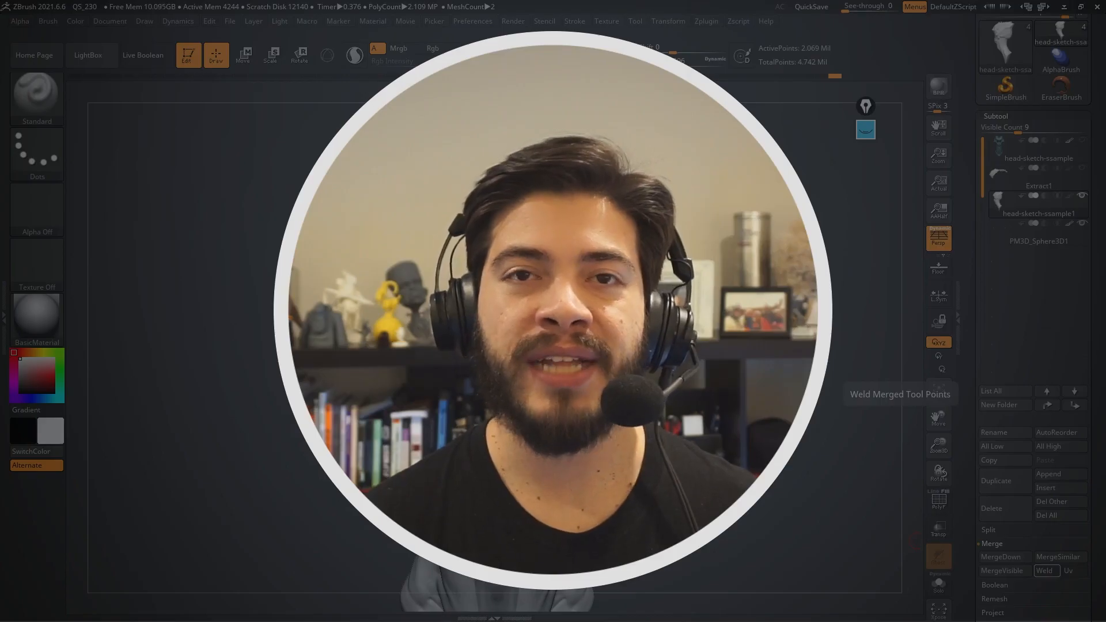